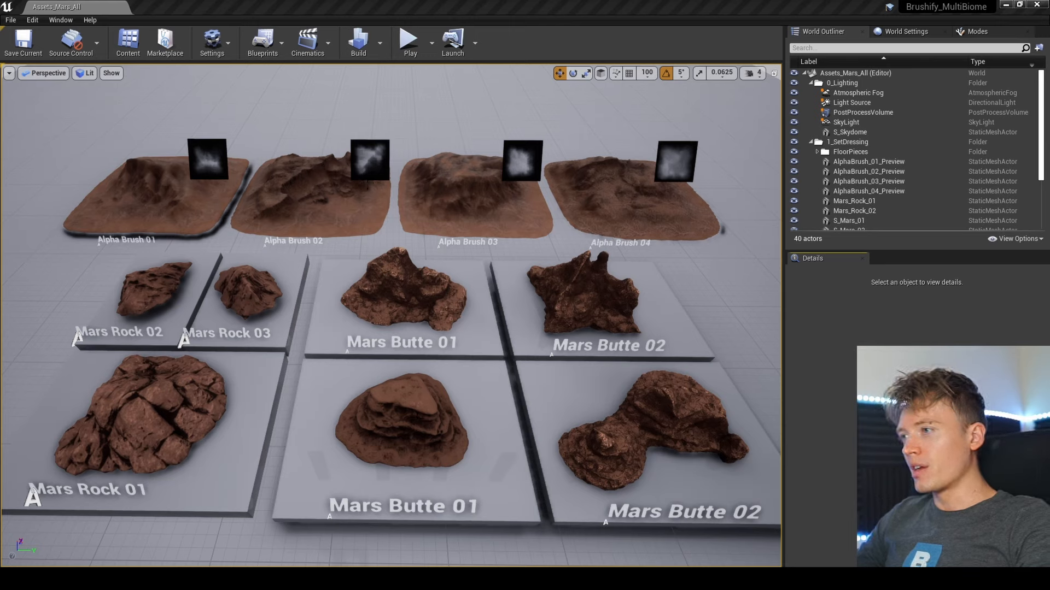
- Inspect the alpha brush texture previews and select, then deselect, the terrain mesh displayed above the Alpha Brush 01 label
mouse_move(315, 271)
right_mouse_down()
mouse_move(314, 260)
mouse_move(252, 219)
mouse_move(243, 180)
right_mouse_up()
key("w")
key("w")
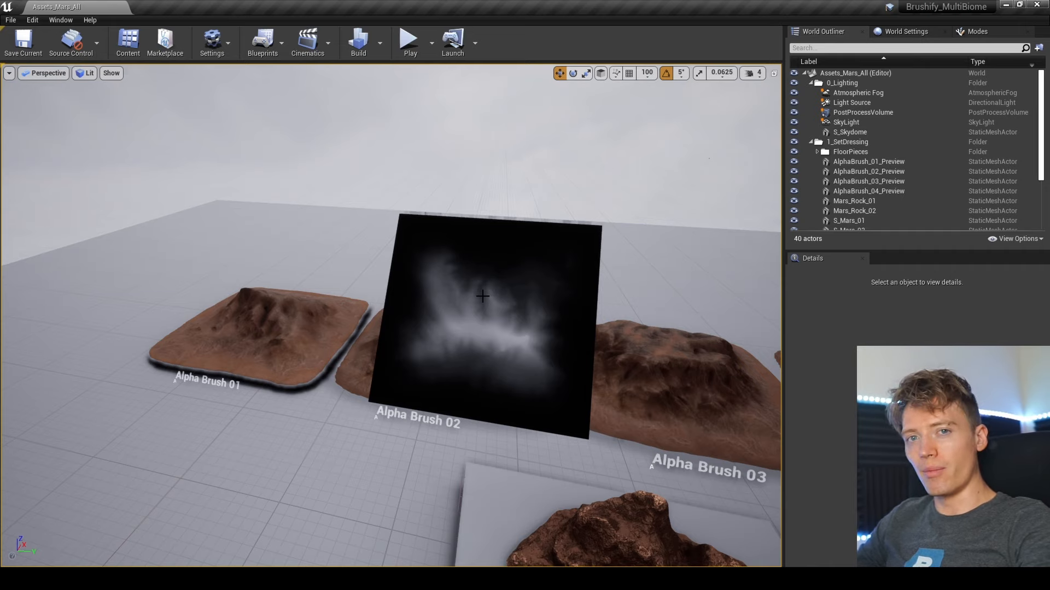
left_click(304, 328)
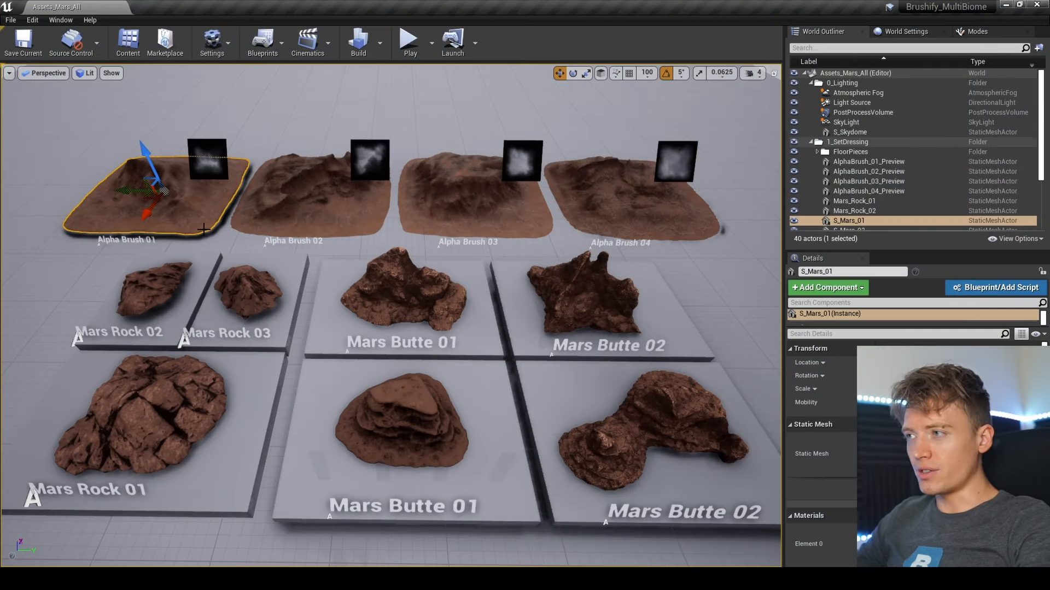
key("Escape")
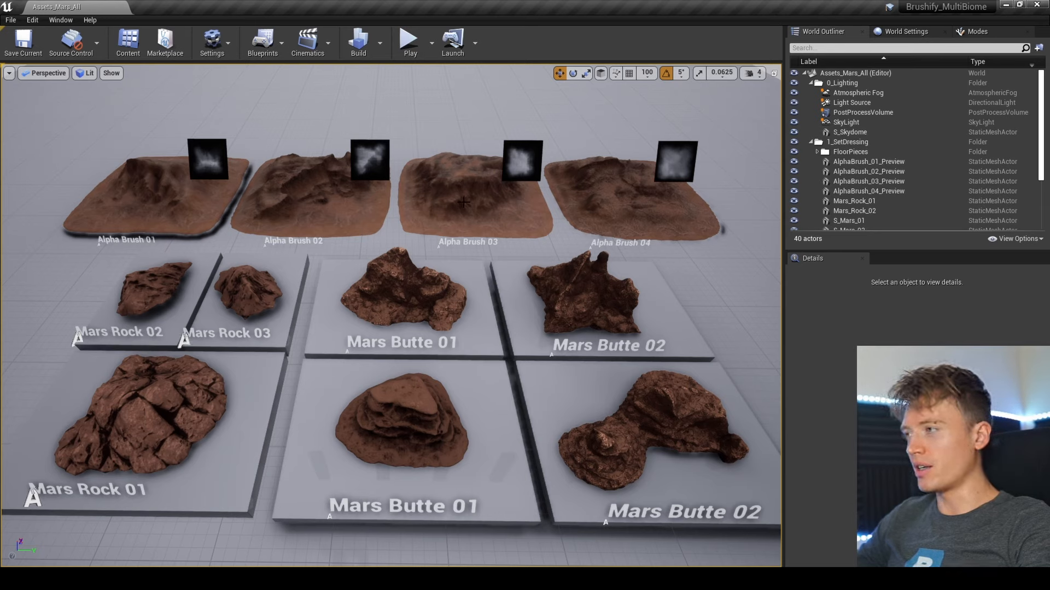
- Set the viewport camera speed to 7 and examine the row of alpha brush terrain meshes up close
left_click(759, 76)
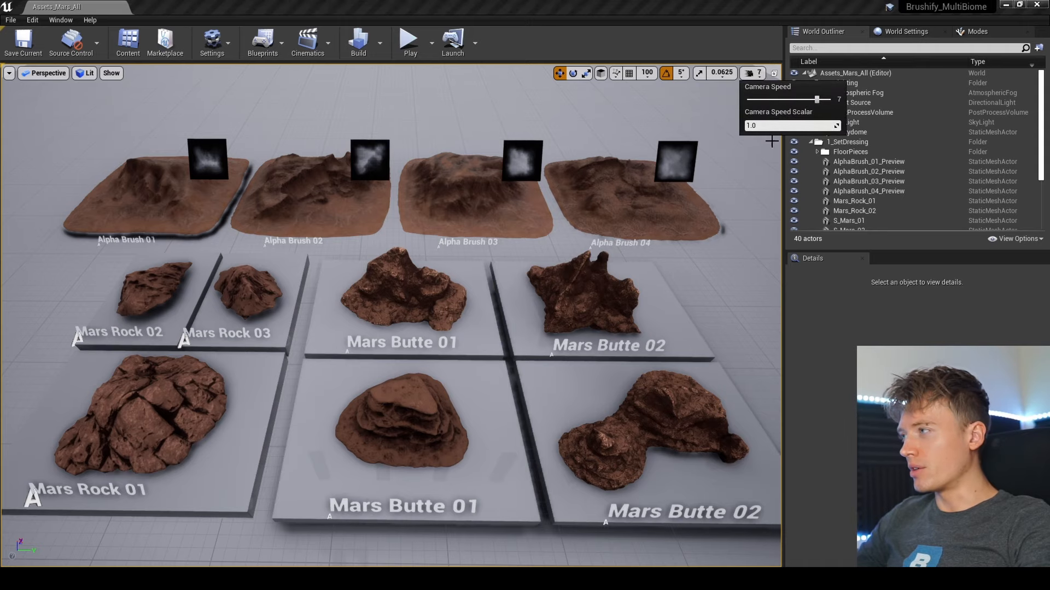
key("w")
right_click_drag(772, 141, 755, 84)
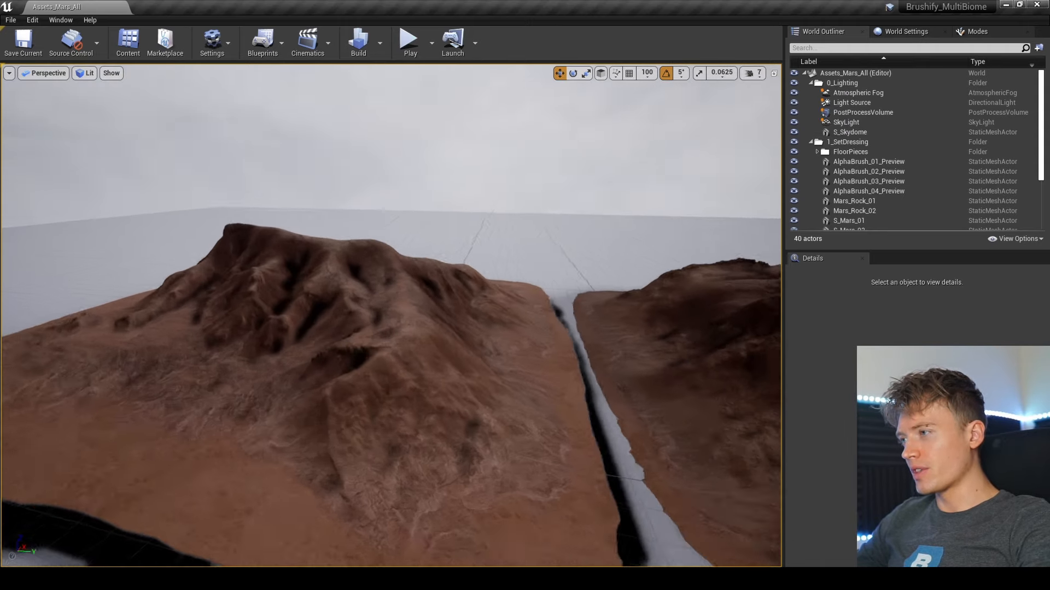
key("a")
mouse_move(391, 315)
right_mouse_down()
mouse_move(486, 315)
mouse_move(251, 322)
mouse_move(380, 320)
mouse_move(342, 328)
mouse_move(326, 352)
mouse_move(345, 349)
mouse_move(284, 350)
mouse_move(290, 367)
mouse_move(274, 349)
right_mouse_up()
key("d")
key("a")
key("d")
key("d")
key("w")
key("s")
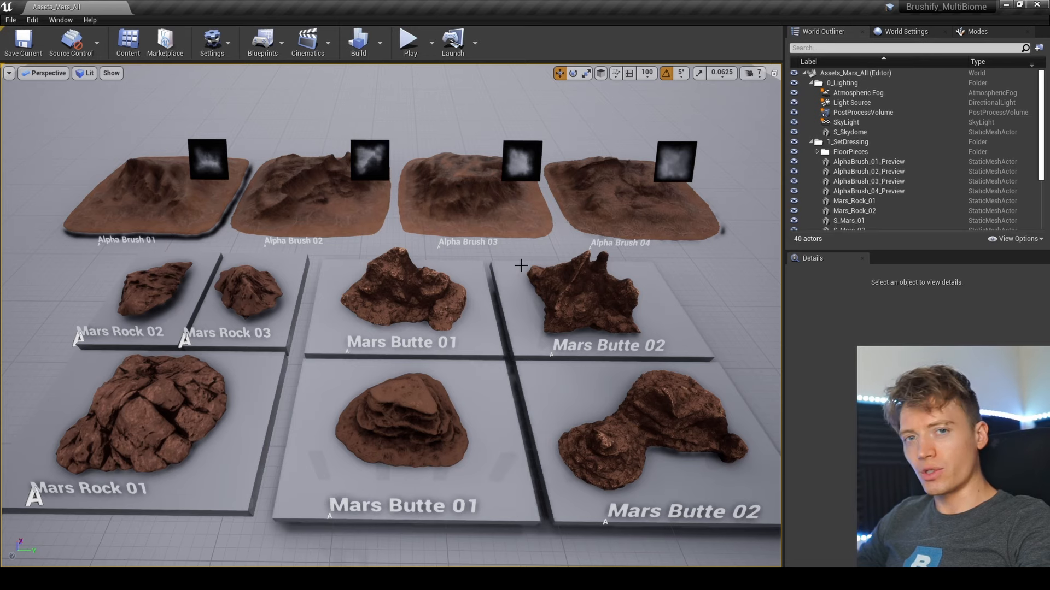
- Examine the Mars Butte 01 and Mars Butte 02 meshes on their display platforms from several angles
key("w")
mouse_move(391, 315)
right_mouse_down()
mouse_move(402, 265)
mouse_move(349, 252)
right_mouse_up()
key("d")
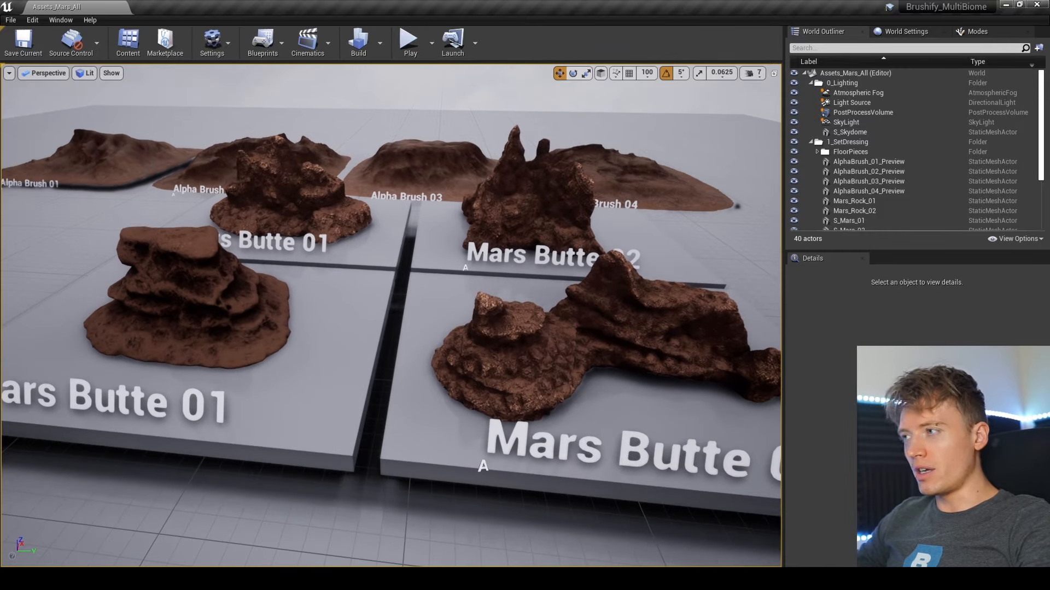
right_click_drag(492, 288, 258, 253)
key("e")
key("d")
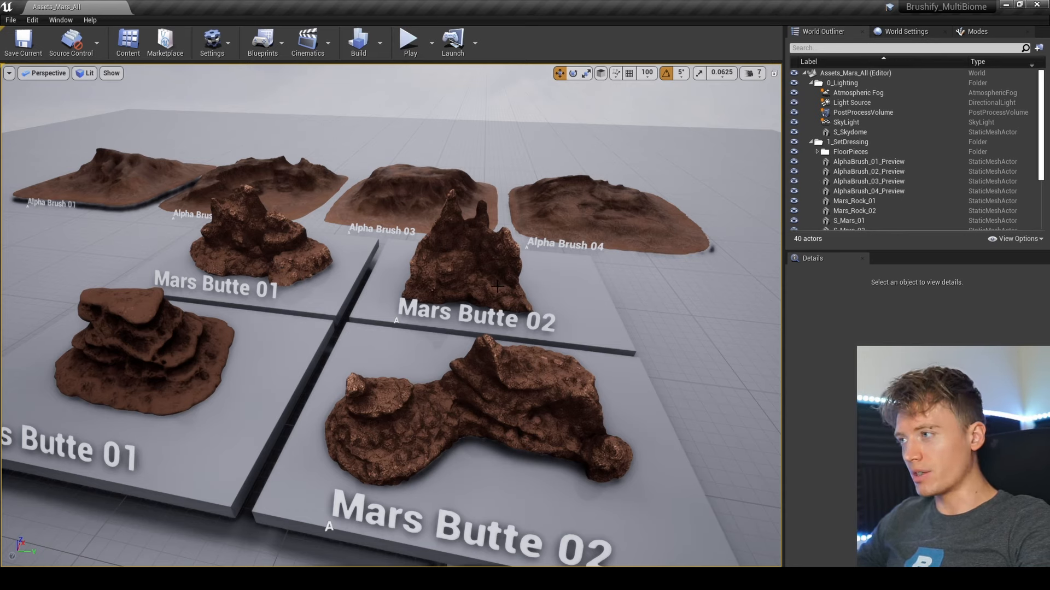
mouse_move(497, 286)
right_mouse_down()
mouse_move(476, 285)
mouse_move(492, 288)
right_mouse_up()
key("d")
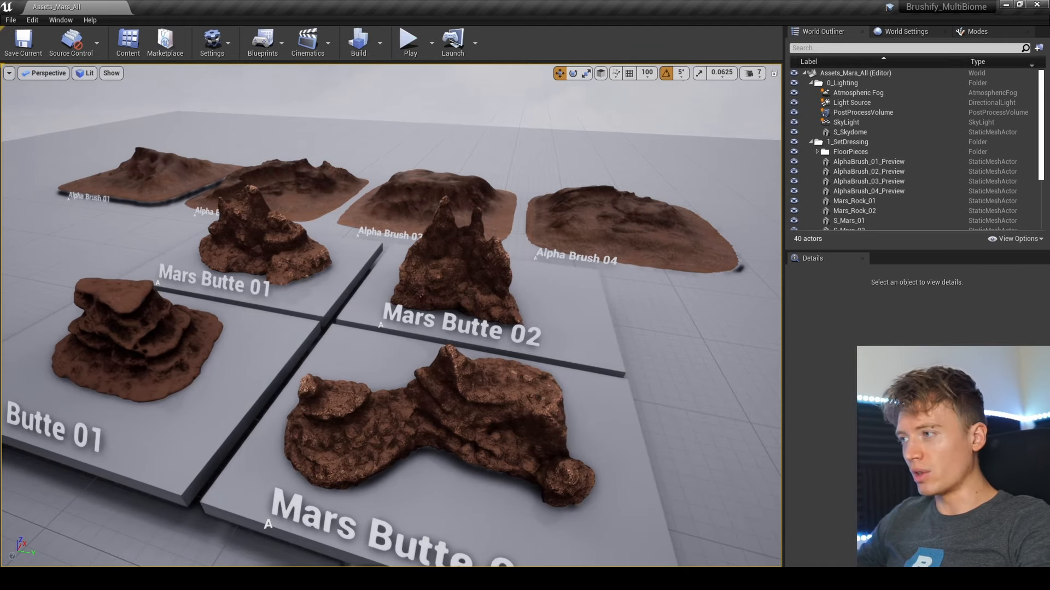
key("a")
mouse_move(406, 343)
right_mouse_down()
mouse_move(429, 342)
mouse_move(406, 340)
right_mouse_up()
key("s")
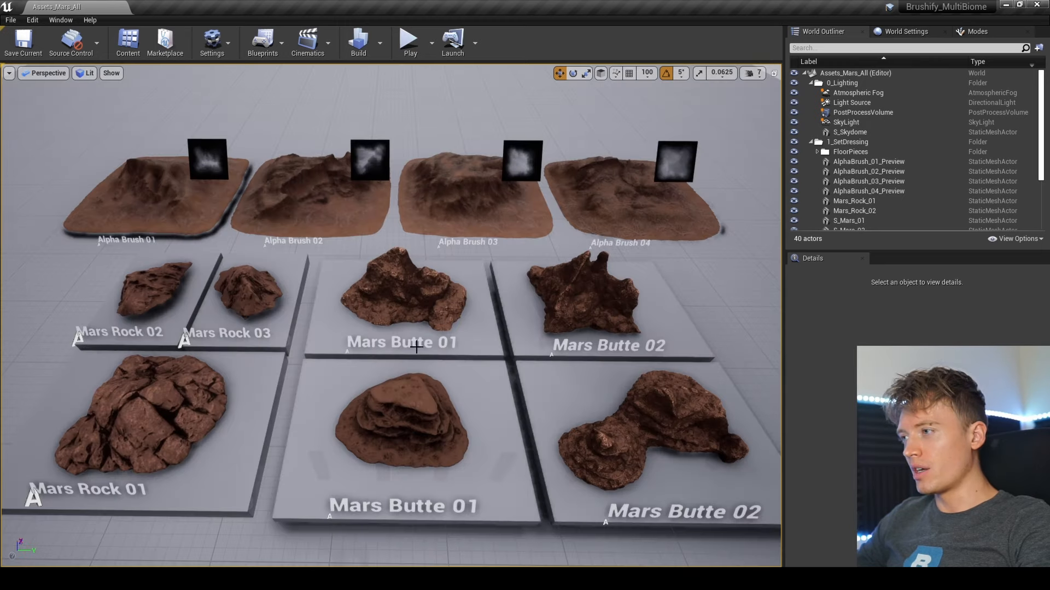
- Examine the Mars Rock 01, Mars Rock 02 and Mars Rock 03 meshes at close range
key("w")
right_click_drag(406, 340, 408, 360)
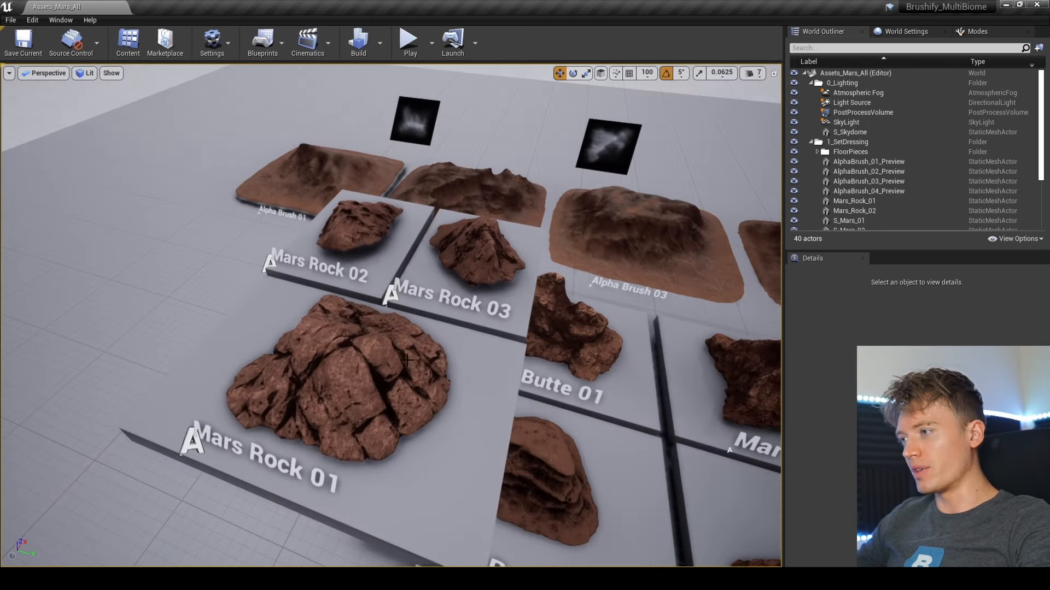
key("w")
right_click_drag(352, 303, 280, 302)
key("d")
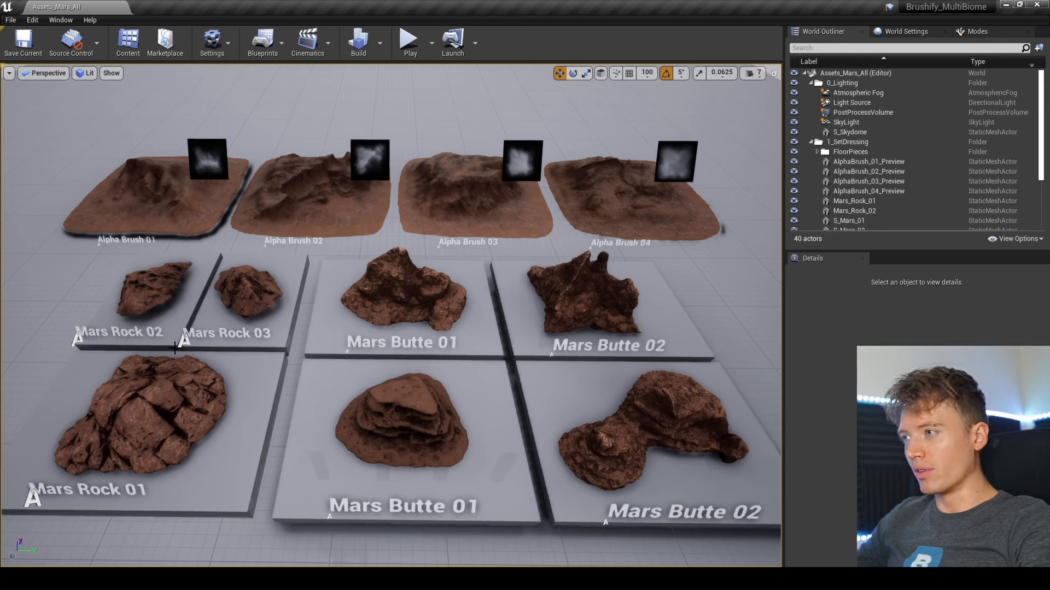
- Open the recently used Mars level and hide the editor volume outlines in the viewport
left_click(10, 19)
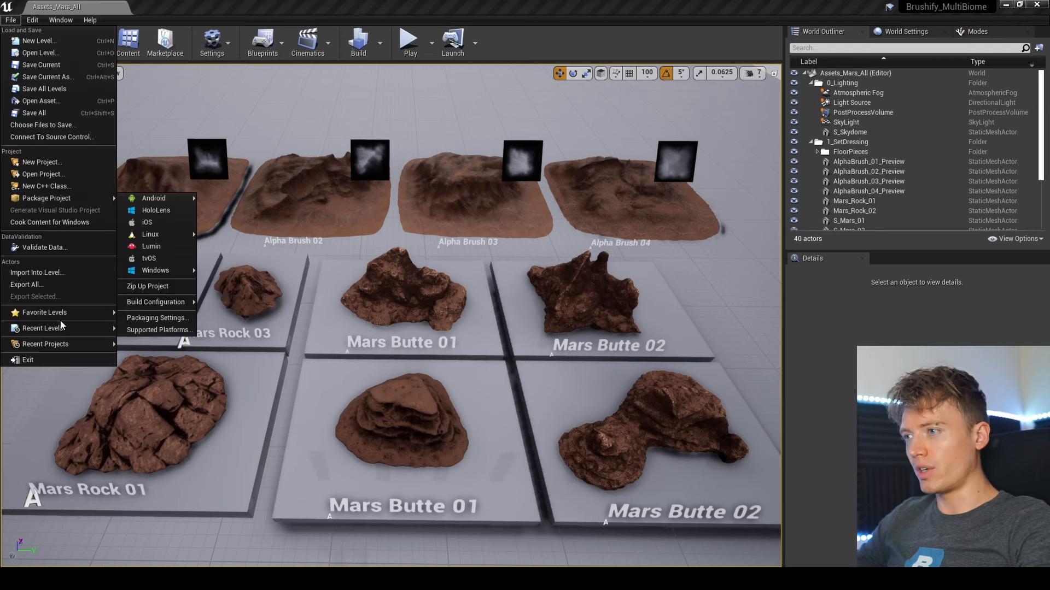
mouse_move(62, 326)
left_click(164, 351)
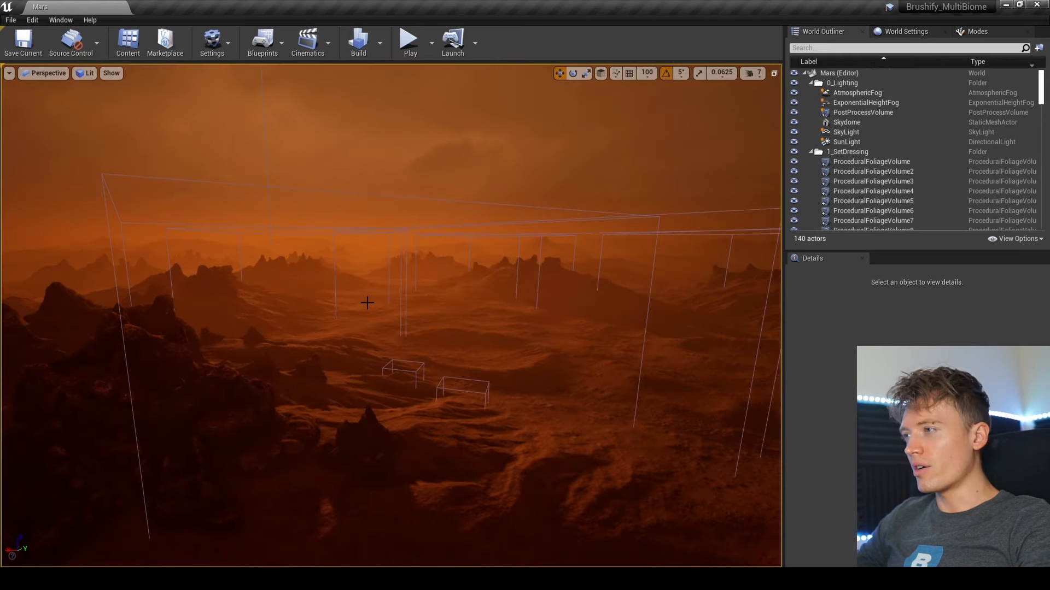
right_click_drag(367, 303, 337, 295)
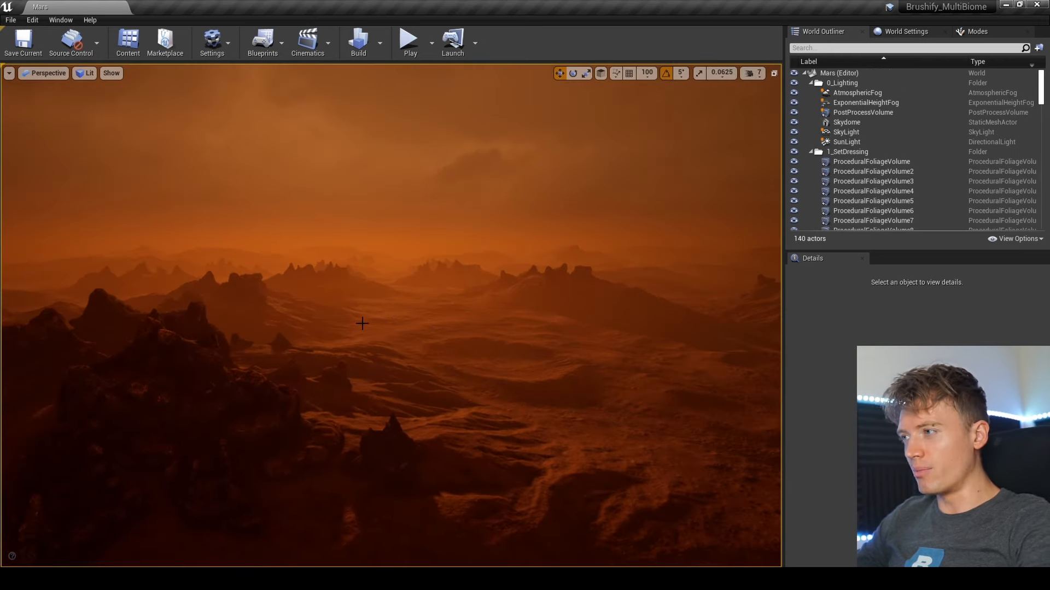
- Switch the viewport to the top orthographic view, select the Landscape and measure its width and height
left_click(85, 72)
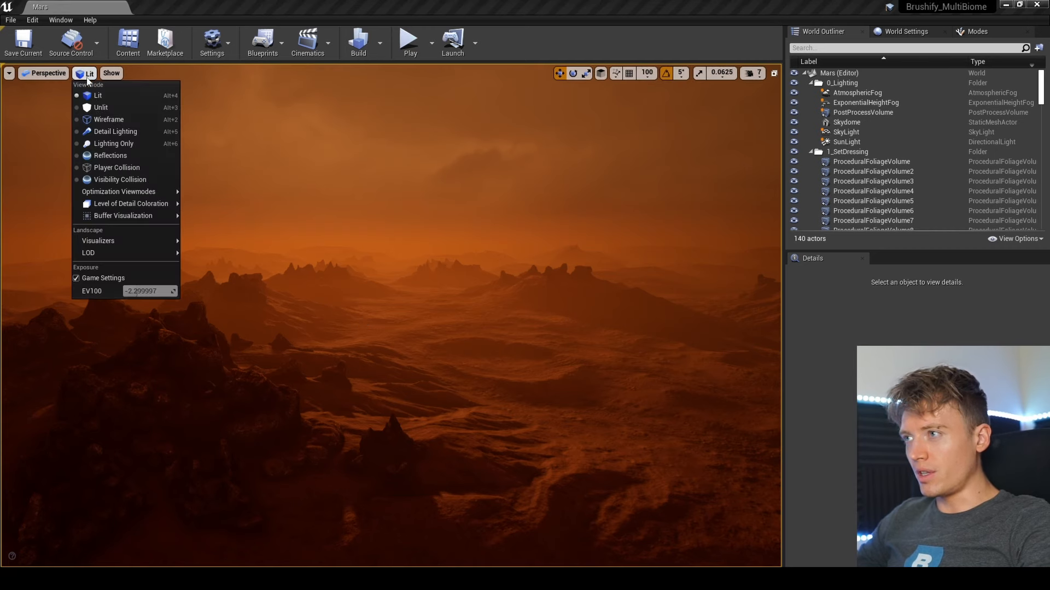
left_click(59, 77)
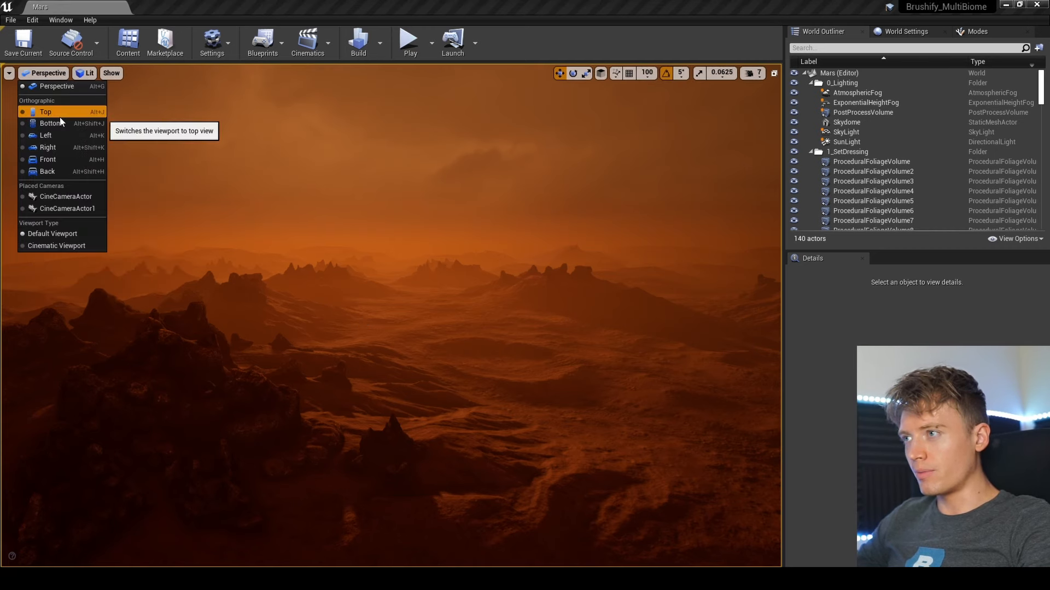
left_click(46, 111)
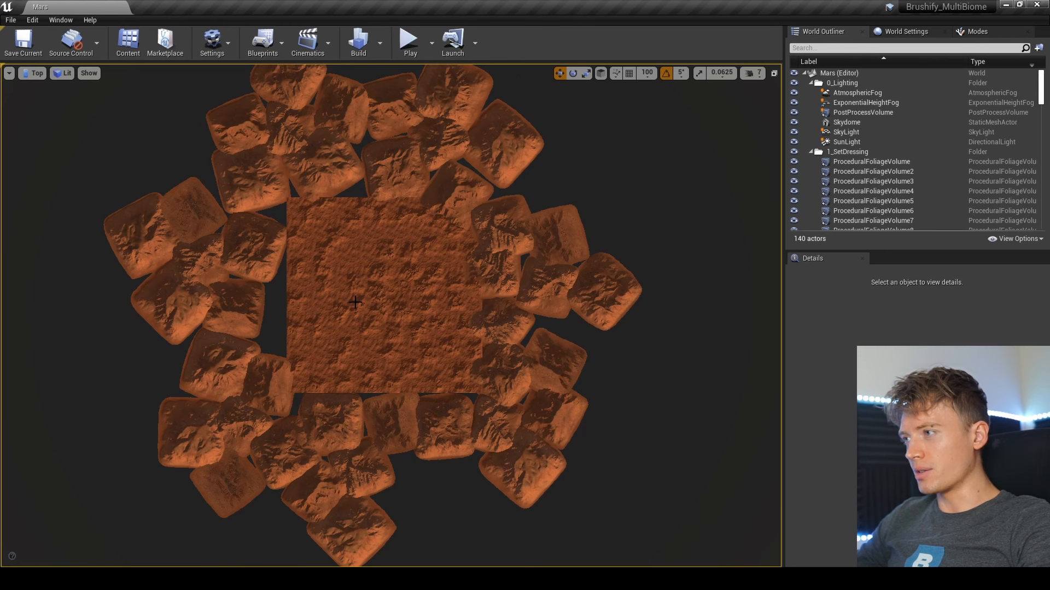
scroll(356, 301, "up", 1)
left_click(360, 287)
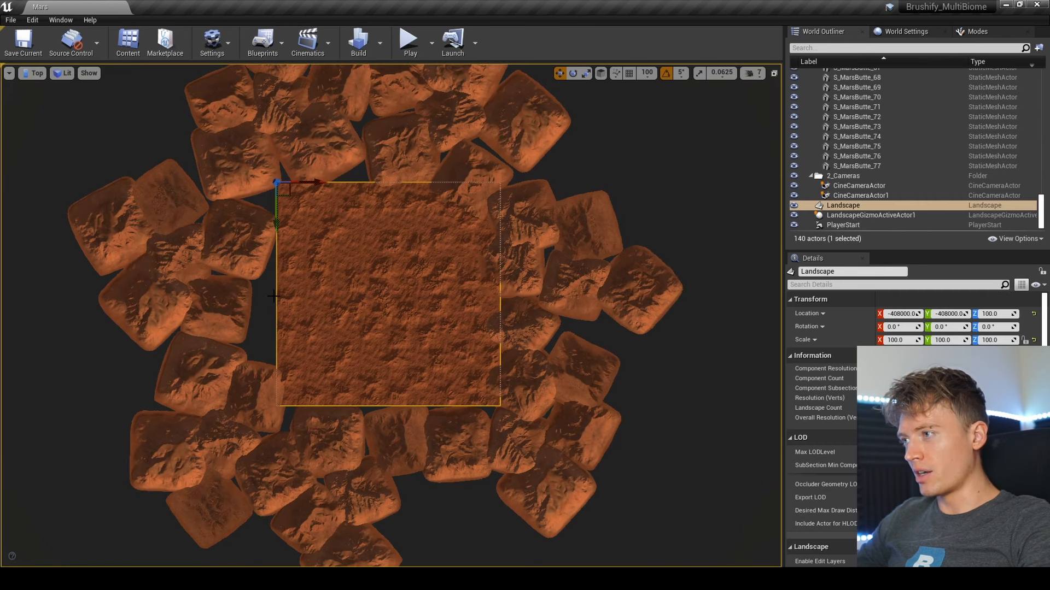
middle_click_drag(440, 297, 496, 294)
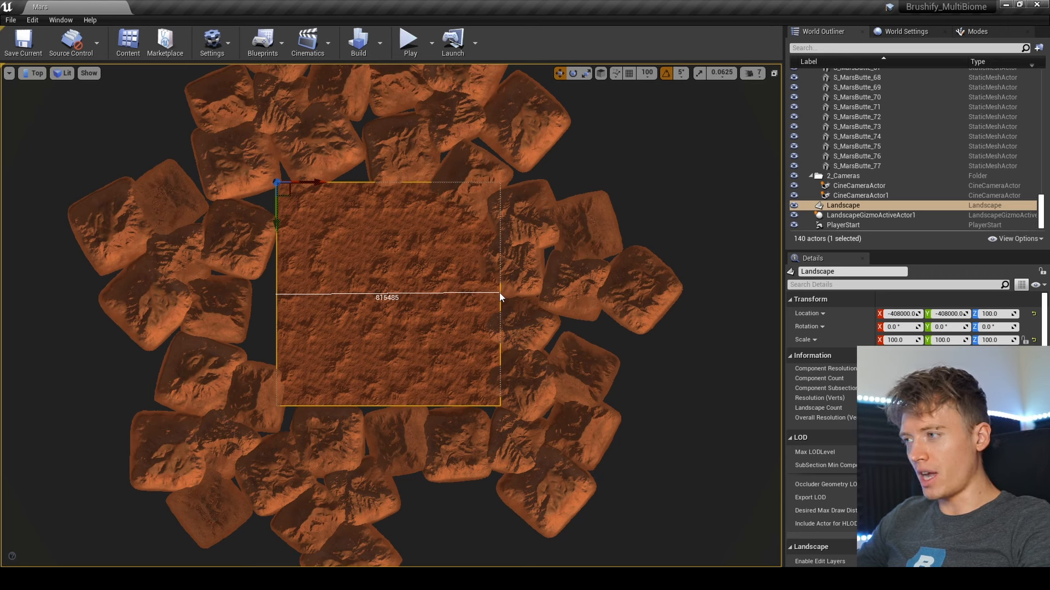
middle_click_drag(500, 293, 499, 293)
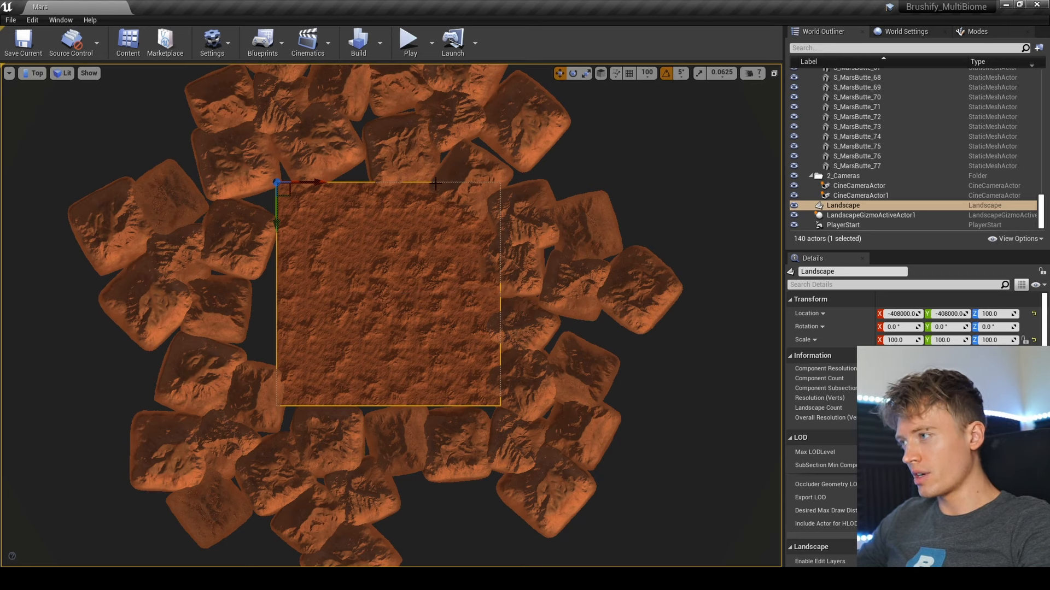
middle_click_drag(434, 183, 435, 404)
- Select individual background mountain meshes surrounding the landscape to inspect how they are arranged around its edges
left_click(538, 224)
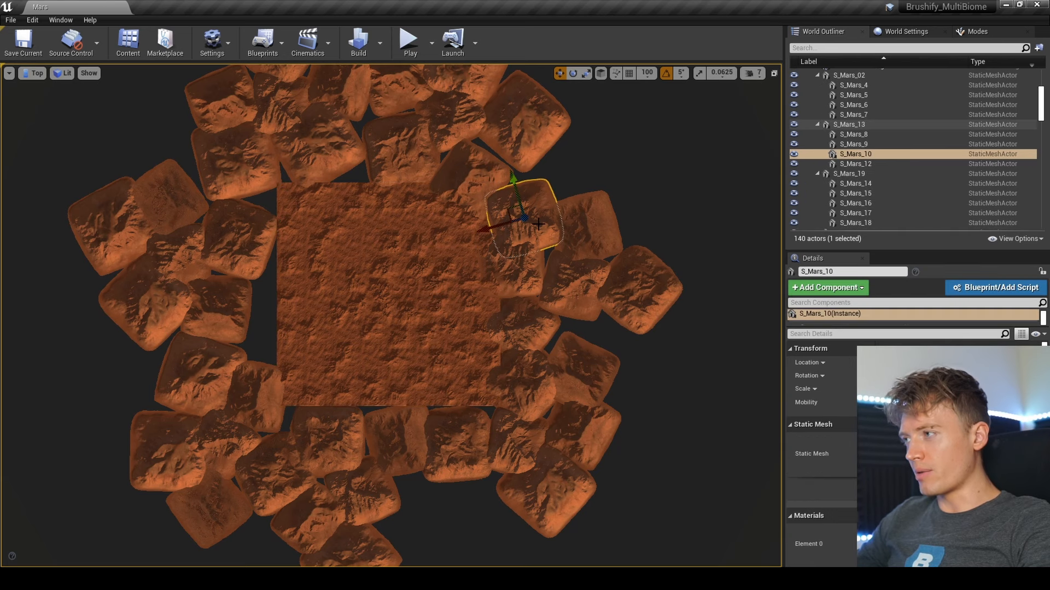
left_click(583, 226)
left_click(605, 283)
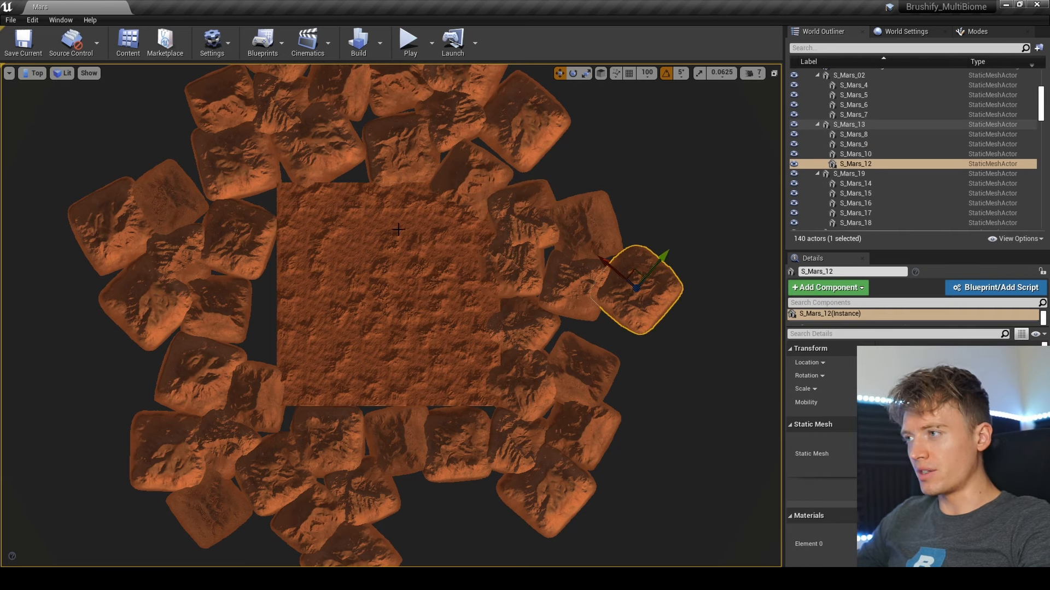
left_click(312, 155)
right_click_drag(274, 207, 328, 283)
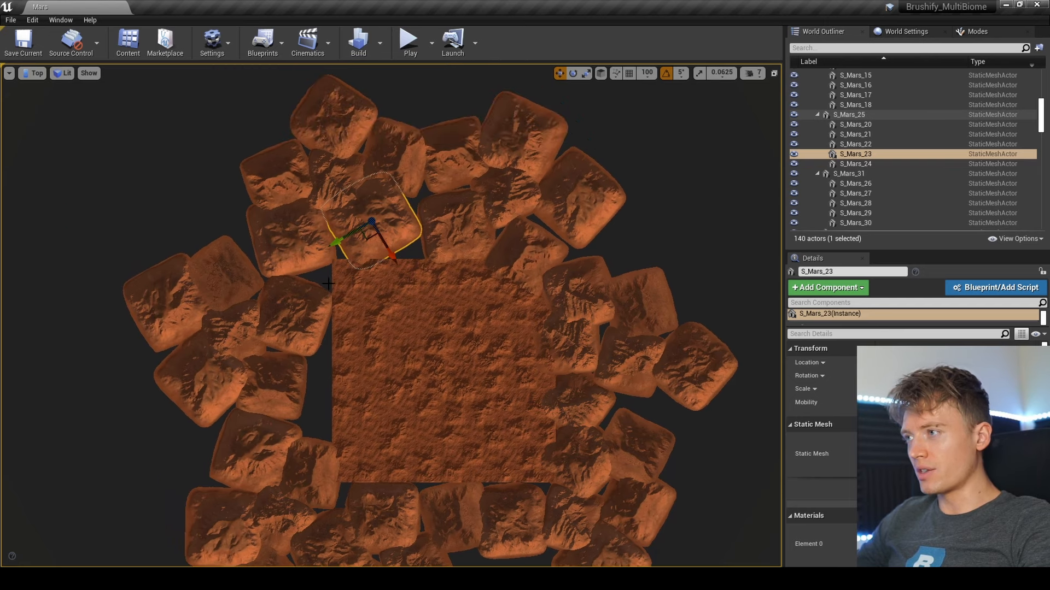
left_click(302, 300)
- Return the viewport to the perspective view, clear the selection and select the Landscape terrain
left_click(35, 72)
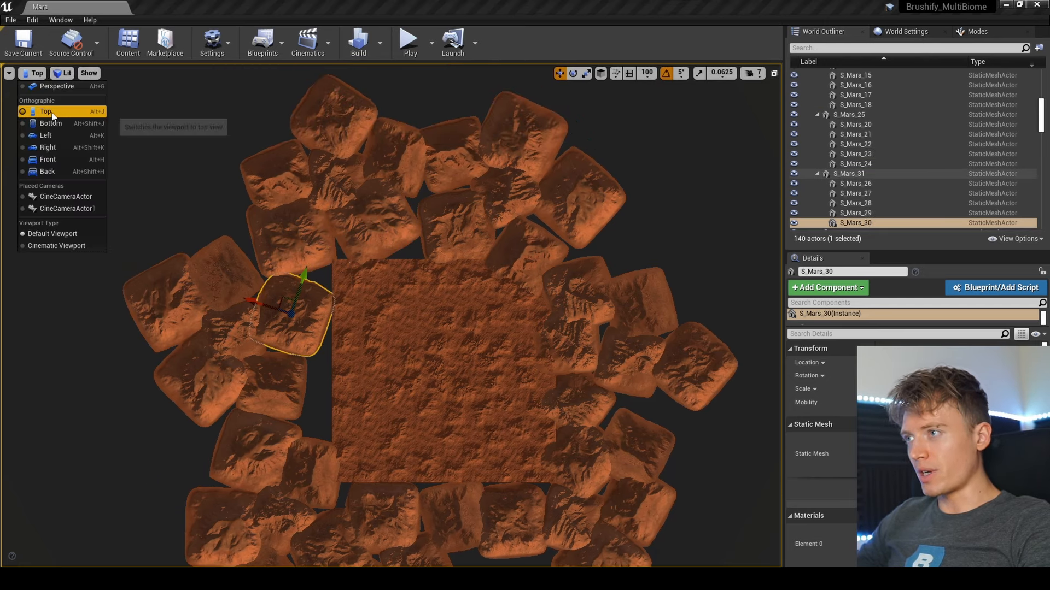
left_click(56, 86)
key("Escape")
right_click_drag(410, 260, 396, 326)
left_click(396, 293)
- Raise the camera speed to 8 and survey the selected landscape's boundary from high above
left_click(753, 73)
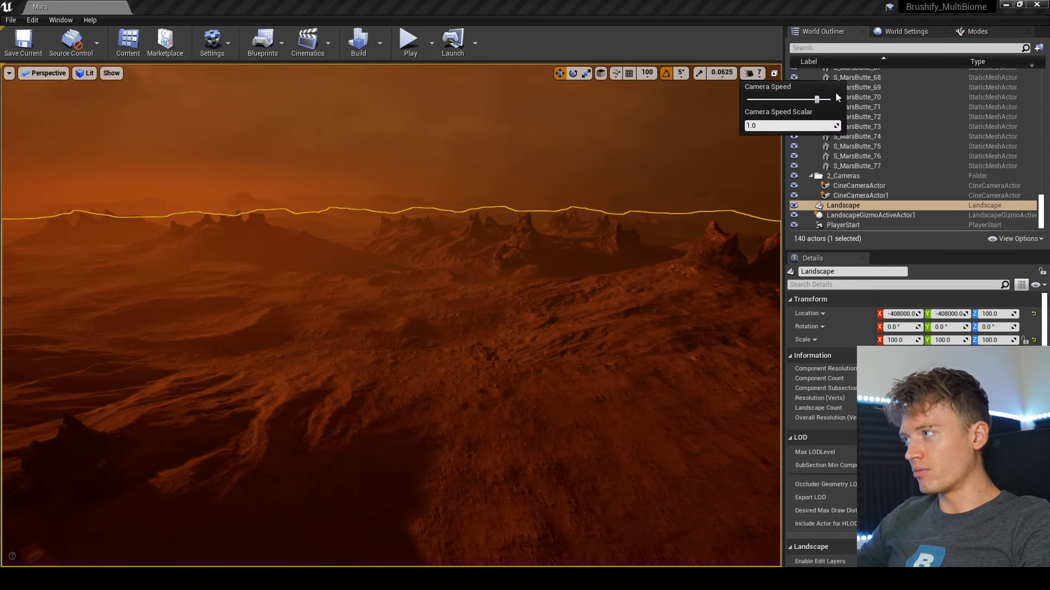
left_click_drag(817, 100, 833, 99)
mouse_move(395, 293)
right_mouse_down()
mouse_move(395, 328)
mouse_move(395, 312)
right_mouse_up()
key("w")
right_click_drag(565, 204, 565, 262)
key("s")
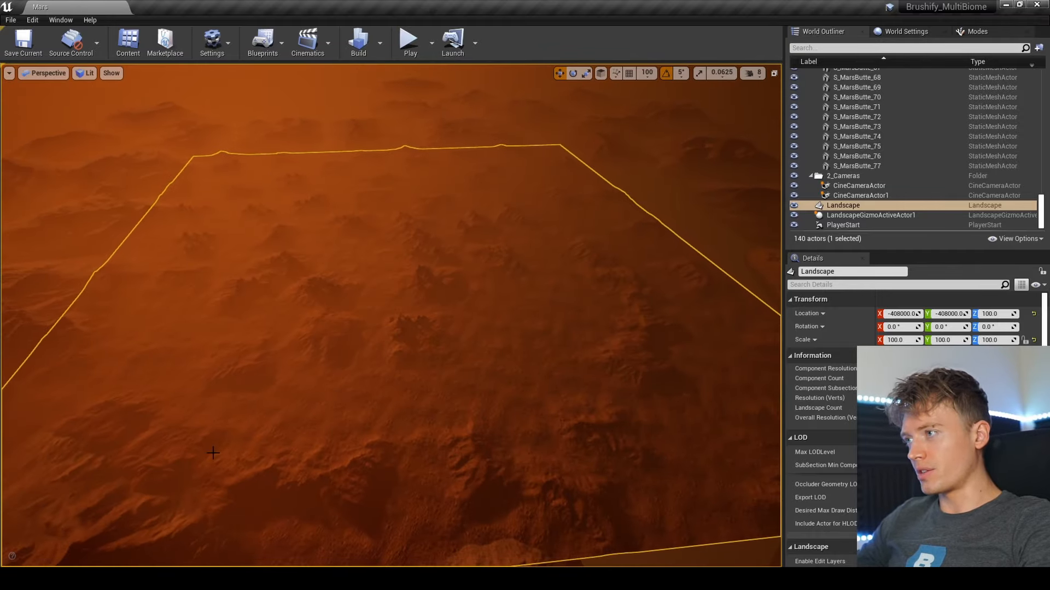
right_click_drag(492, 327, 375, 267)
key("s")
- Select background mountain meshes beyond the landscape edge in the perspective view, including S_Mars_8
left_click(318, 244)
mouse_move(322, 247)
right_mouse_down()
mouse_move(284, 248)
mouse_move(341, 245)
right_mouse_up()
left_click(327, 209)
left_click(277, 225)
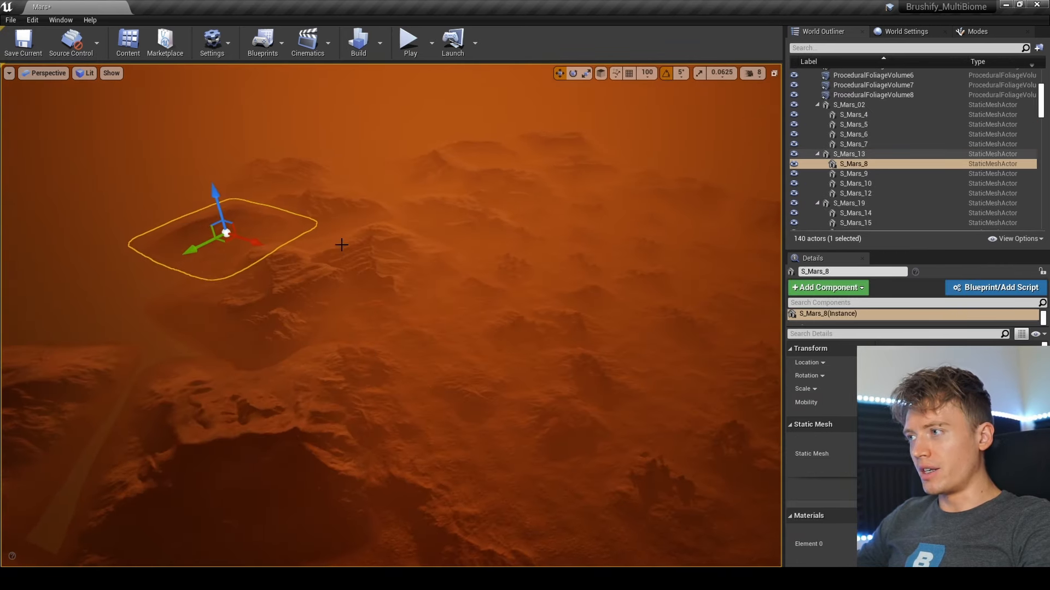
- Show the Mesh LODs coloration, clear the selection and inspect the detail levels of the background mountains
left_click(86, 72)
mouse_move(126, 205)
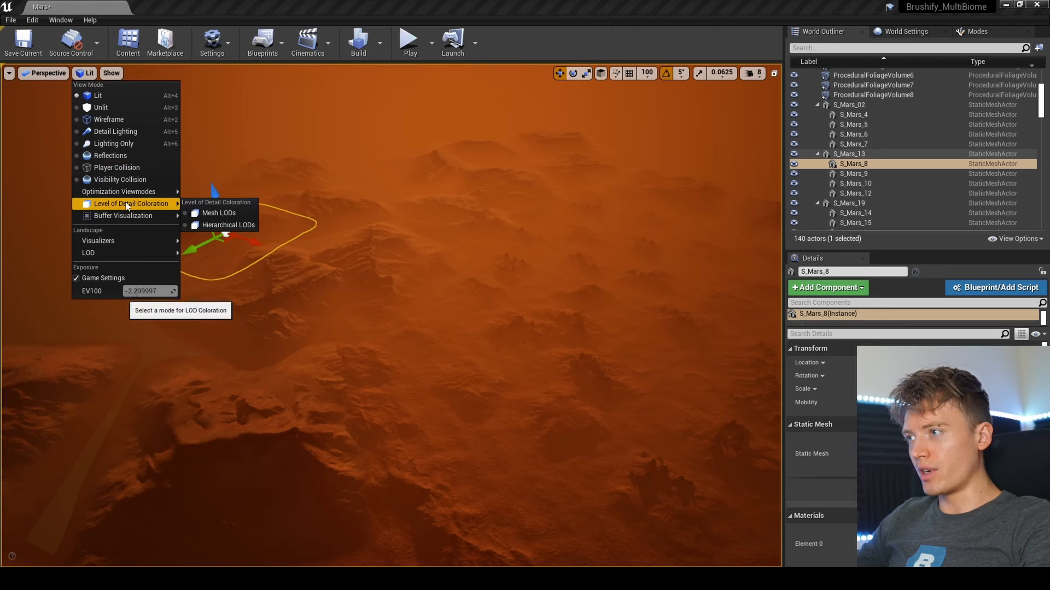
left_click(217, 213)
key("Escape")
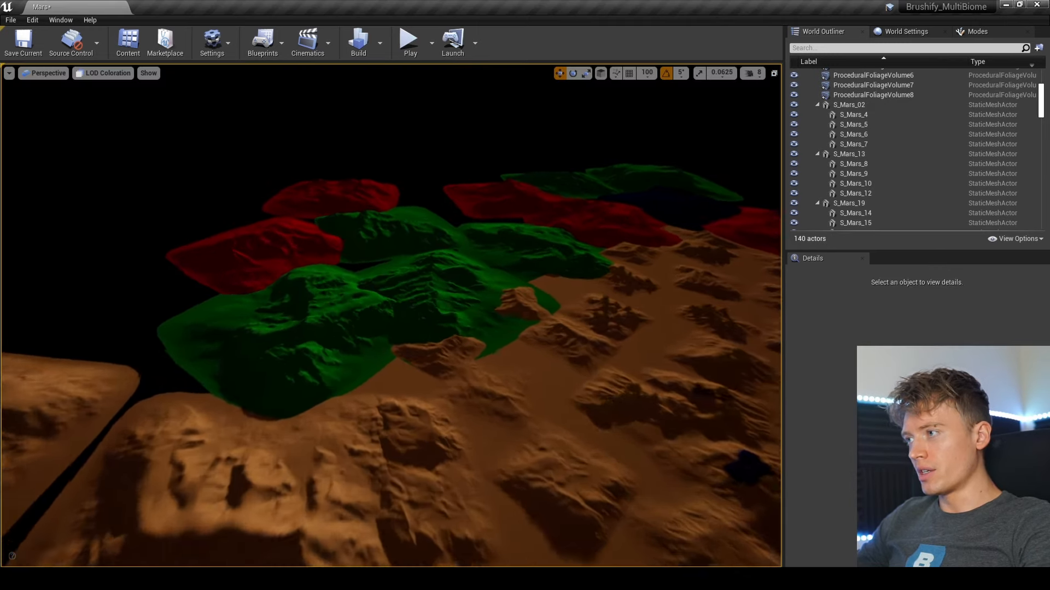
right_click_drag(401, 257, 401, 256)
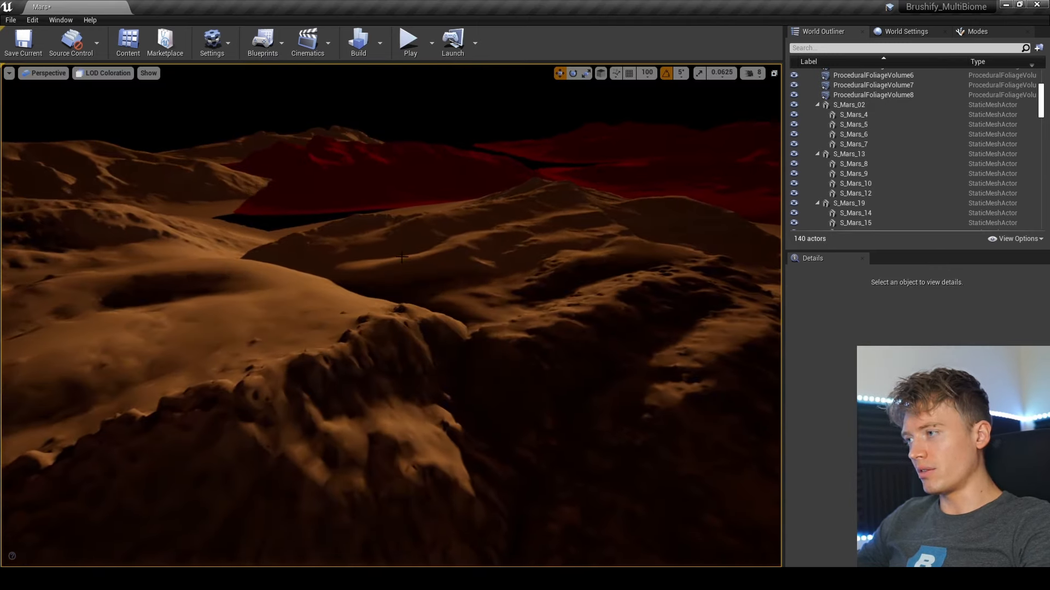
- Restore the Lit view mode and recall the saved camera bookmarks 1 and 2 to look over the Mars valley
left_click(104, 73)
left_click(101, 91)
right_click_drag(391, 198, 390, 197)
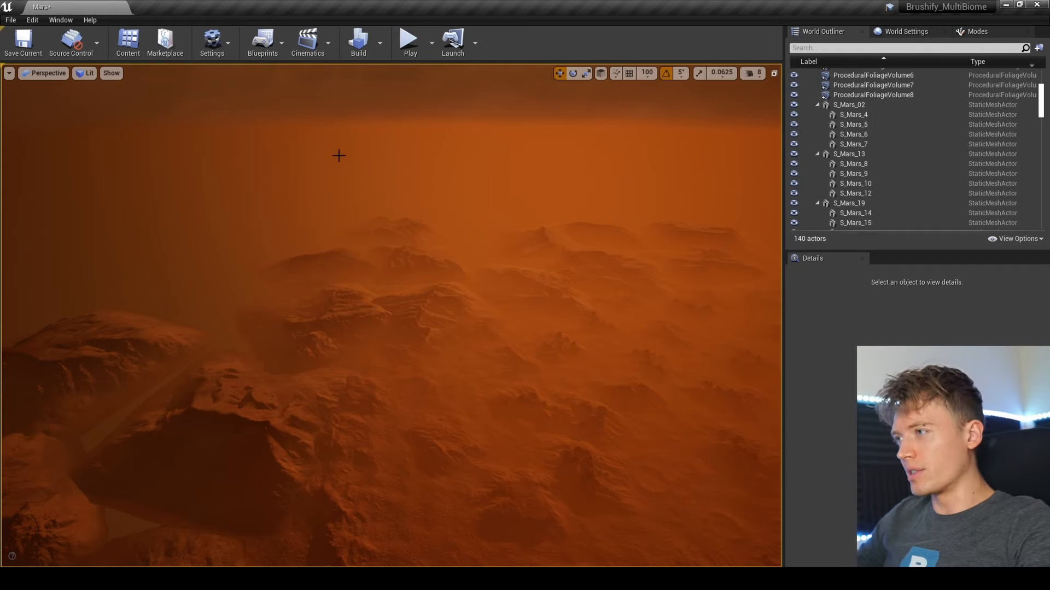
key("1")
key("2")
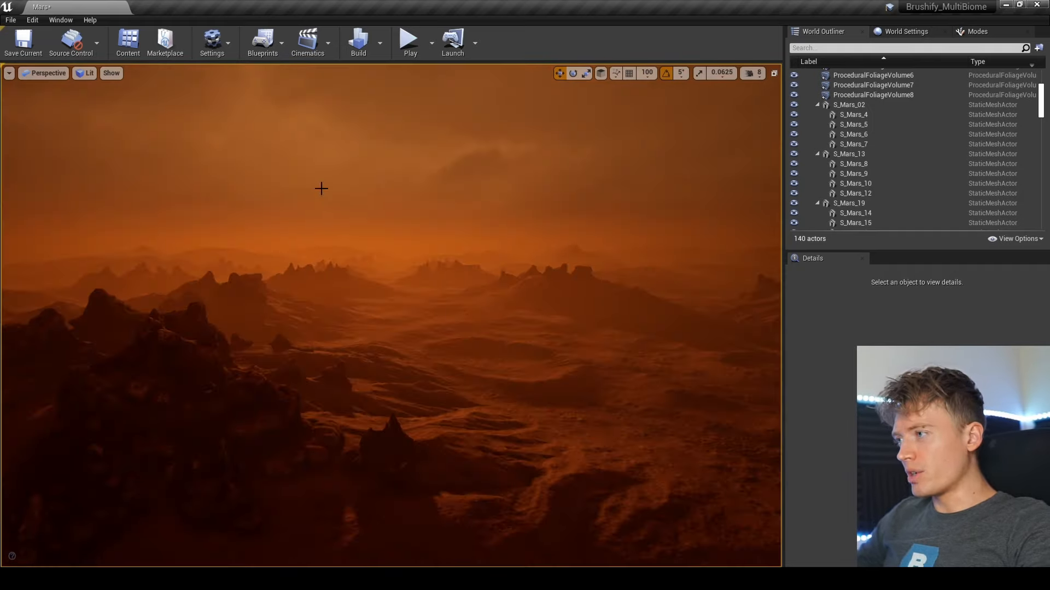
right_click_drag(321, 189, 224, 115)
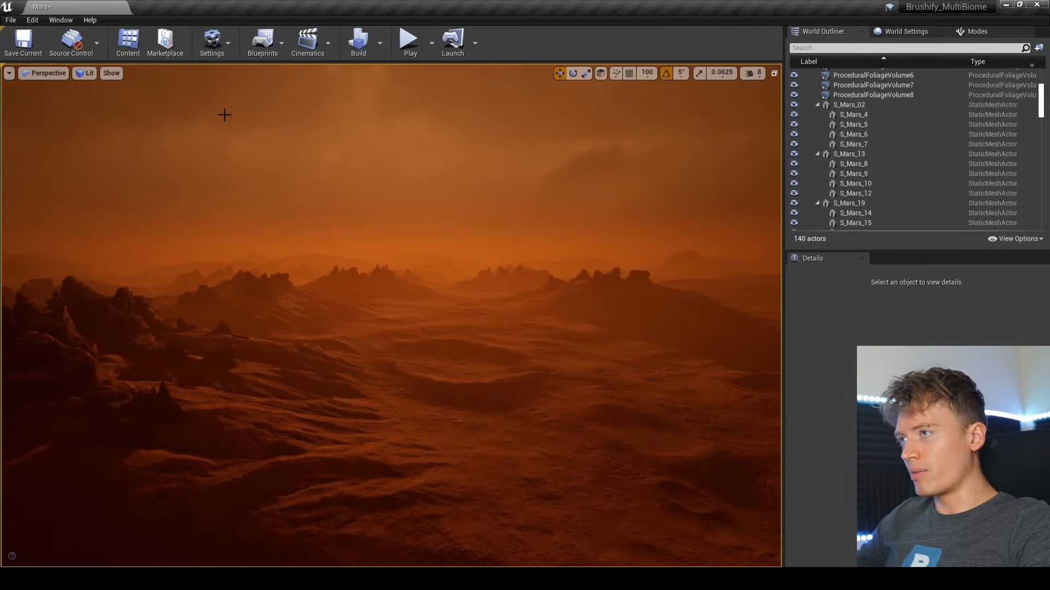
- Lower the camera speed to 3 and inspect the rocks and buttes at ground level
left_click(753, 75)
right_click_drag(687, 191, 687, 265)
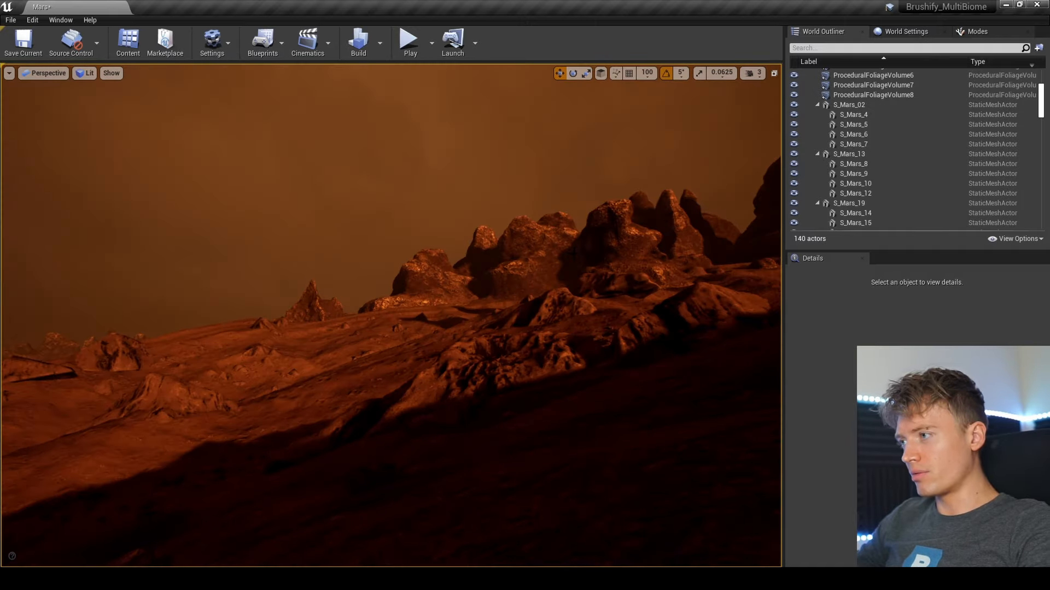
- Play the level in the viewport, walk across the rocky Martian slopes, end the session and look over the crater and valley
right_click_drag(512, 261, 511, 263)
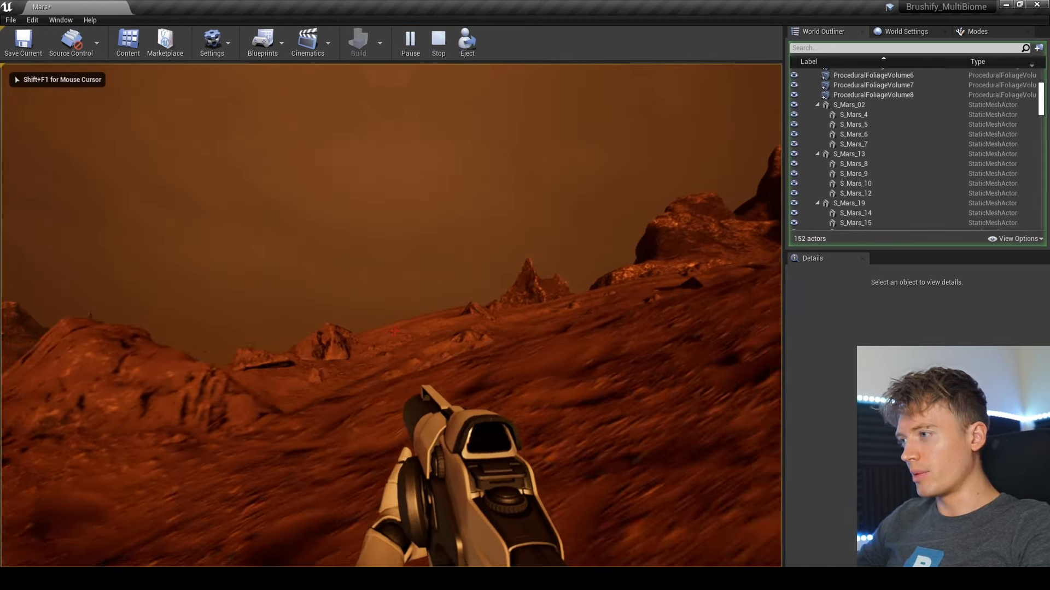
key("w")
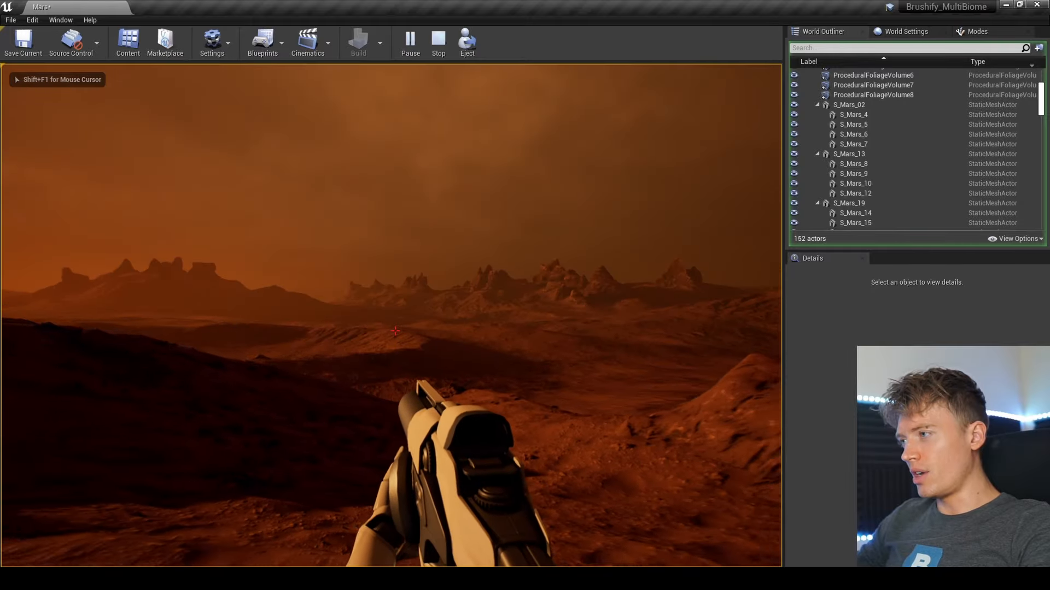
key("w")
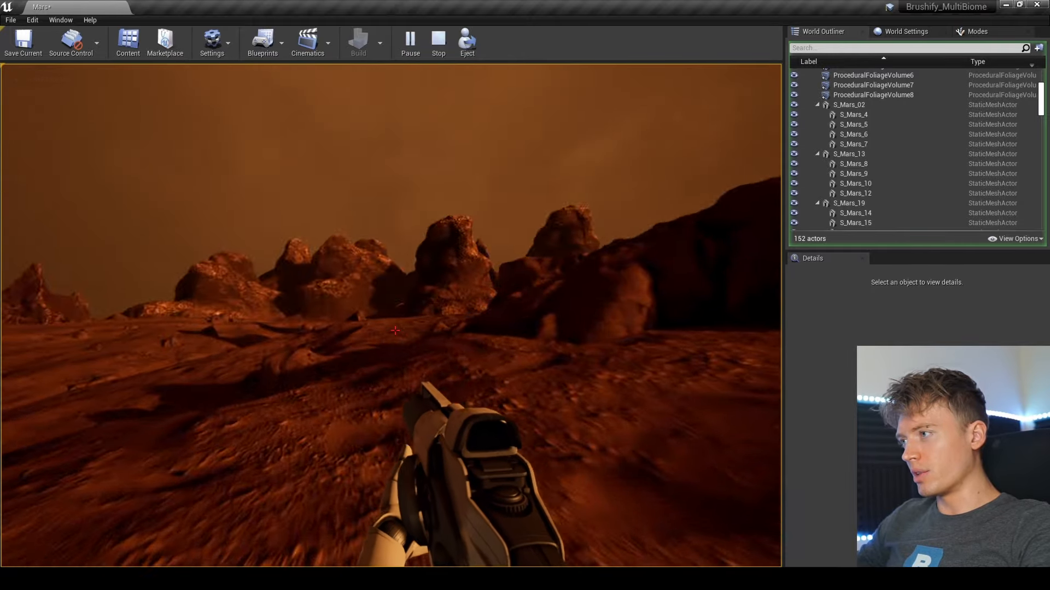
key("w")
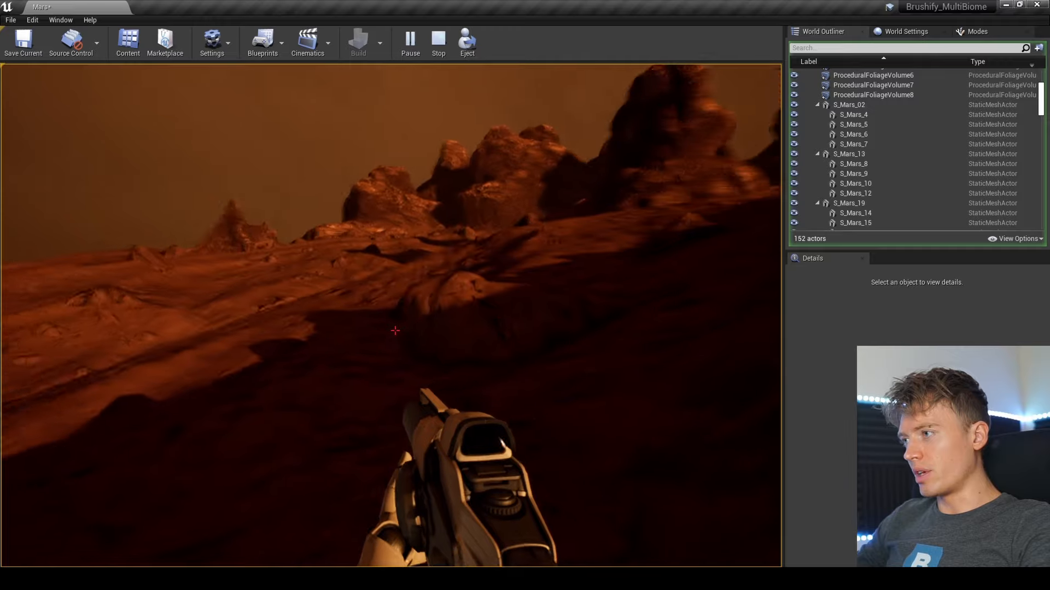
key("w")
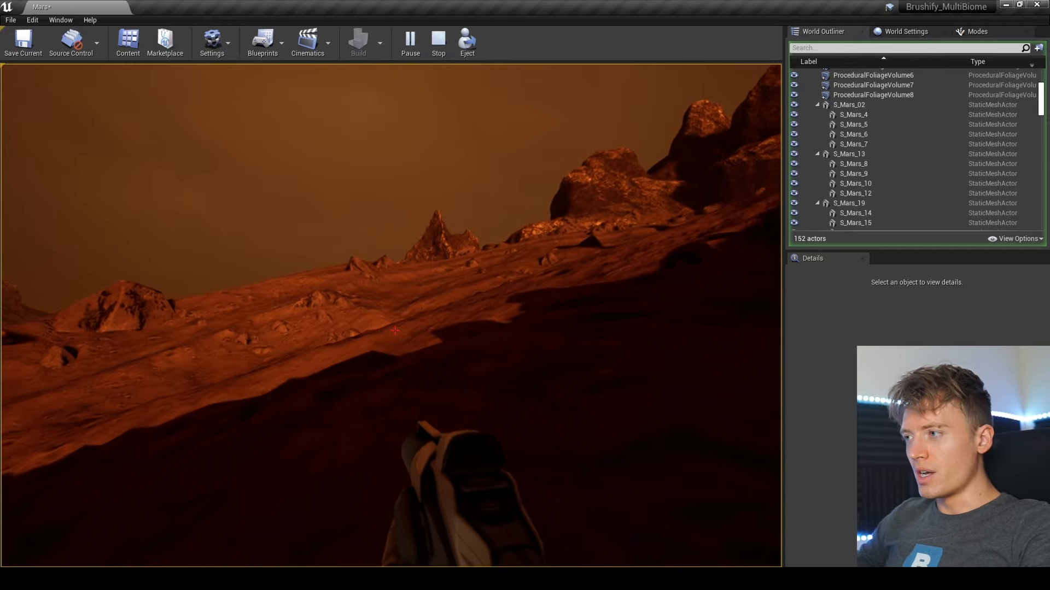
key("w")
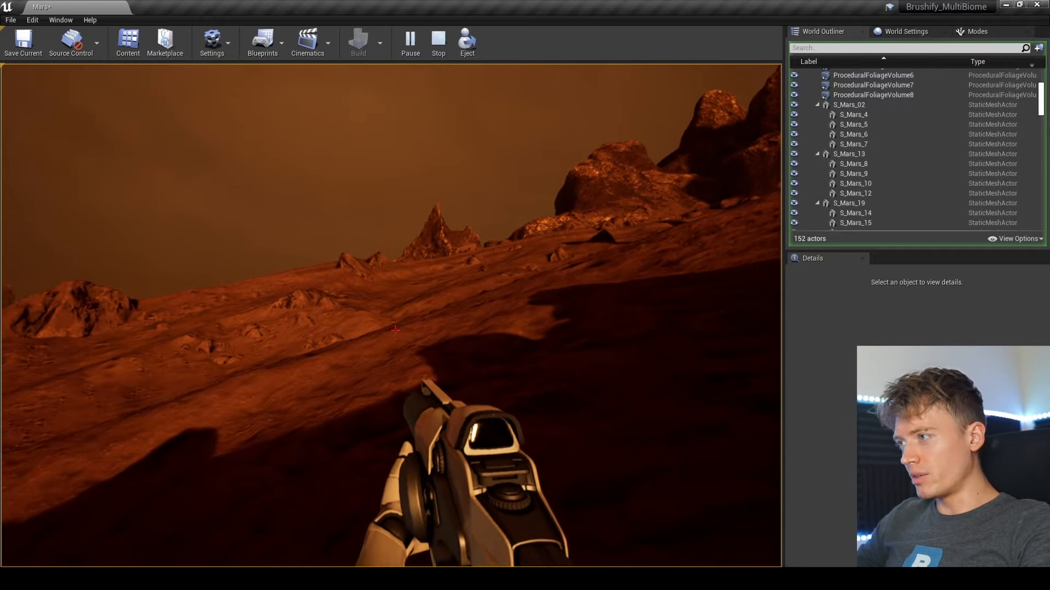
key("w")
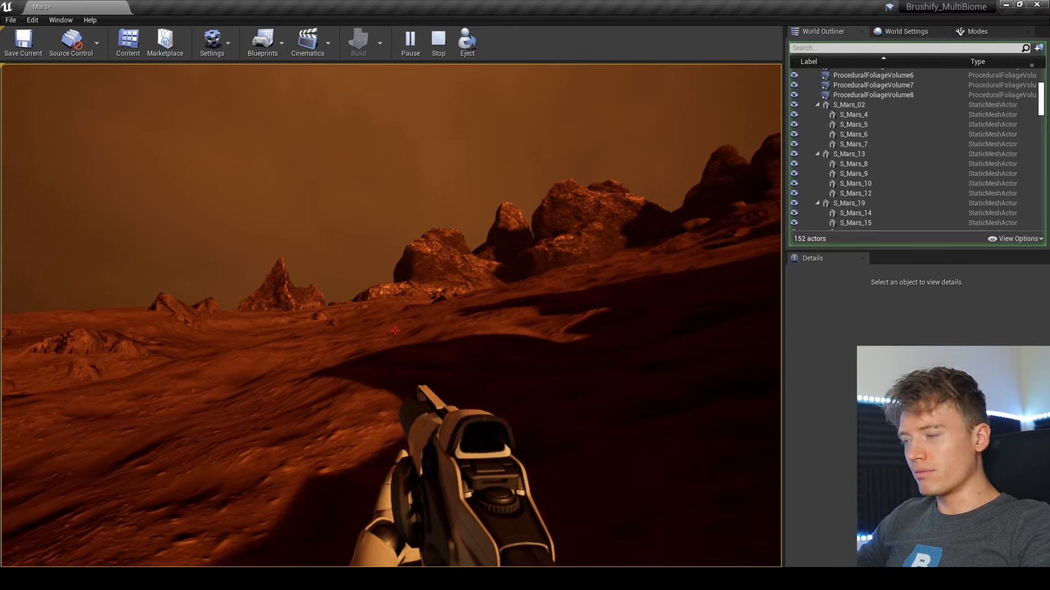
key("w")
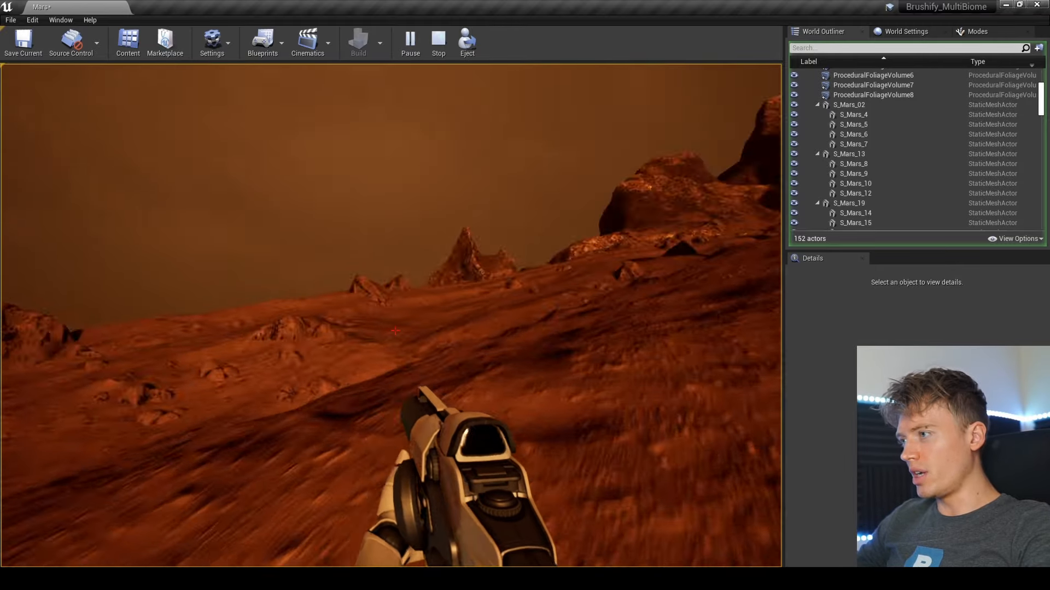
key("w")
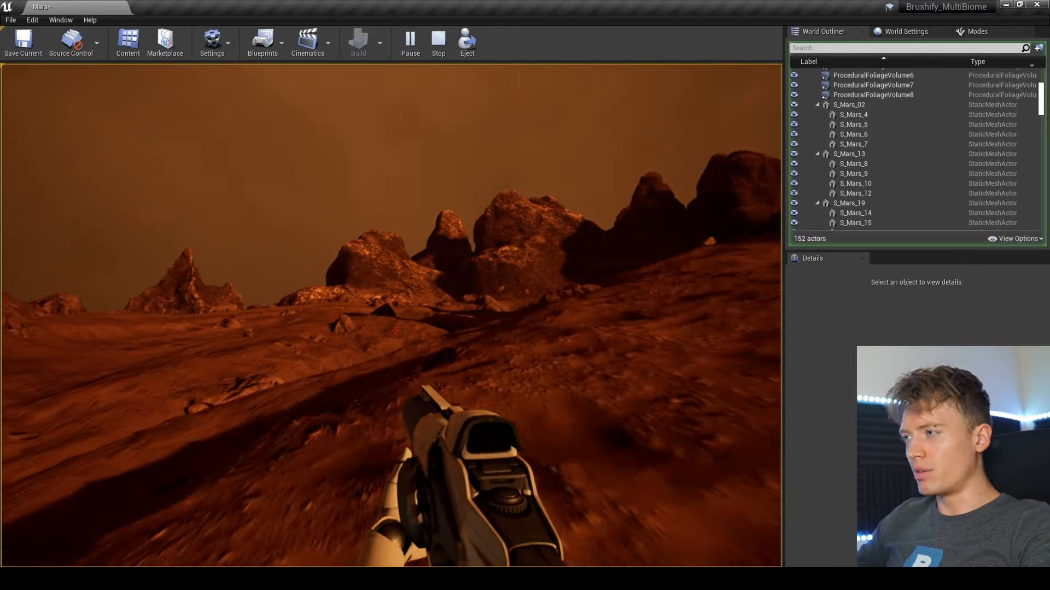
key("w")
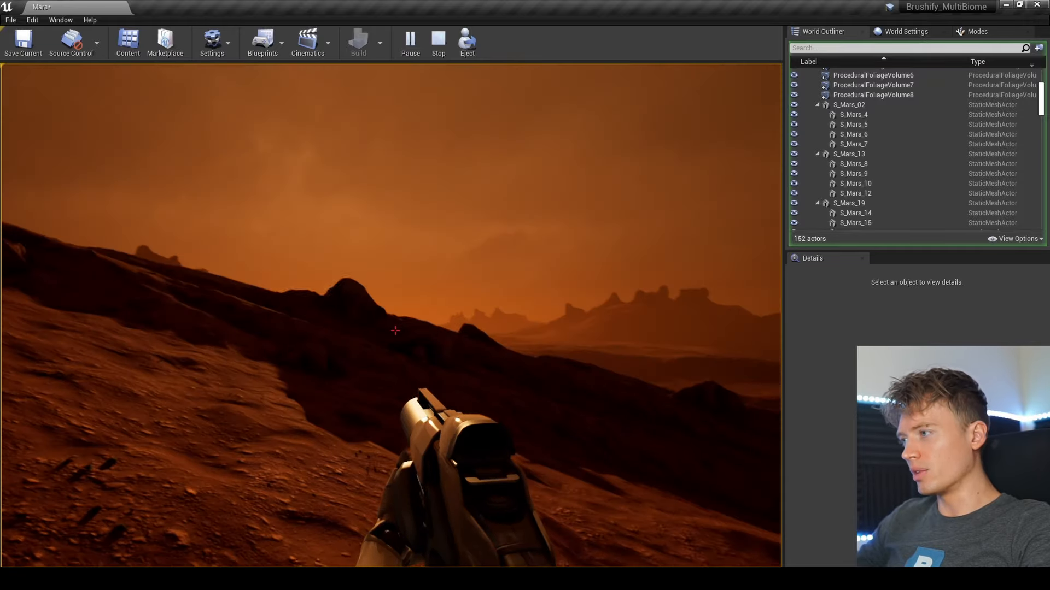
key("Escape")
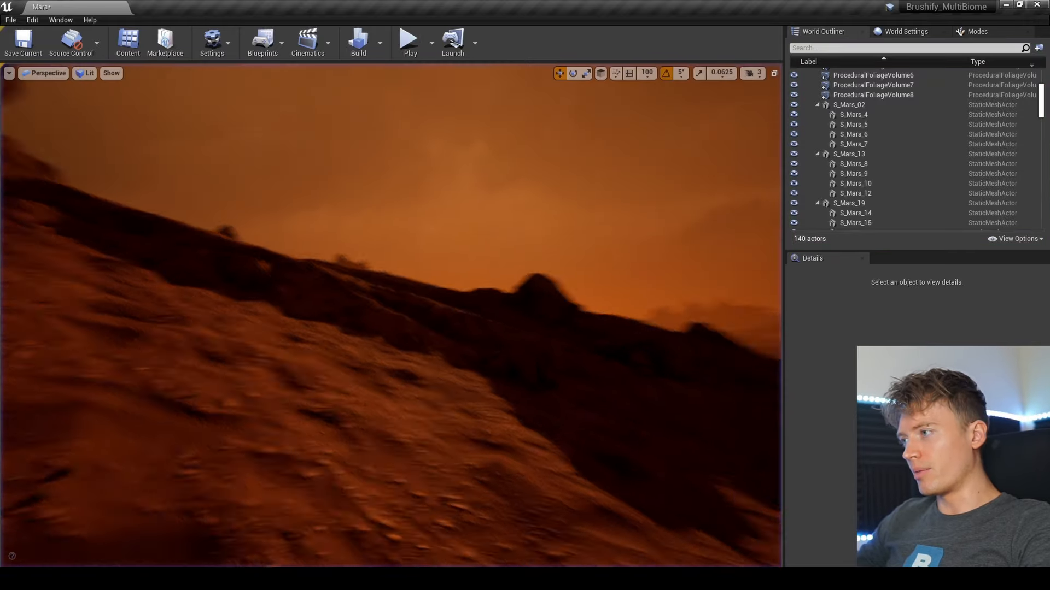
key("w")
right_click_drag(390, 316, 533, 328)
key("w")
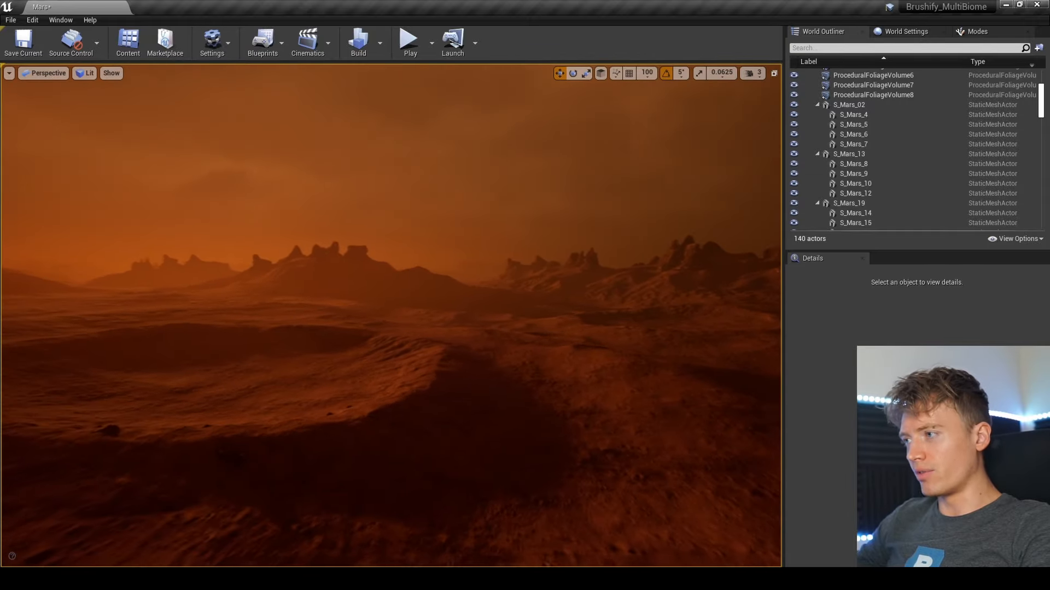
key("d")
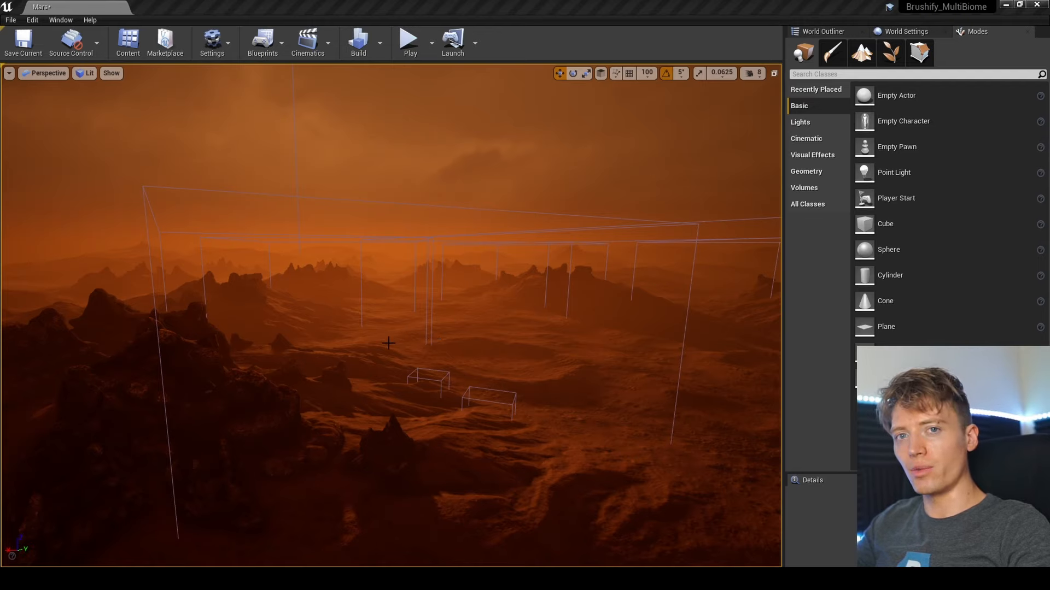
- Select the landscape and switch to the landscape paint tools over the valley floor
left_click(471, 346)
key("w")
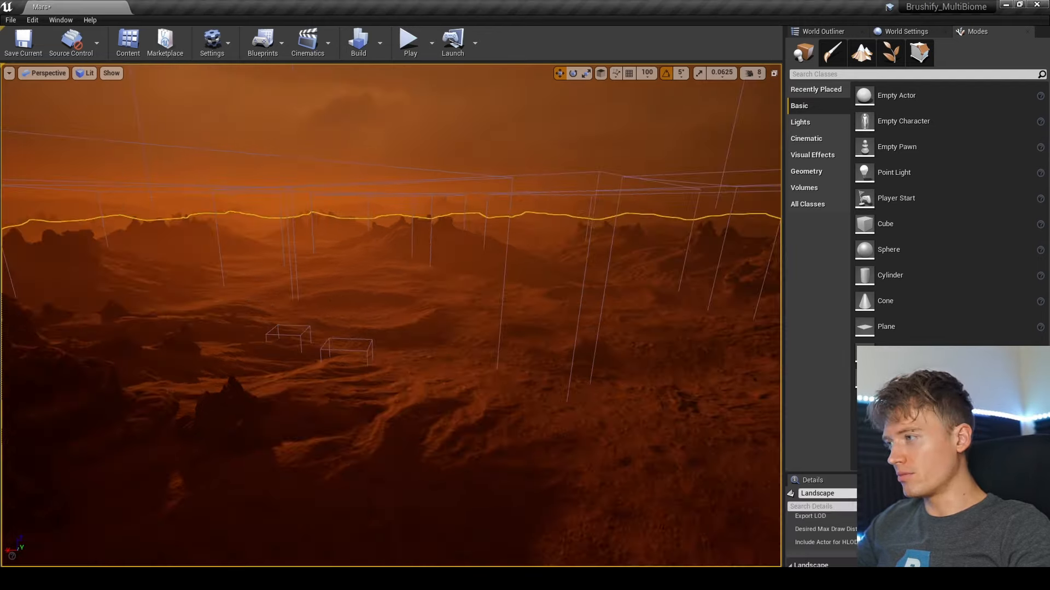
key("w")
mouse_move(562, 310)
right_mouse_down()
mouse_move(562, 297)
mouse_move(562, 310)
right_mouse_up()
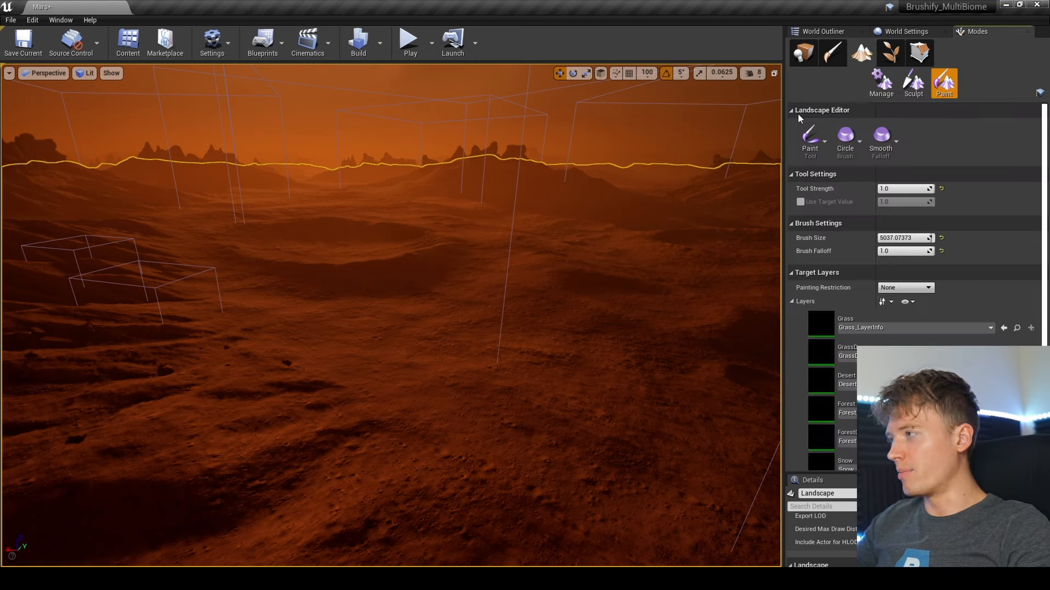
- Paint a patch of the Grass layer onto the Martian valley floor
scroll(881, 287, "down", 5)
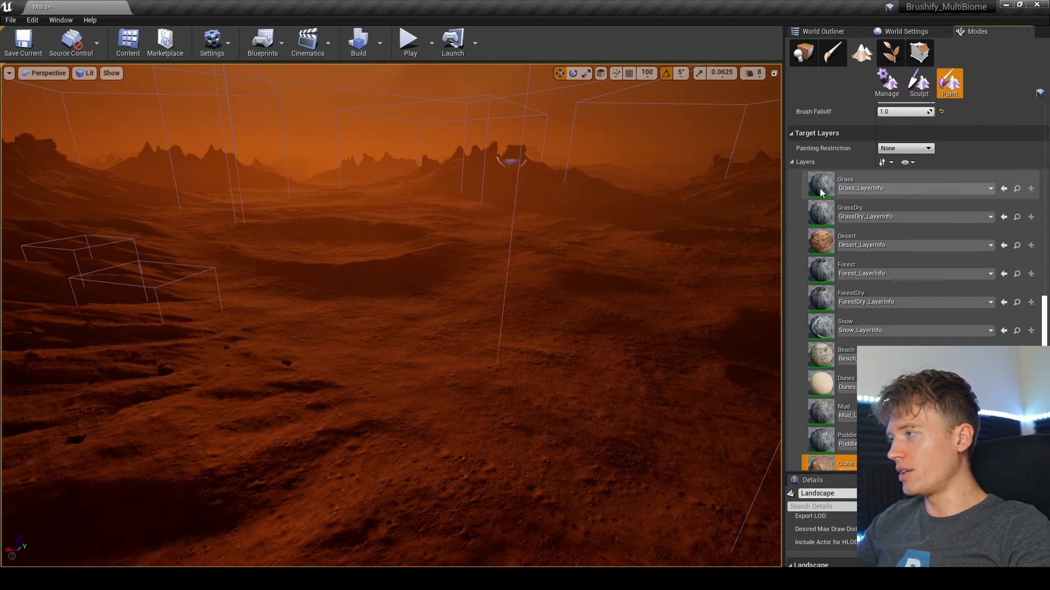
left_click(820, 188)
mouse_move(415, 348)
left_mouse_down()
mouse_move(389, 365)
mouse_move(424, 363)
left_mouse_up()
- Play the level from within the painted grass patch to view its foliage, and end the session
mouse_move(424, 363)
right_mouse_down()
mouse_move(465, 391)
mouse_move(424, 375)
mouse_move(415, 323)
mouse_move(453, 263)
mouse_move(459, 273)
right_mouse_up()
key("w")
key("w")
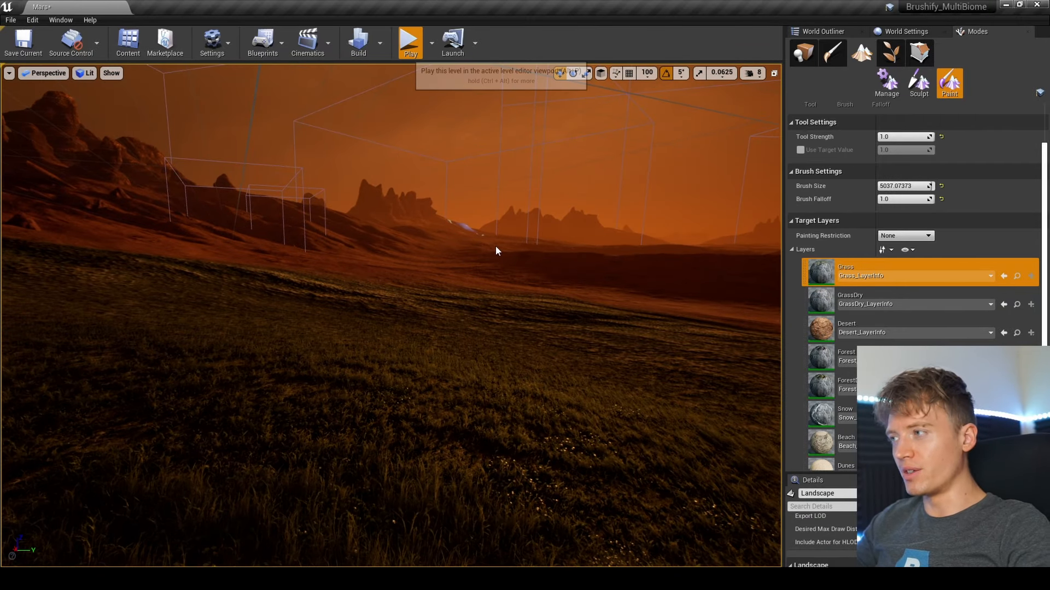
key("alt+p")
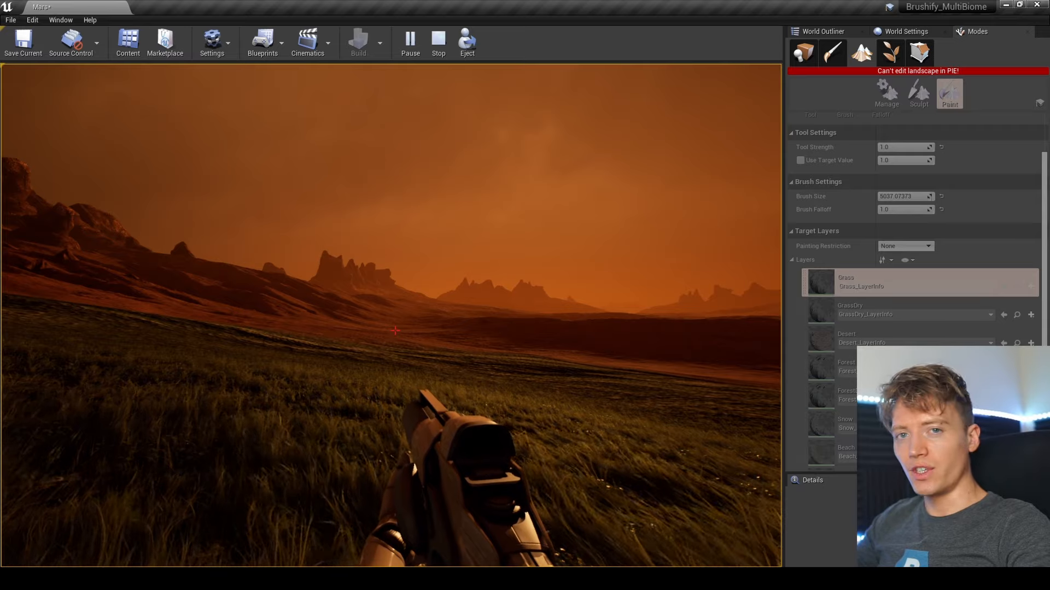
key("Escape")
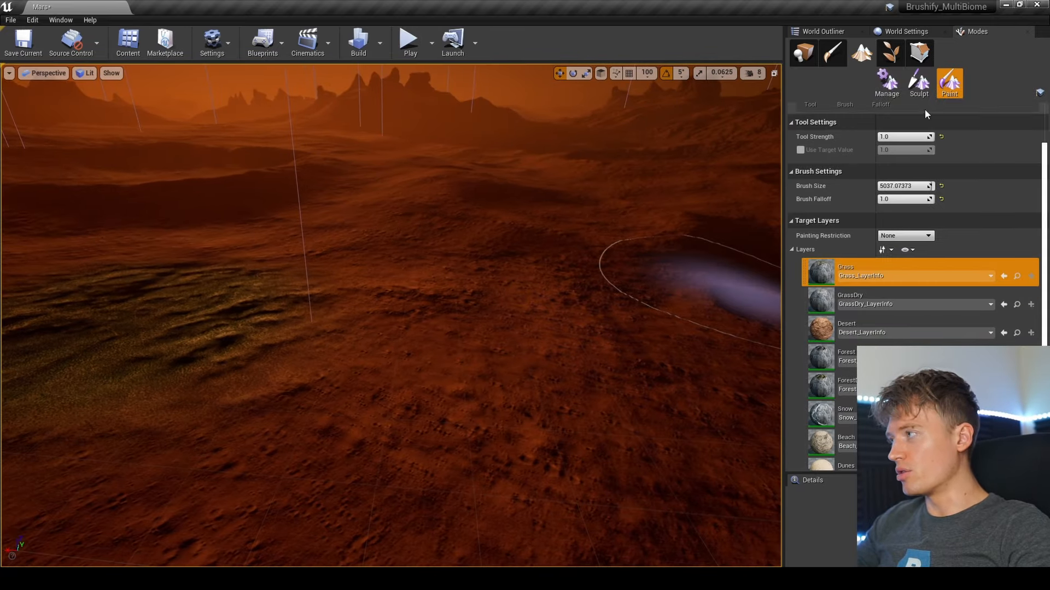
- Sculpt a rounded mound on the grass patch with a Circle brush of size about 2157, and leave landscape editing
left_click(919, 82)
right_click_drag(390, 315, 257, 322)
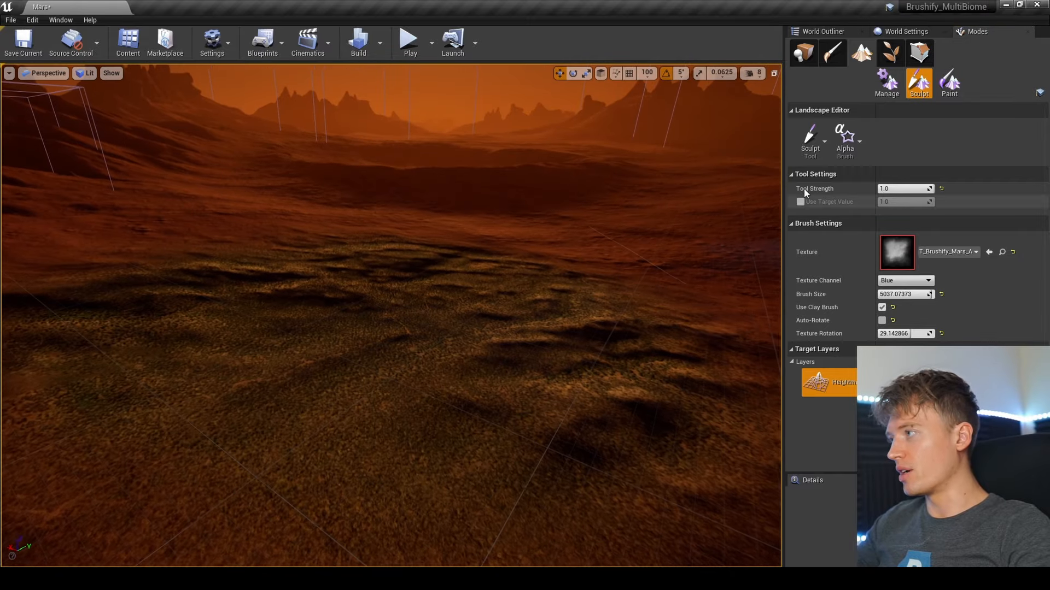
left_click(845, 144)
left_click(854, 175)
left_click_drag(924, 238, 911, 237)
right_click_drag(567, 290, 476, 224)
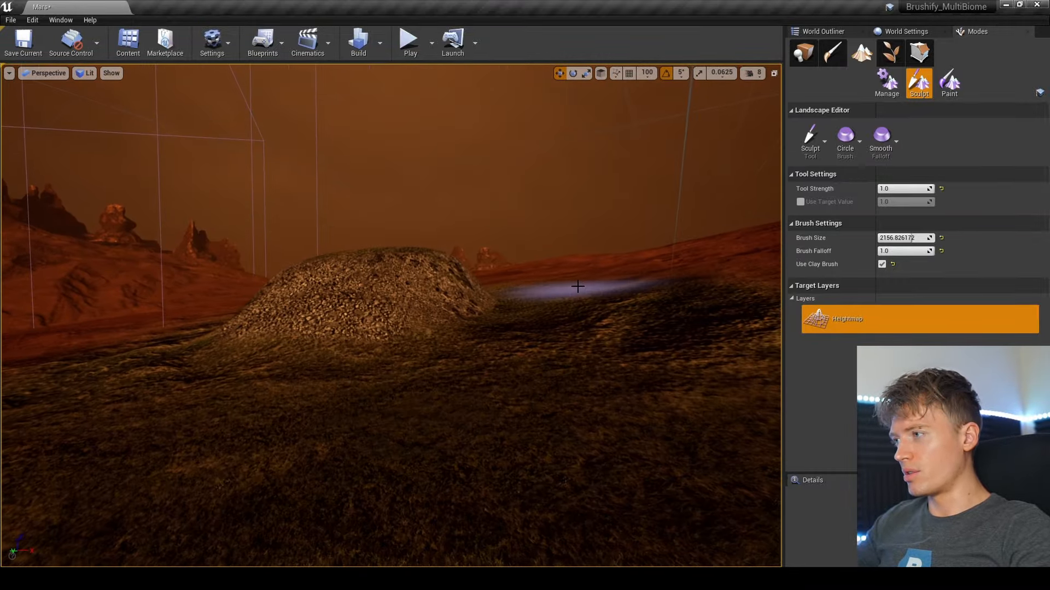
key("shift+1")
right_click_drag(762, 134, 760, 170)
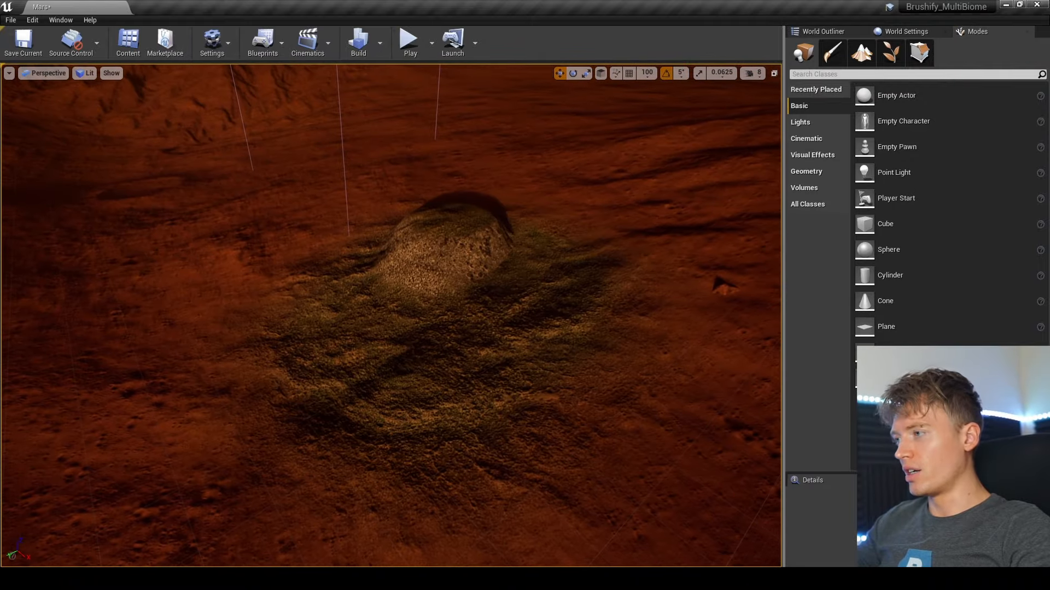
- Return to landscape sculpting and raise the bare red ground beside the grass patch with the Circle brush
mouse_move(496, 281)
right_mouse_down()
mouse_move(449, 278)
mouse_move(546, 273)
mouse_move(514, 356)
right_mouse_up()
left_click(862, 53)
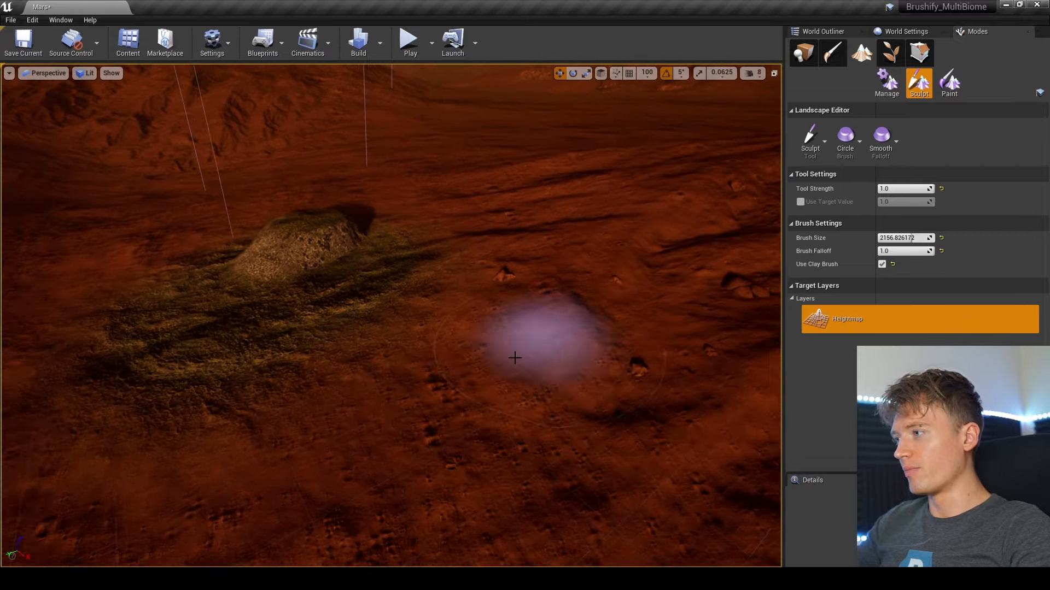
left_click_drag(513, 356, 518, 345)
mouse_move(518, 346)
right_mouse_down()
mouse_move(579, 350)
mouse_move(519, 306)
right_mouse_up()
right_click_drag(408, 345, 246, 314)
right_click_drag(505, 370, 555, 349)
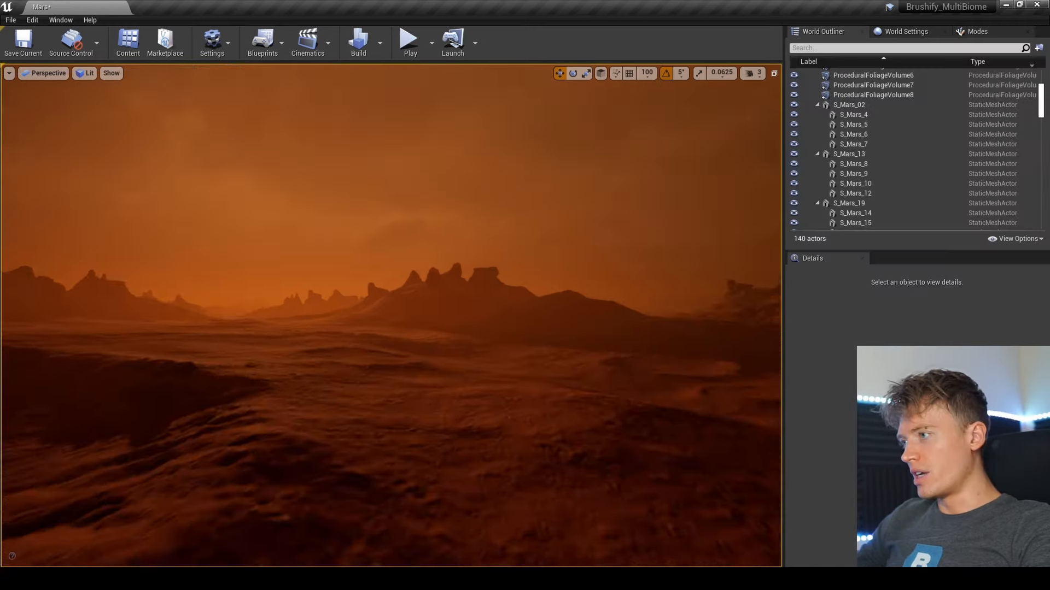
- Set the camera speed to 5 and fly across the Mars valley to survey the ridges
left_click(753, 73)
right_click_drag(601, 230, 672, 249)
key("w")
key("w")
key("w")
key("w")
key("w")
key("w")
key("s")
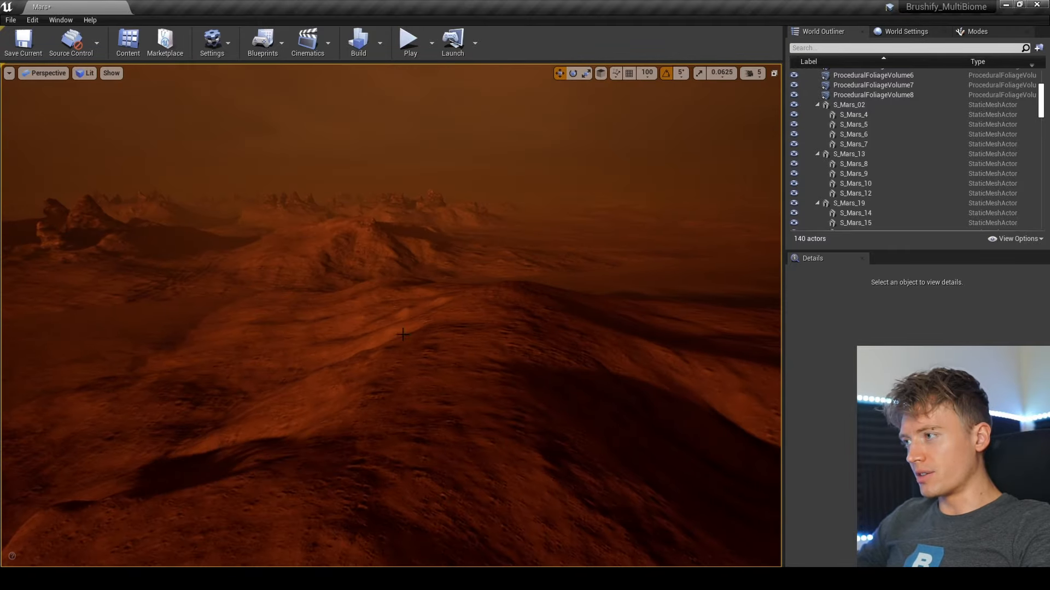
- Examine the eroded ridge slopes and the cliff wall beyond them from the air
key("w")
right_click_drag(284, 339, 416, 331)
key("w")
key("a")
key("w")
key("s")
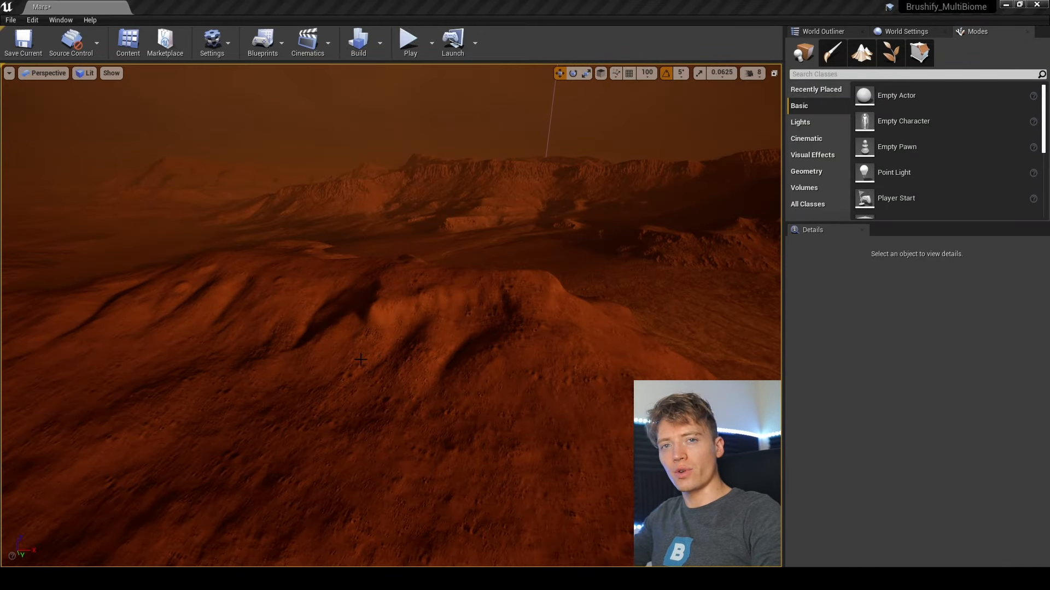
key("s")
right_click_drag(379, 355, 355, 365)
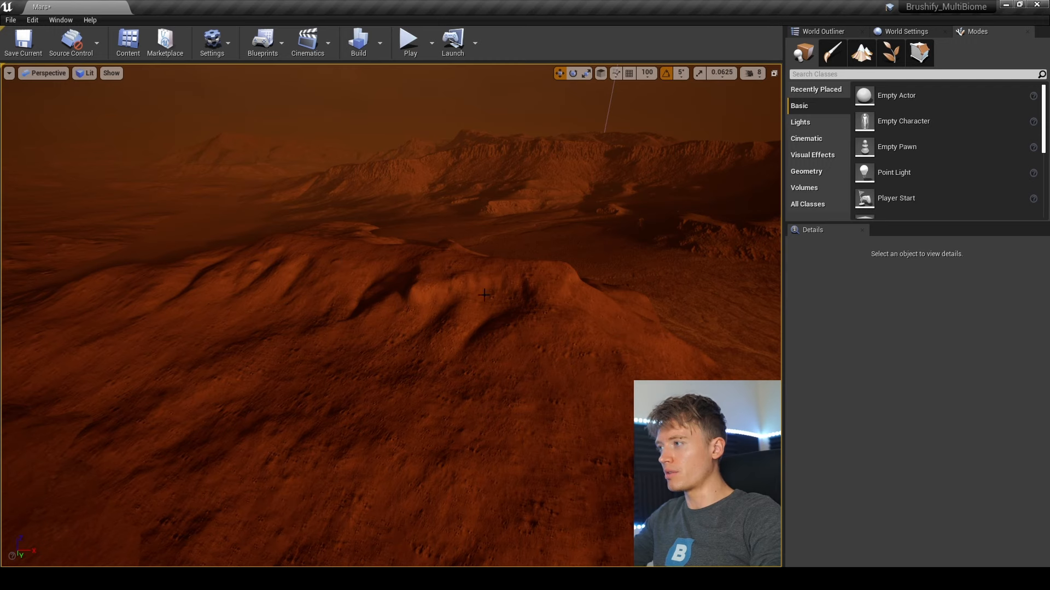
- Open the Content Browser and view the MarsButte_04 folder, followed by the parent Meshes folder
left_click(128, 41)
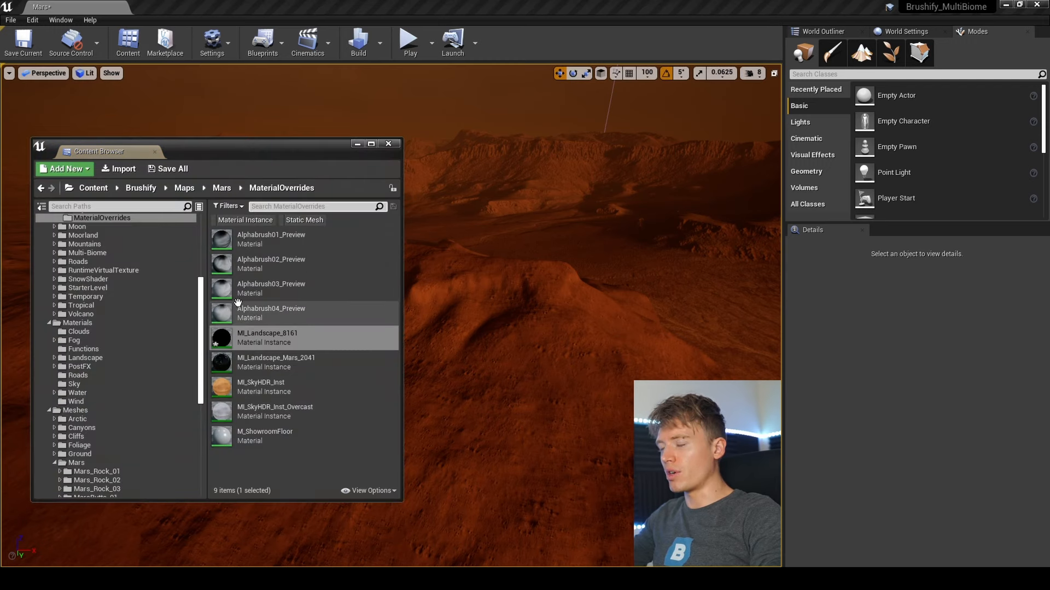
scroll(165, 361, "down", 5)
left_click(96, 385)
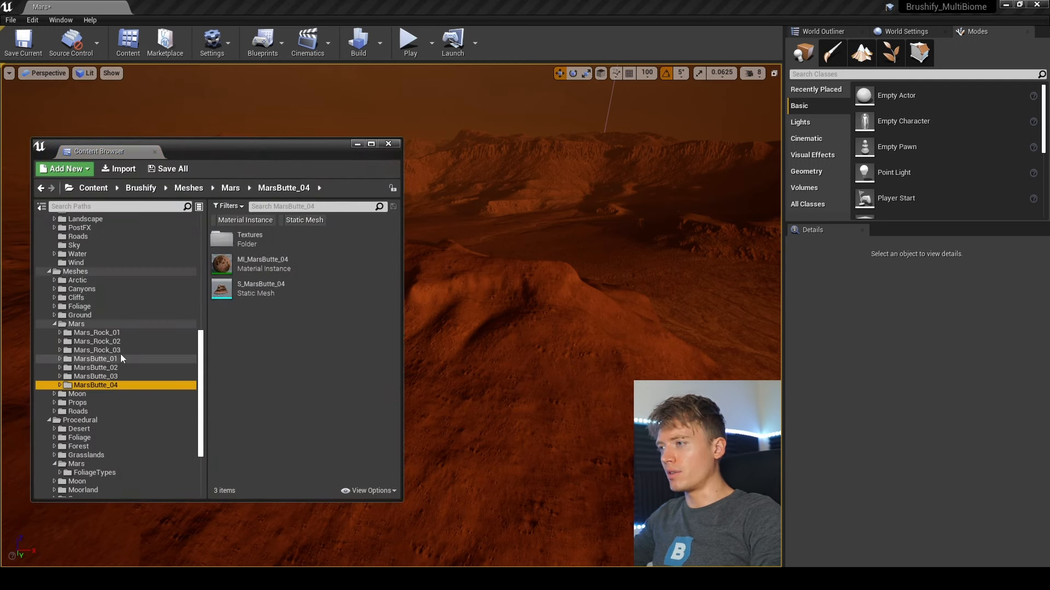
left_click(75, 271)
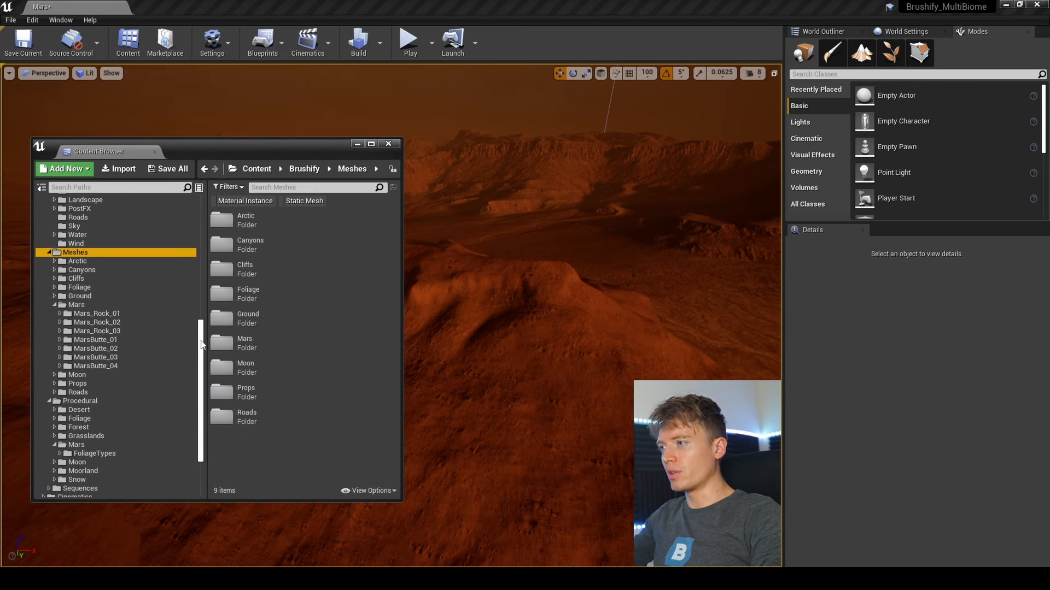
- Browse from the Brushify root folder into Meshes > Mars to view the rock and butte folders
scroll(193, 227, "up", 10)
left_click(59, 230)
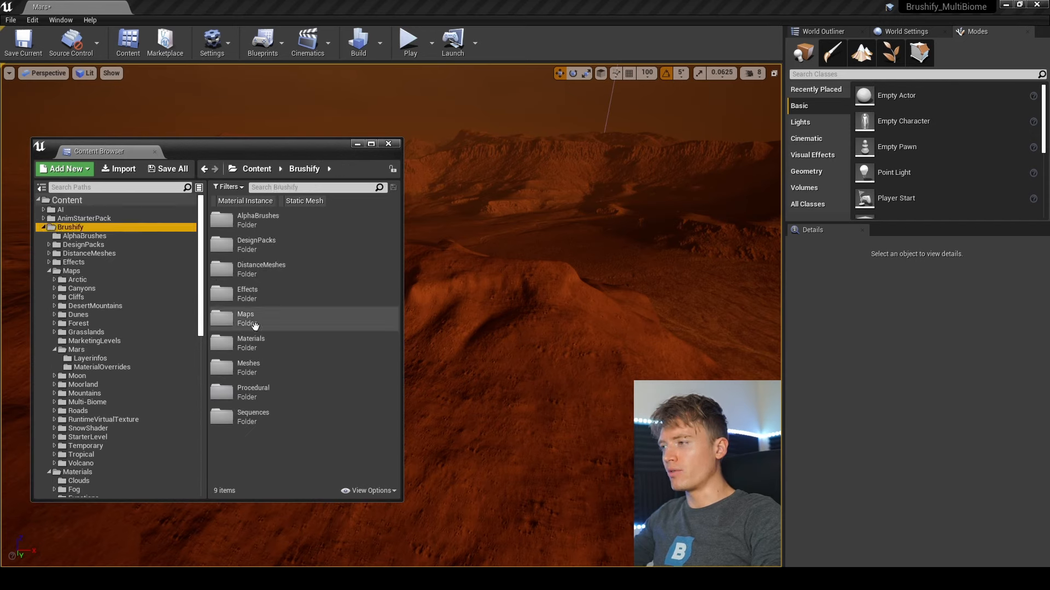
double_click(246, 363)
double_click(262, 341)
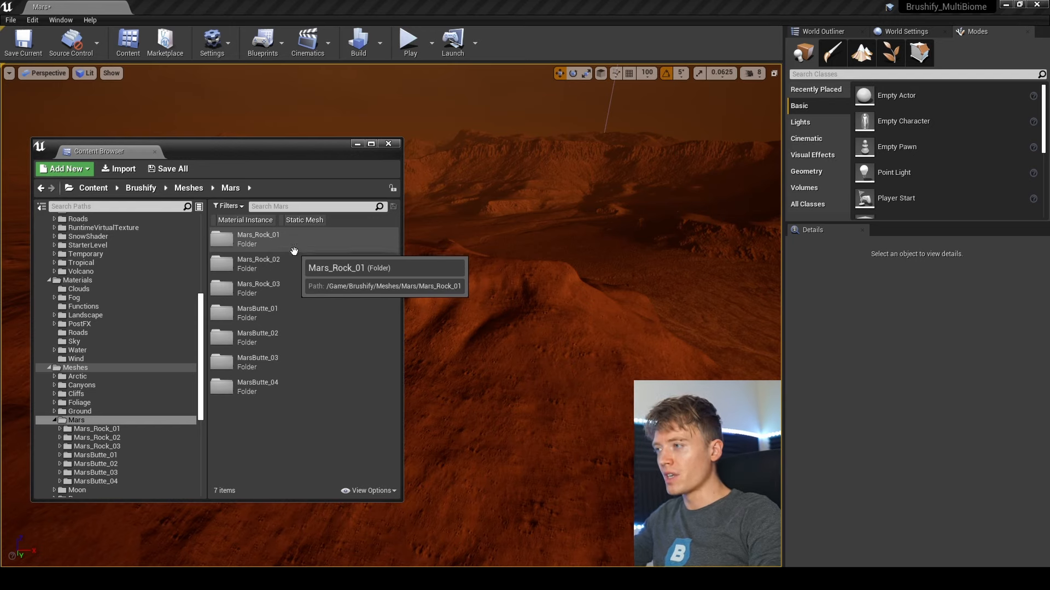
- View the MarsButte_01 folder, narrow the Content Browser window and view the MarsButte_04 folder
double_click(269, 312)
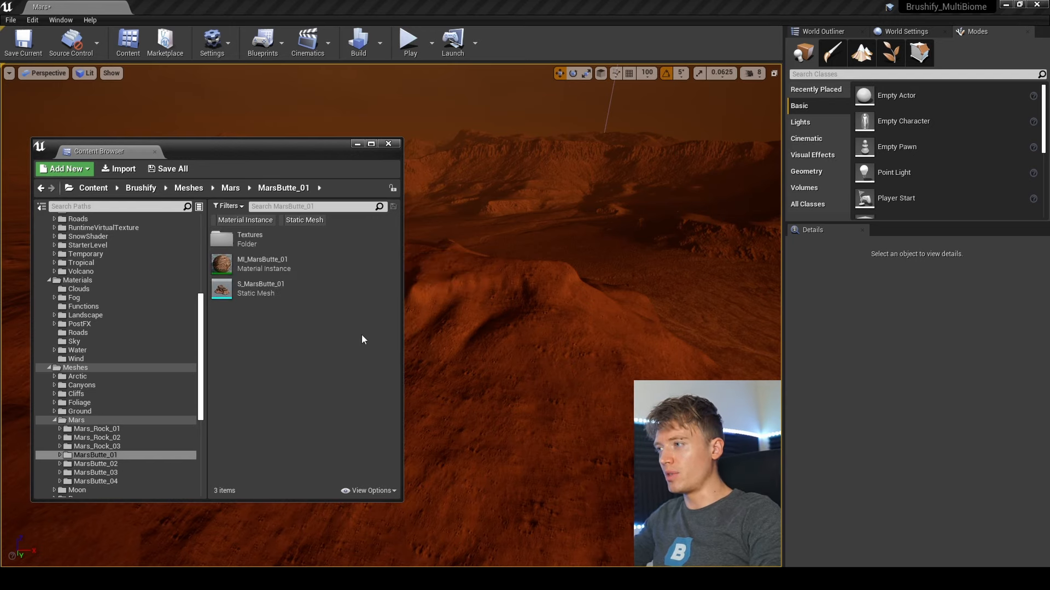
left_click_drag(401, 338, 294, 350)
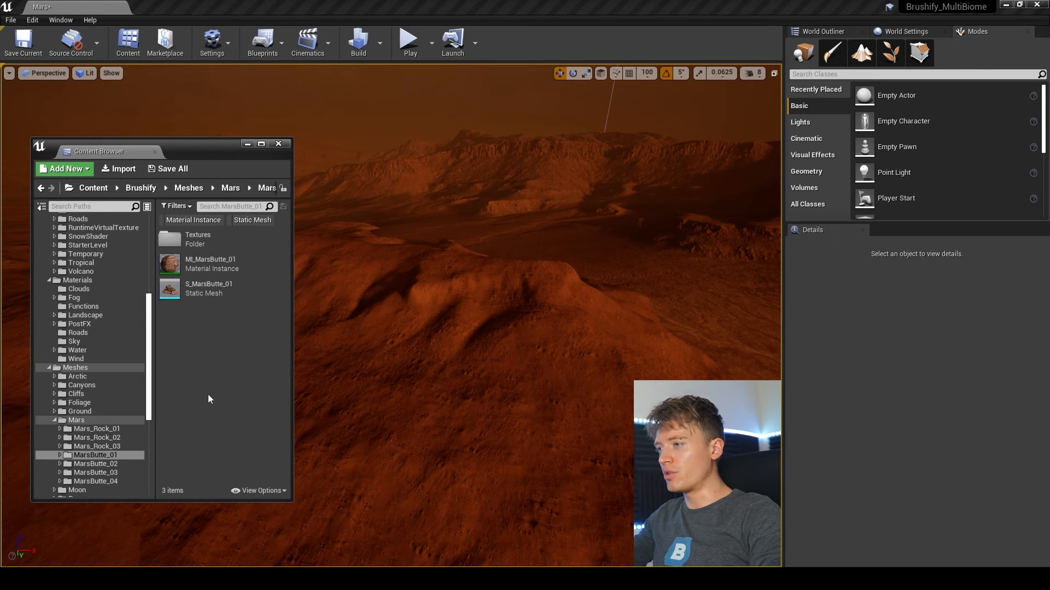
left_click(121, 472)
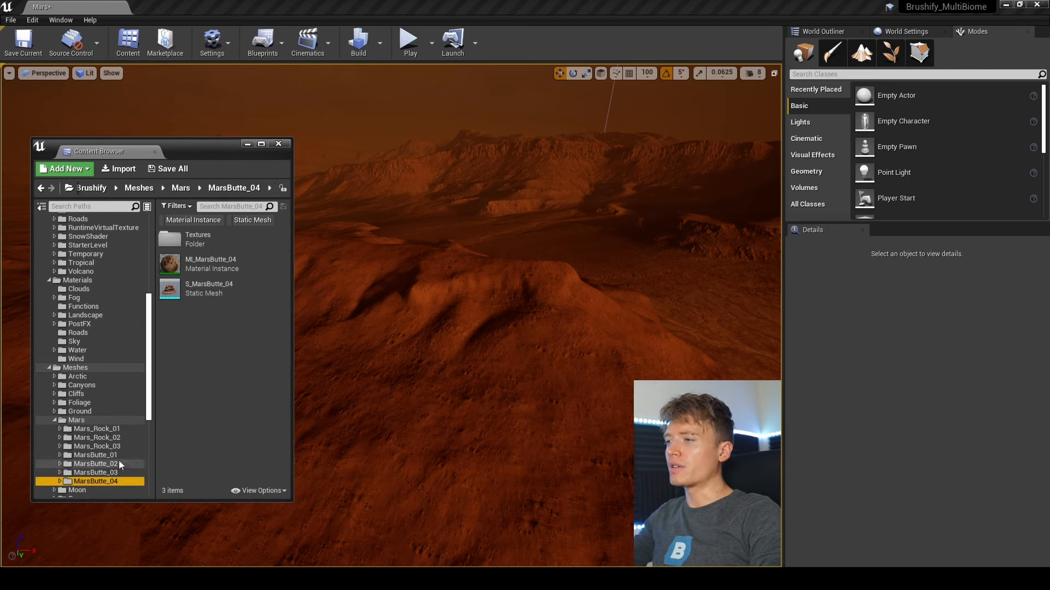
- Place the S_MarsButte_01 mesh on the ridge, scaled to about 3.94 and rotated about 165° around Z
left_click_drag(206, 288, 444, 293)
key("r")
right_click_drag(444, 293, 476, 323)
left_click_drag(447, 317, 356, 312)
- Place S_MarsButte_02 beside the first butte, scaled to about 3.38 and rotated to -135° around Z
left_click(130, 463)
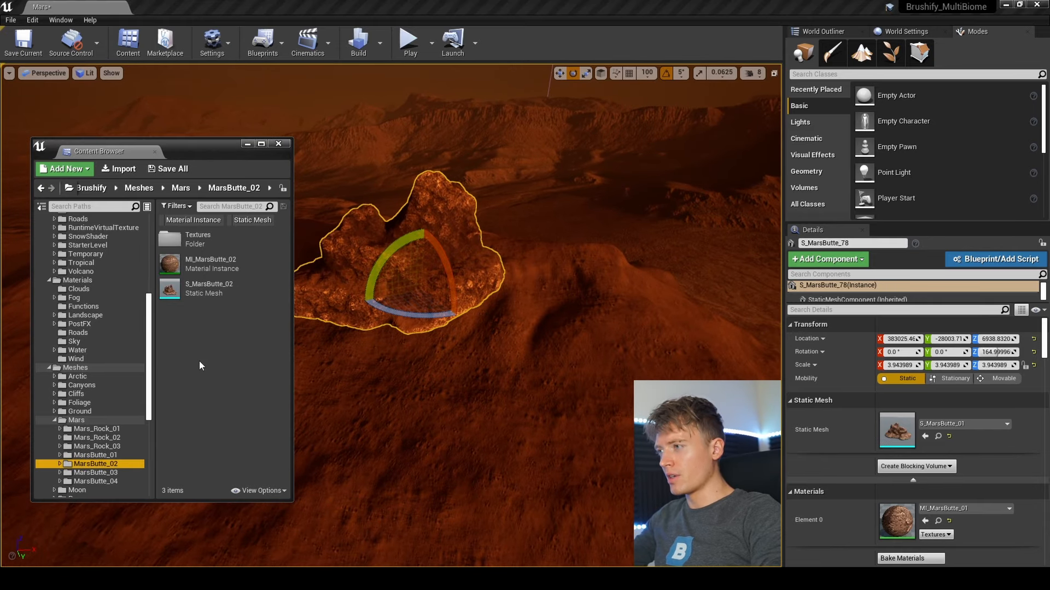
left_click_drag(195, 296, 602, 276)
key("r")
key("e")
mouse_move(572, 326)
left_mouse_down()
mouse_move(633, 304)
mouse_move(503, 286)
mouse_move(559, 335)
left_mouse_up()
scroll(560, 335, "down", 3)
- Place S_MarsButte_03 on the slope in front of the other two buttes, scaled to about 3.15 and rotated to -65° around Z
left_click(96, 472)
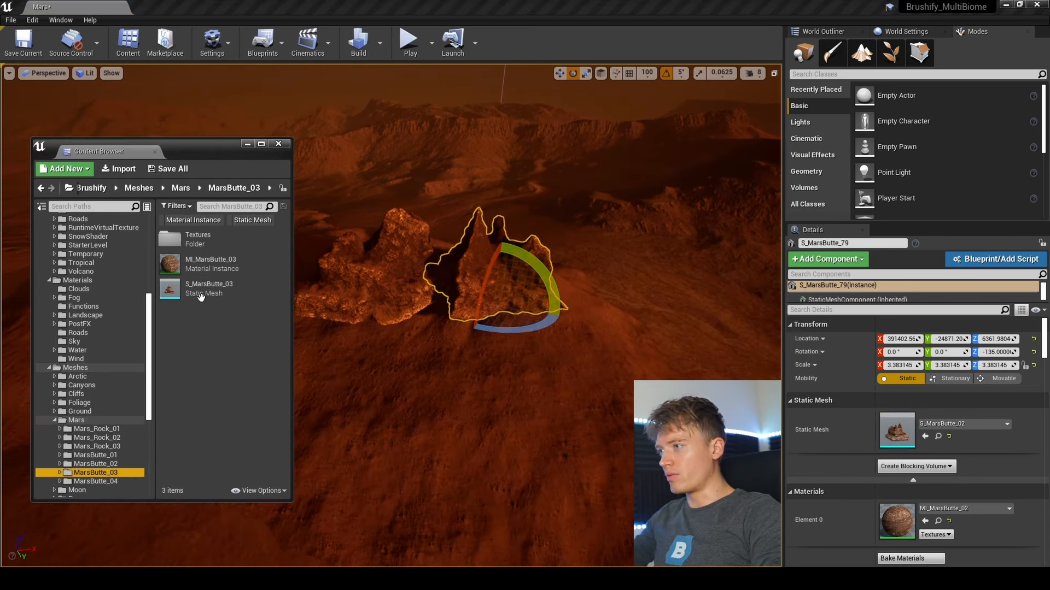
left_click_drag(195, 288, 441, 386)
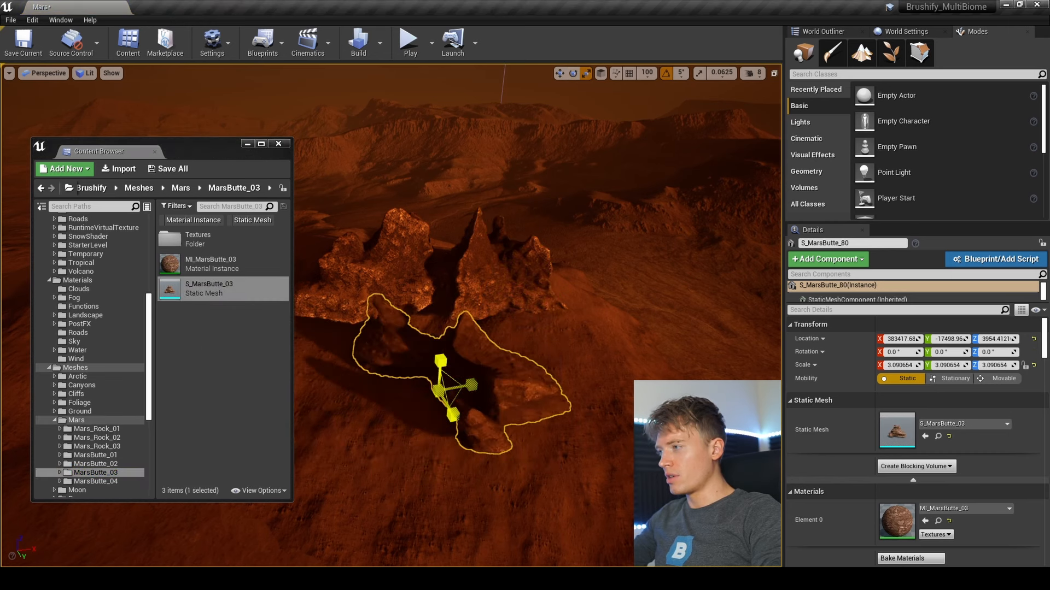
key("e")
left_click_drag(419, 420, 377, 422)
- Move the MarsButte_01 and MarsButte_02 meshes together away from the third butte and minimize the Content Browser
left_click(513, 274)
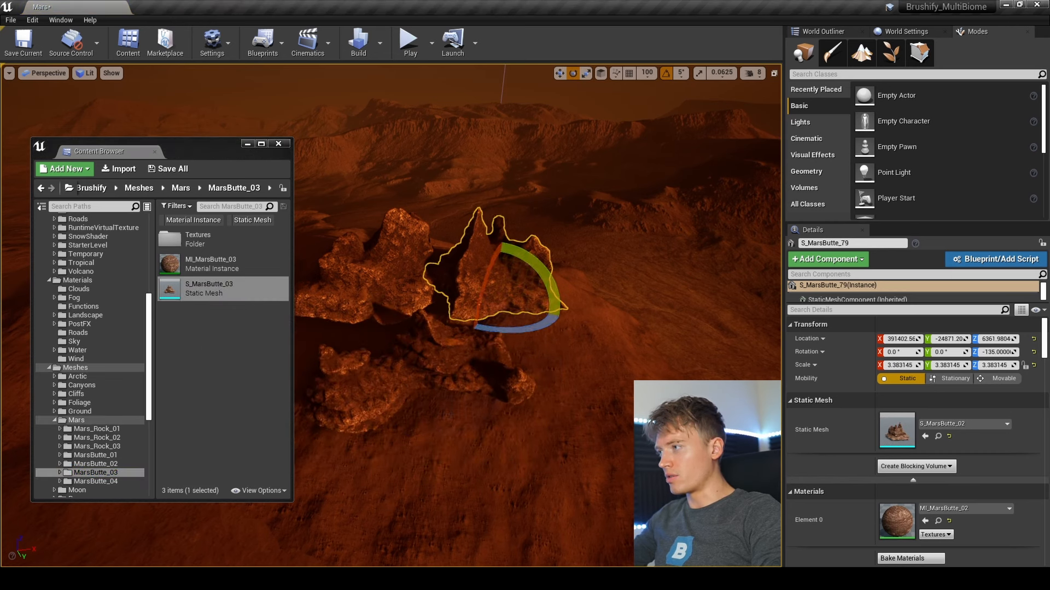
right_click_drag(546, 234, 496, 230)
left_click(419, 296, "ctrl")
key("w")
left_click_drag(419, 290, 127, 261)
left_click(245, 143)
- Move the MarsButte_03 mesh up onto the ridge and enlarge it to a scale of about 4.47
left_click(482, 398)
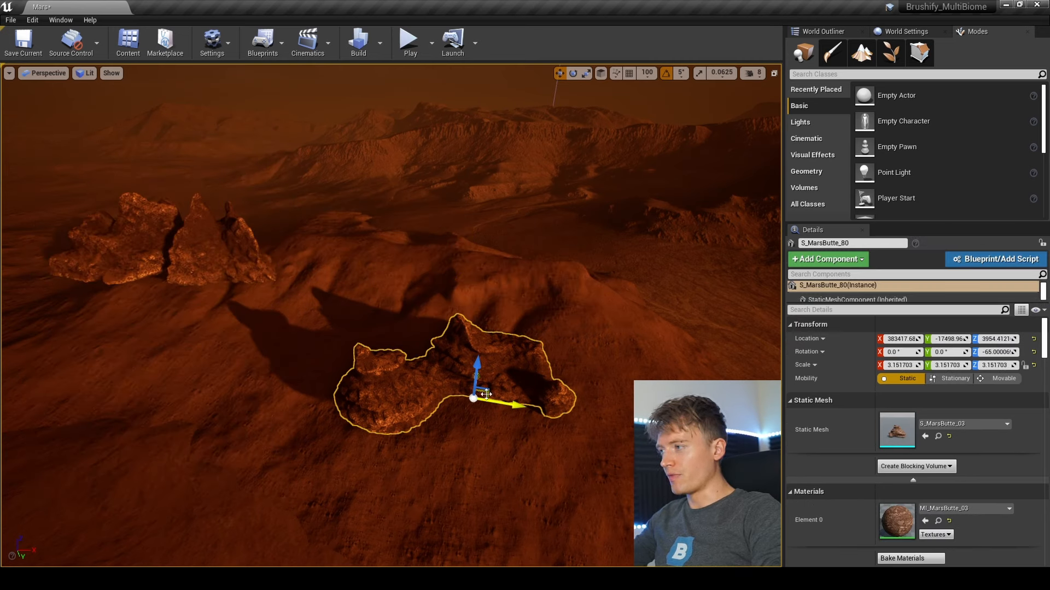
left_click_drag(484, 394, 555, 273)
key("r")
key("w")
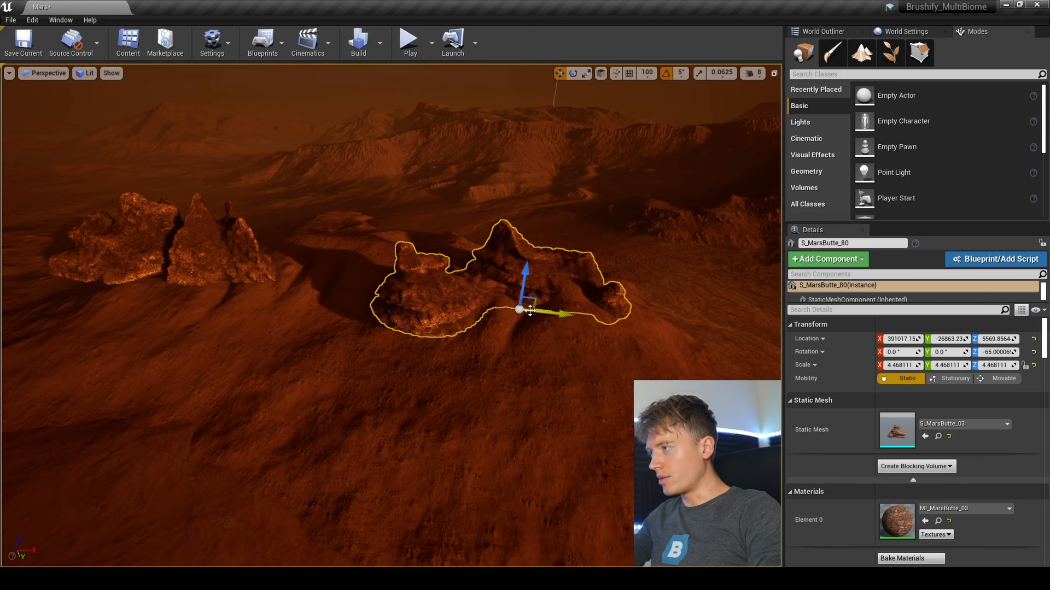
left_click_drag(520, 309, 543, 316)
key("Escape")
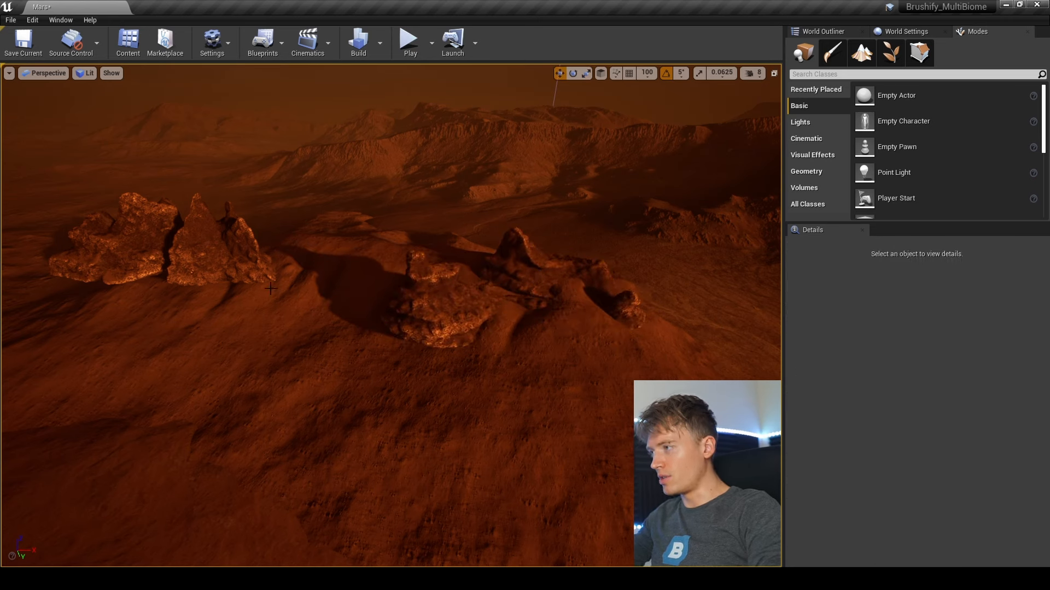
- Move the MarsButte_02 mesh against MarsButte_03, with a scale of about 3.83 and a Z rotation of -315°
left_click(242, 275)
left_click_drag(238, 268, 457, 285)
key("w")
key("w")
mouse_move(457, 285)
right_mouse_down()
mouse_move(486, 265)
mouse_move(459, 279)
right_mouse_up()
key("d")
left_click_drag(345, 329, 332, 306)
key("r")
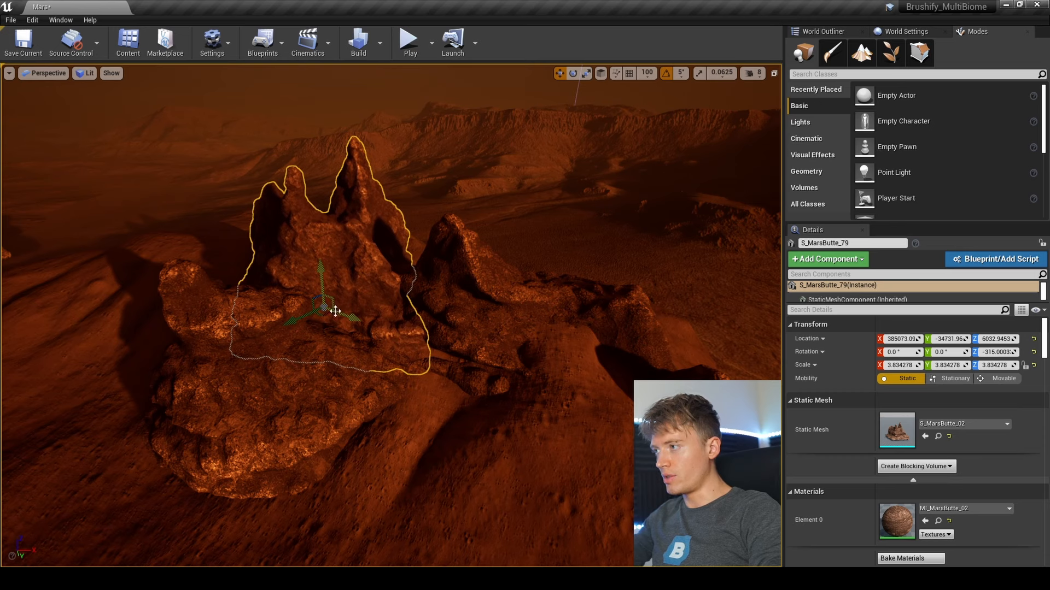
key("Escape")
- Move the MarsButte_01 mesh behind the other two buttes, scaled to about 5.15 and rotated to 180° around Z
right_click_drag(358, 356, 230, 328)
left_click(152, 308)
key("e")
left_click_drag(175, 338, 400, 292)
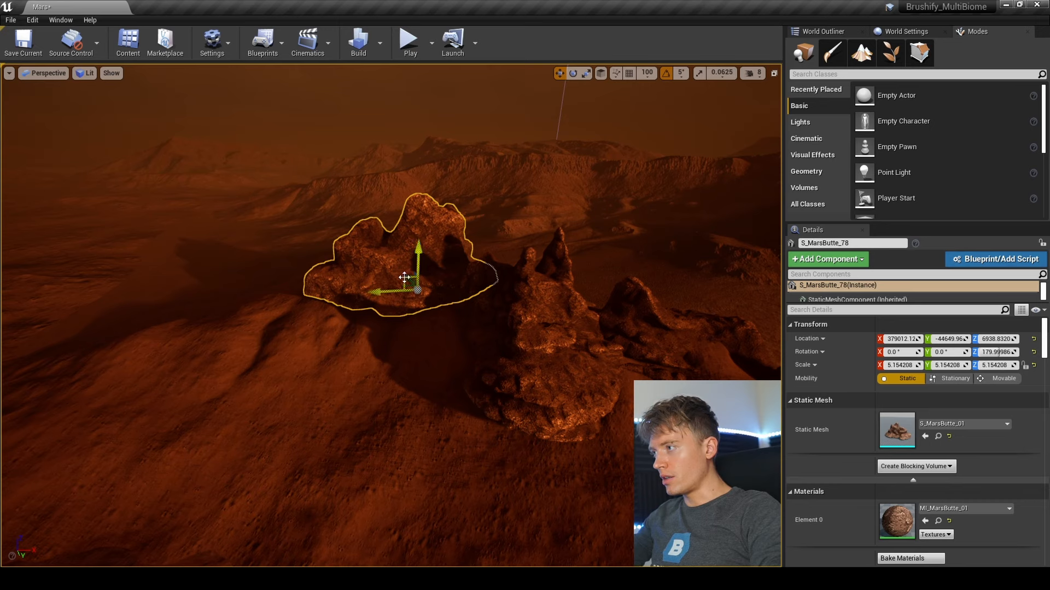
left_click_drag(404, 278, 416, 304)
key("Escape")
- Tilt the MarsButte_03 mesh to -5° around X and sink it deeper into the ridge
mouse_move(415, 304)
right_mouse_down()
mouse_move(488, 268)
mouse_move(410, 290)
right_mouse_up()
left_click(495, 349)
key("e")
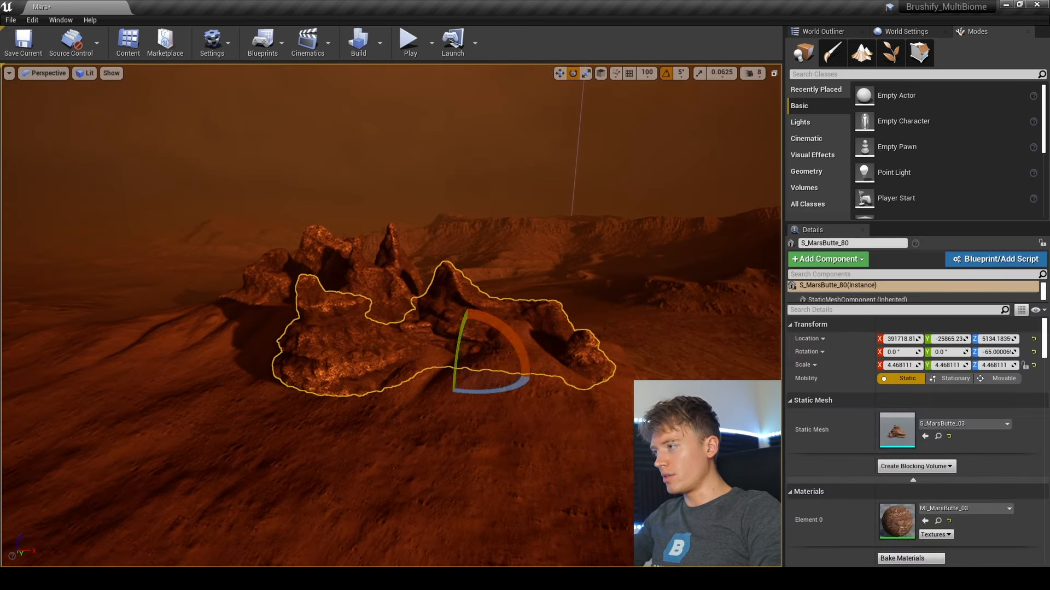
left_click_drag(498, 326, 461, 355)
key("w")
key("Escape")
- Shift the MarsButte_02 mesh slightly within the butte cluster
left_click(419, 340)
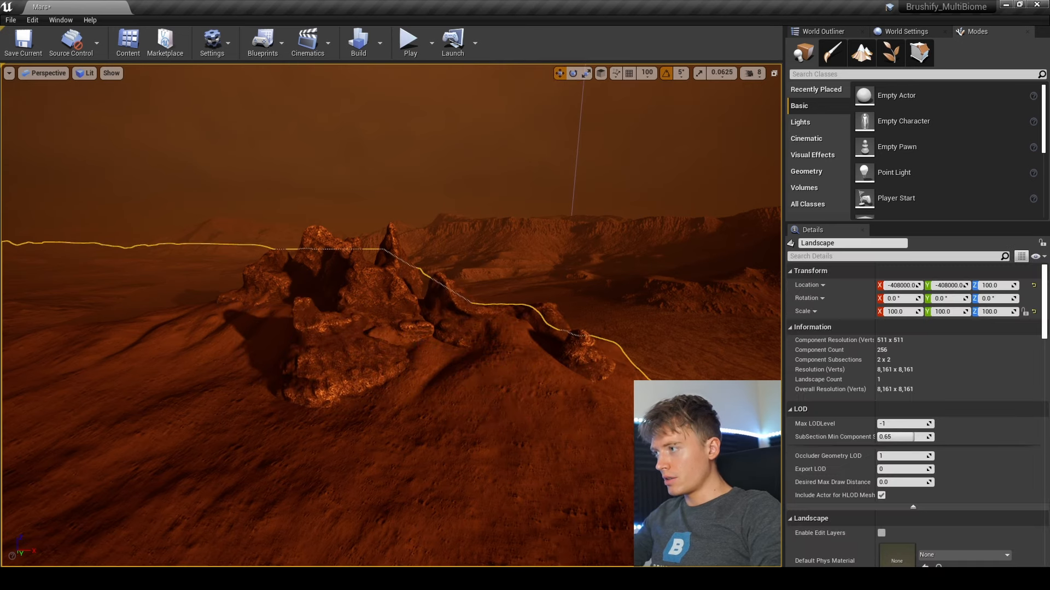
left_click(414, 333)
left_click_drag(394, 334, 396, 335)
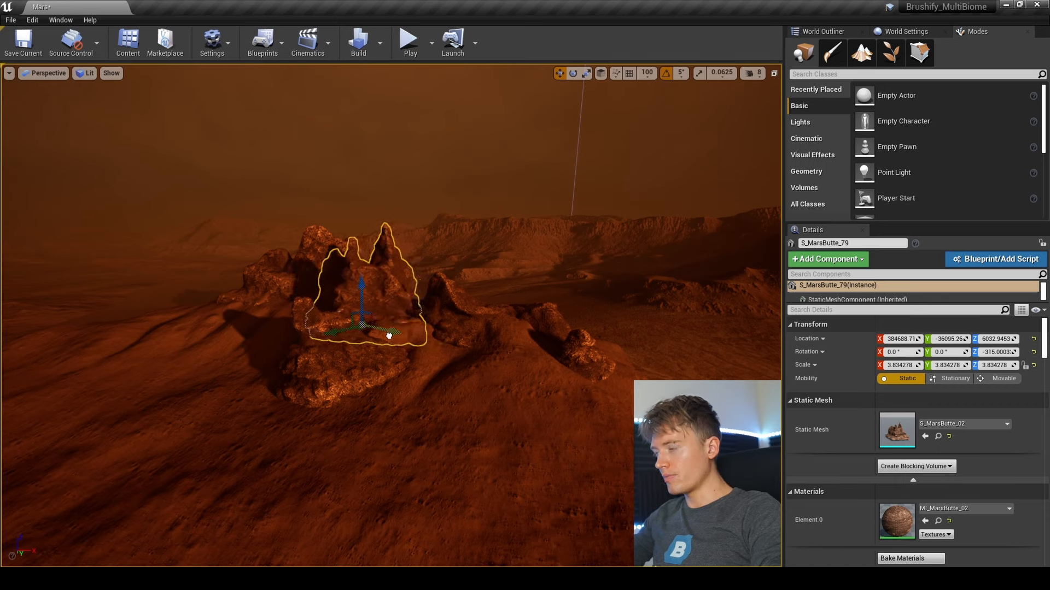
- Nudge the MarsButte_03 mesh into its final position on the ridge
left_click(459, 361)
key("Escape")
left_click(467, 363)
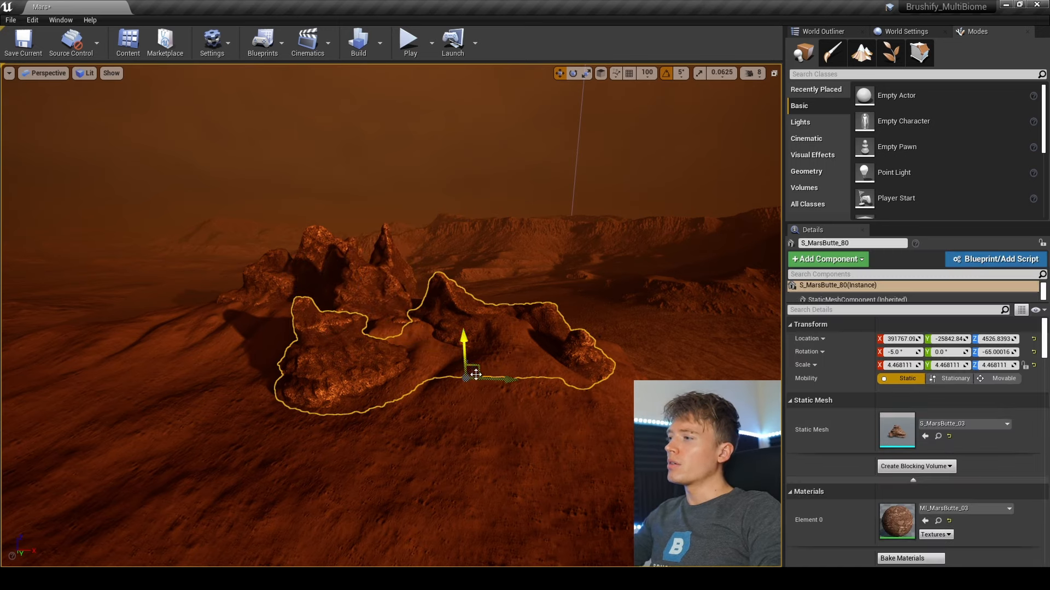
left_click_drag(475, 374, 476, 370)
key("Escape")
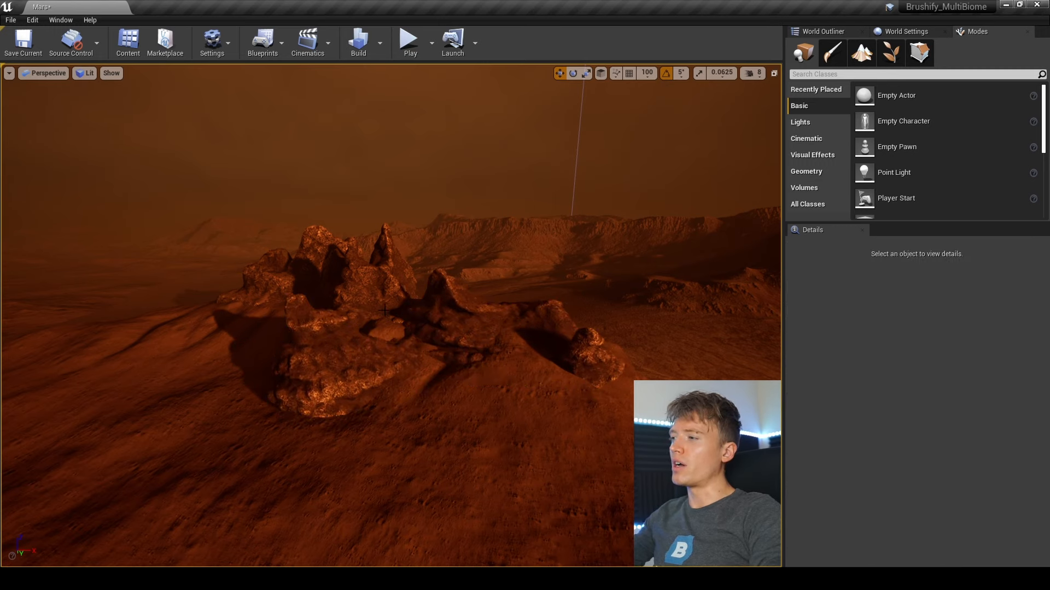
- Rotate the MarsButte_02 mesh to -300° around Z, reposition it and scale it up slightly within the cluster
left_click(365, 295)
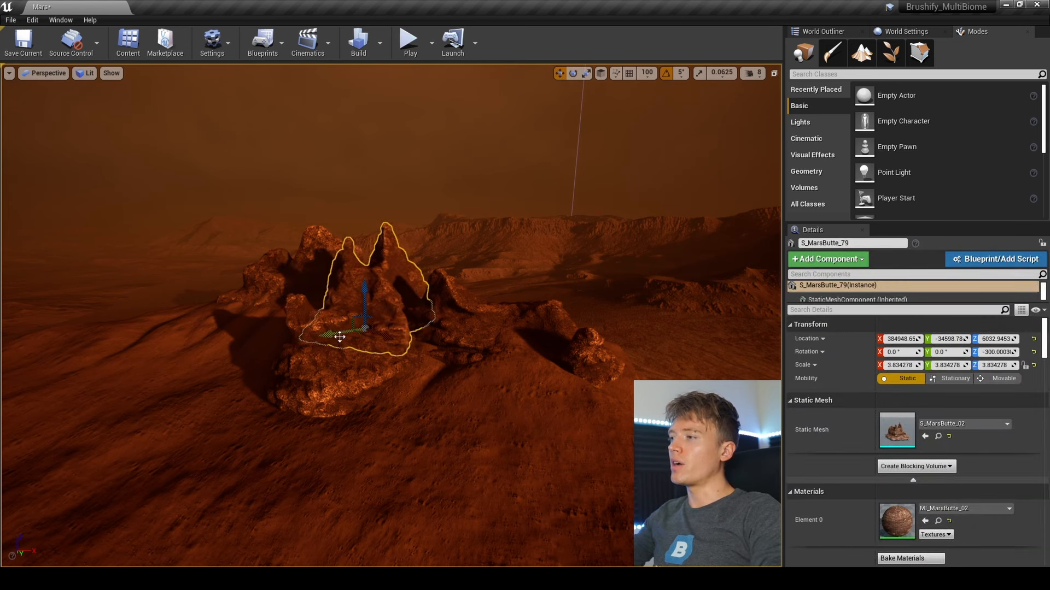
key("Escape")
key("a")
right_click_drag(338, 334, 331, 222)
key("a")
key("s")
key("g")
key("w")
key("s")
key("w")
left_click(332, 221)
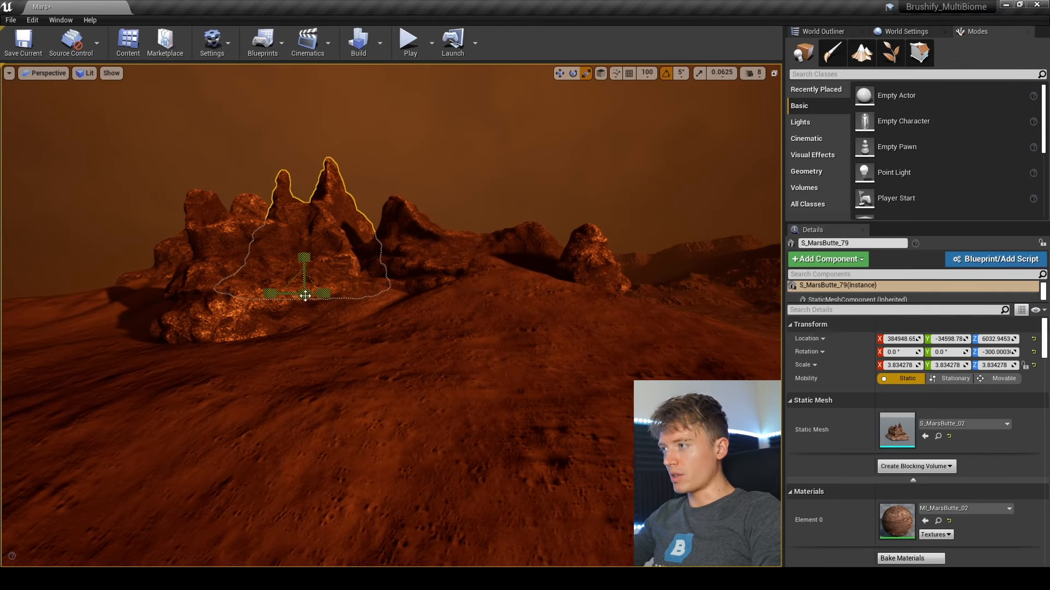
left_click_drag(305, 296, 315, 284)
key("Escape")
- Examine the butte formation from close to the ground and from the air
key("a")
right_click_drag(315, 284, 423, 292)
key("s")
key("w")
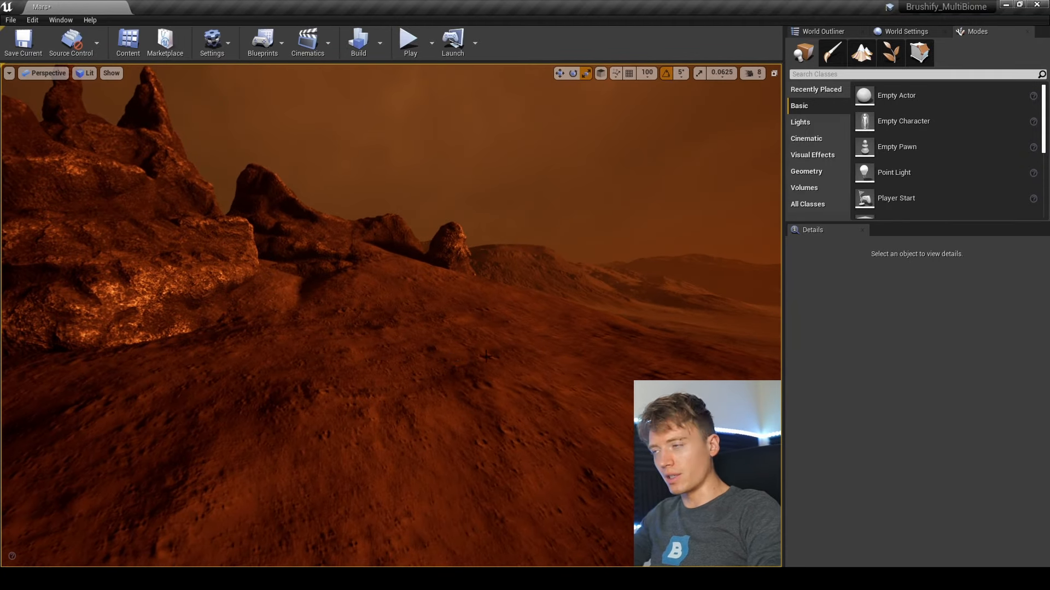
key("s")
right_click_drag(456, 403, 429, 413)
mouse_move(458, 376)
right_mouse_down()
mouse_move(456, 361)
mouse_move(457, 376)
right_mouse_up()
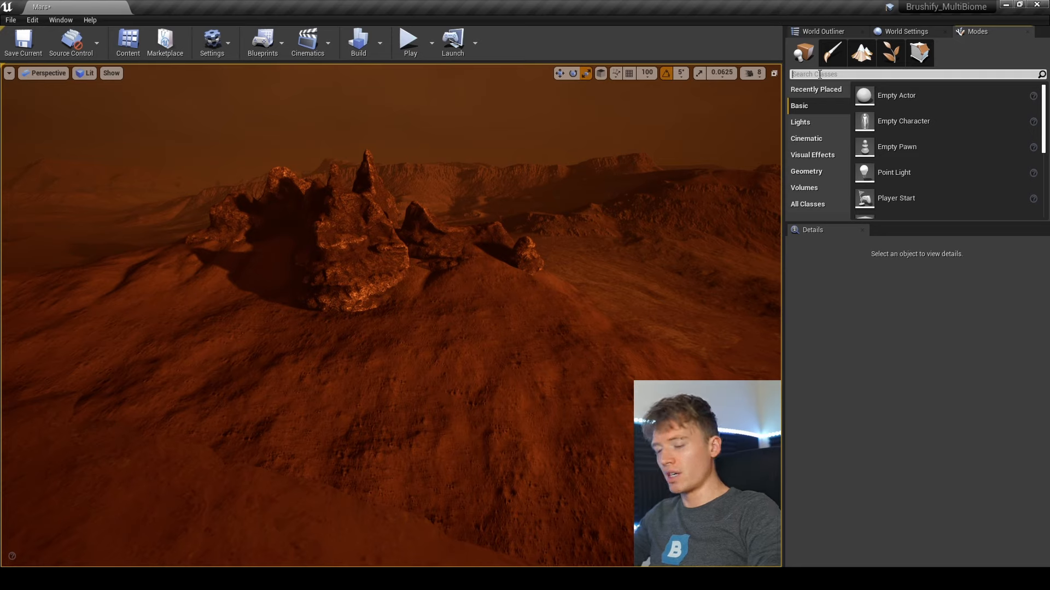
- Place a Procedural Foliage Volume over the slope before the buttes, scaled to about 70 and rotated to 30° around Z
type("procedural")
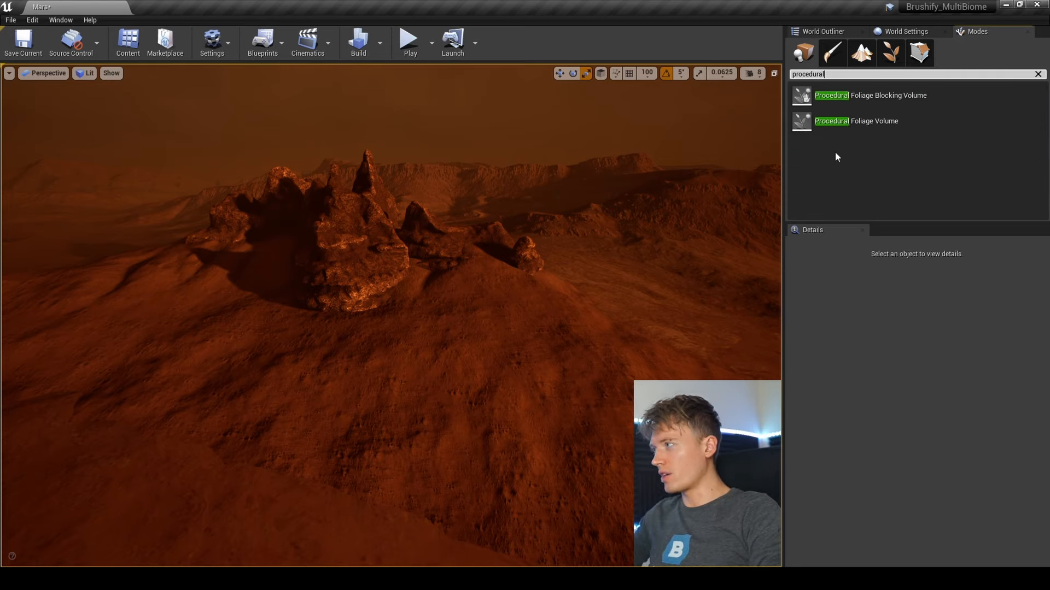
left_click_drag(848, 126, 686, 207)
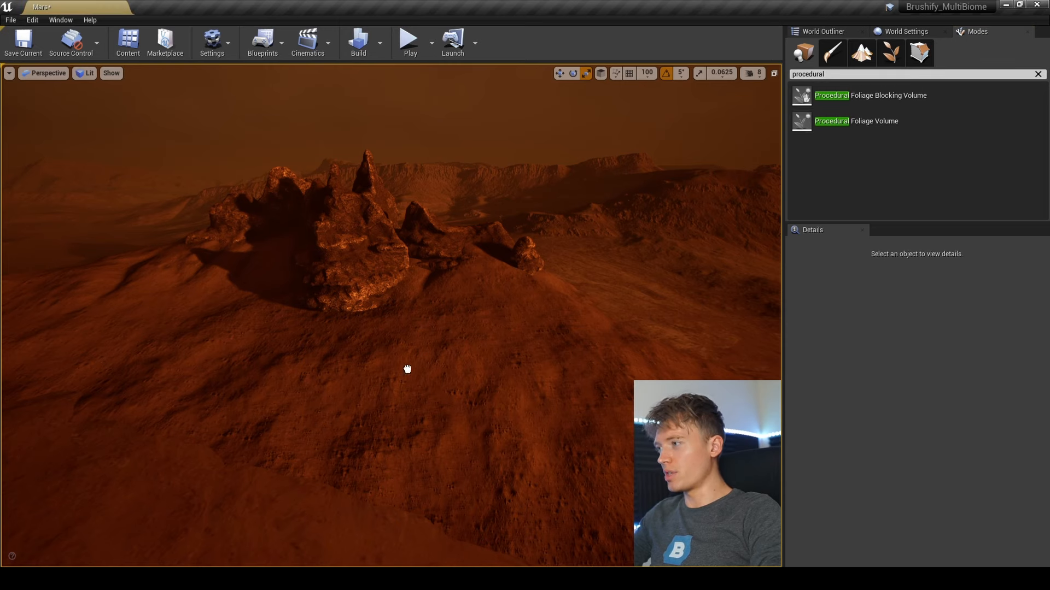
left_click_drag(407, 369, 395, 372)
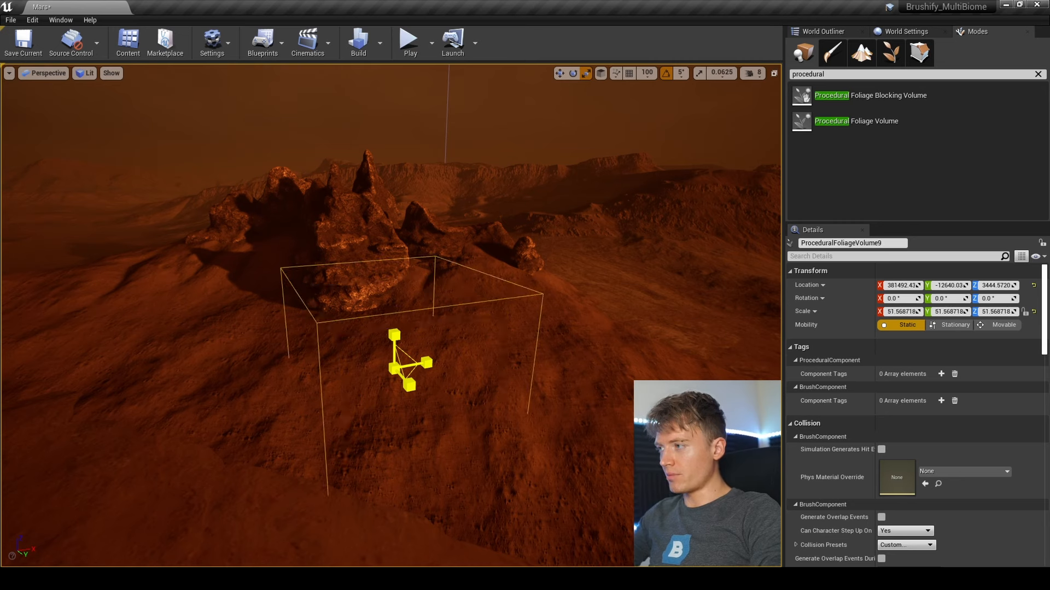
key("e")
left_click_drag(382, 392, 396, 394)
key("w")
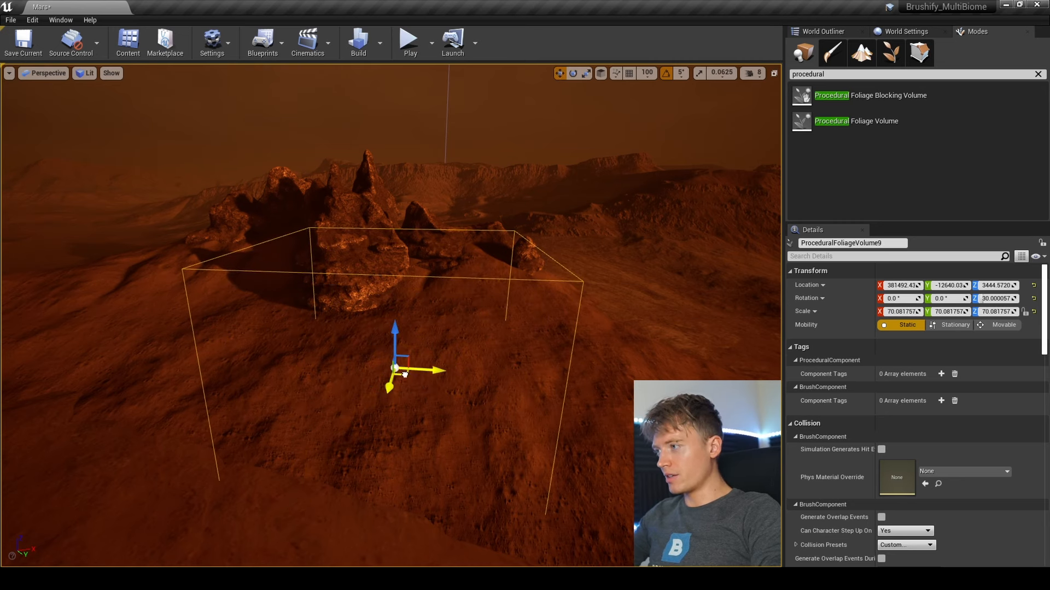
left_click_drag(405, 375, 419, 335)
- Locate the volume's Foliage Spawner setting under Procedural Foliage and bring up the Content Browser
scroll(859, 369, "down", 5)
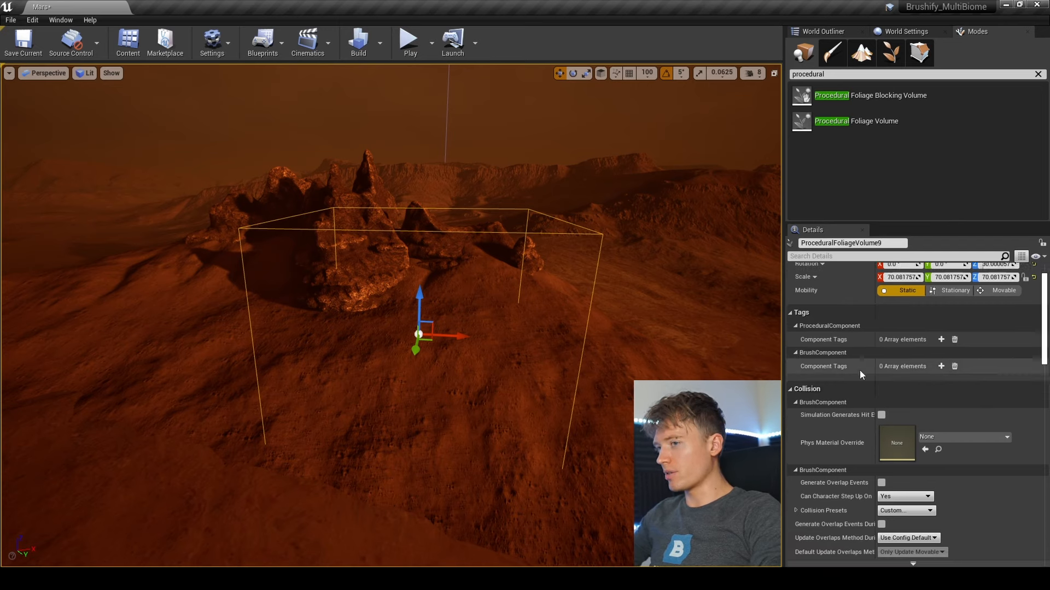
scroll(869, 386, "up", 3)
scroll(871, 385, "up", 1)
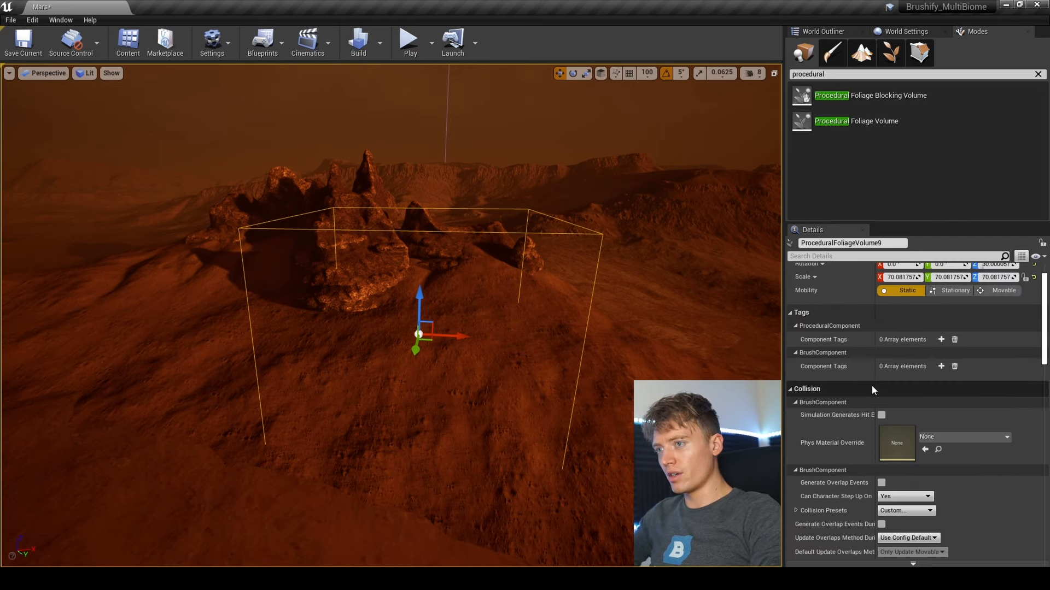
scroll(872, 386, "down", 2)
scroll(871, 386, "up", 2)
scroll(871, 394, "down", 4)
scroll(870, 395, "down", 8)
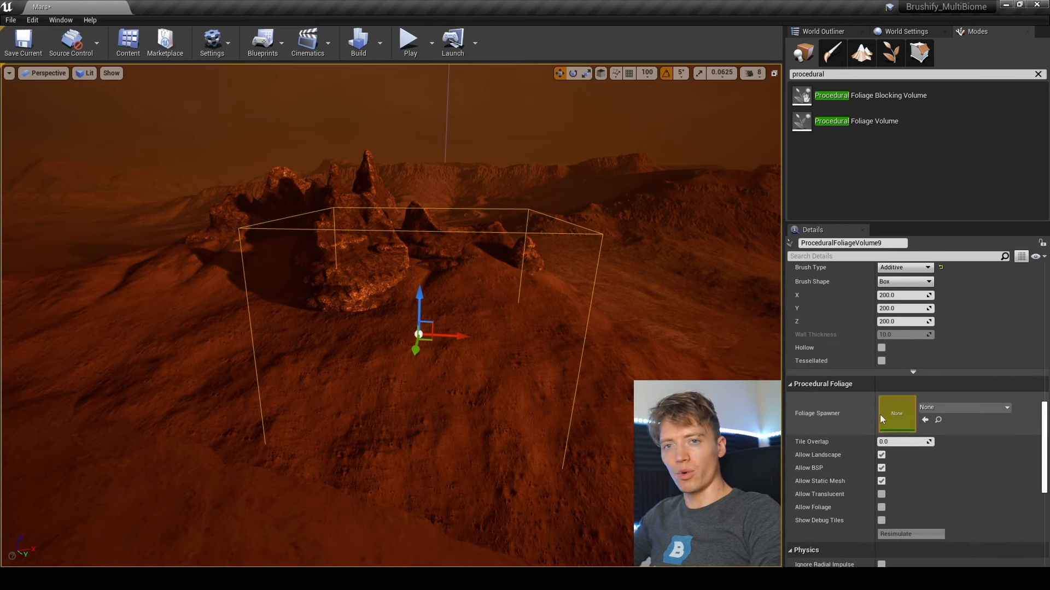
left_click(938, 420)
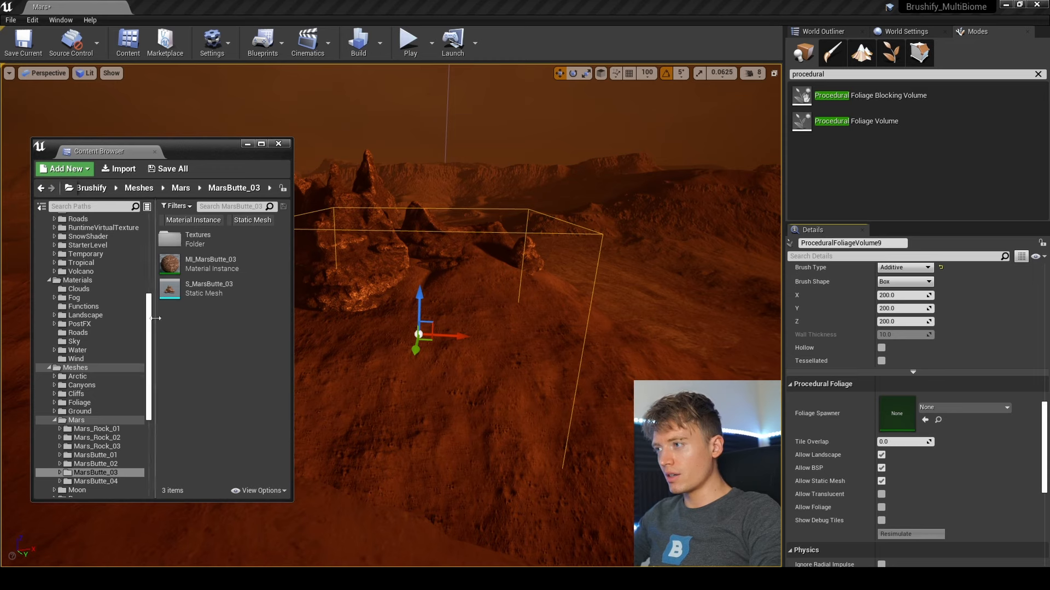
- Open the Brushify > Procedural > Mars folder containing the Mars foliage spawners
scroll(146, 385, "down", 6)
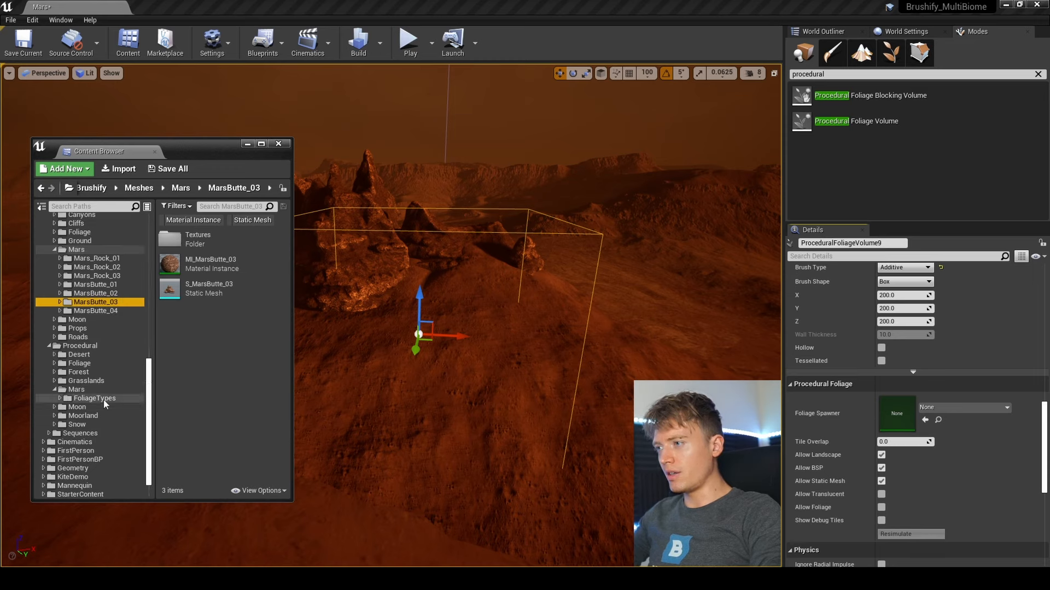
left_click(80, 346)
scroll(151, 370, "up", 1)
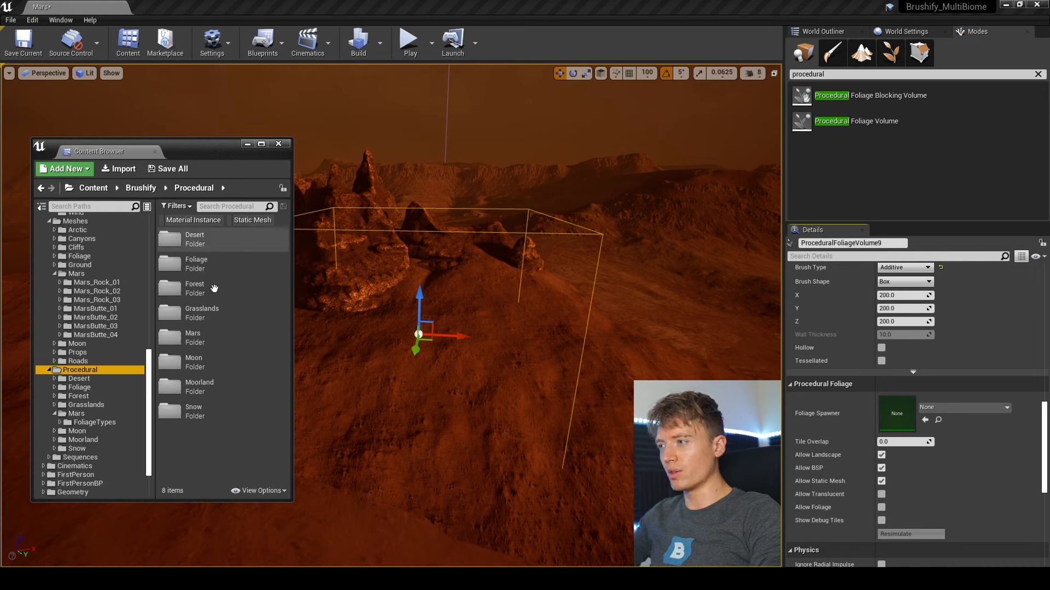
double_click(209, 339)
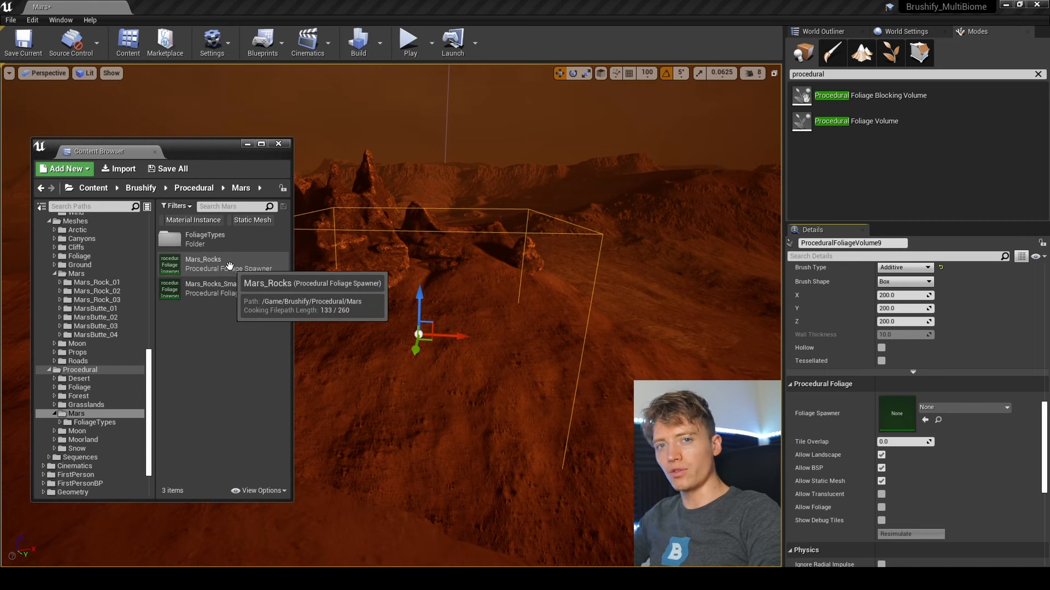
- Assign Mars_Rocks as the volume's foliage spawner and resimulate it
right_click_drag(382, 306, 511, 230)
key("e")
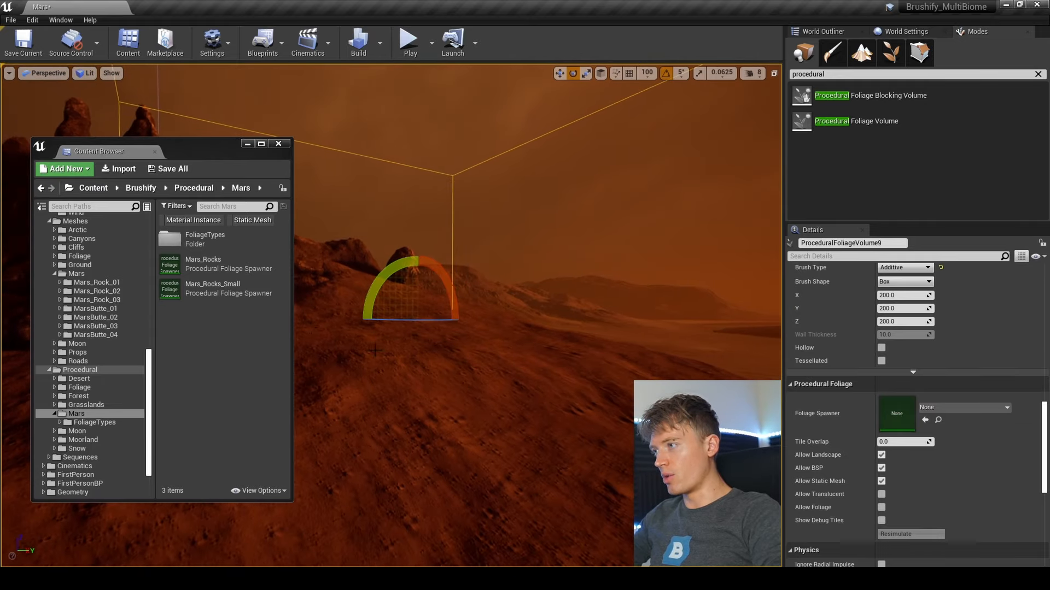
left_click_drag(208, 265, 902, 413)
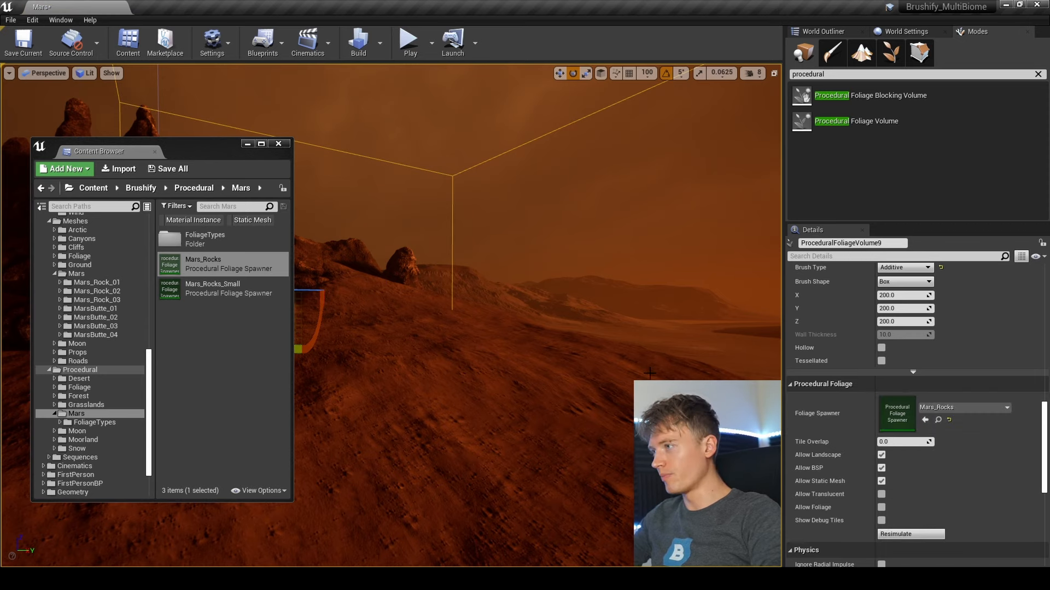
left_click(903, 535)
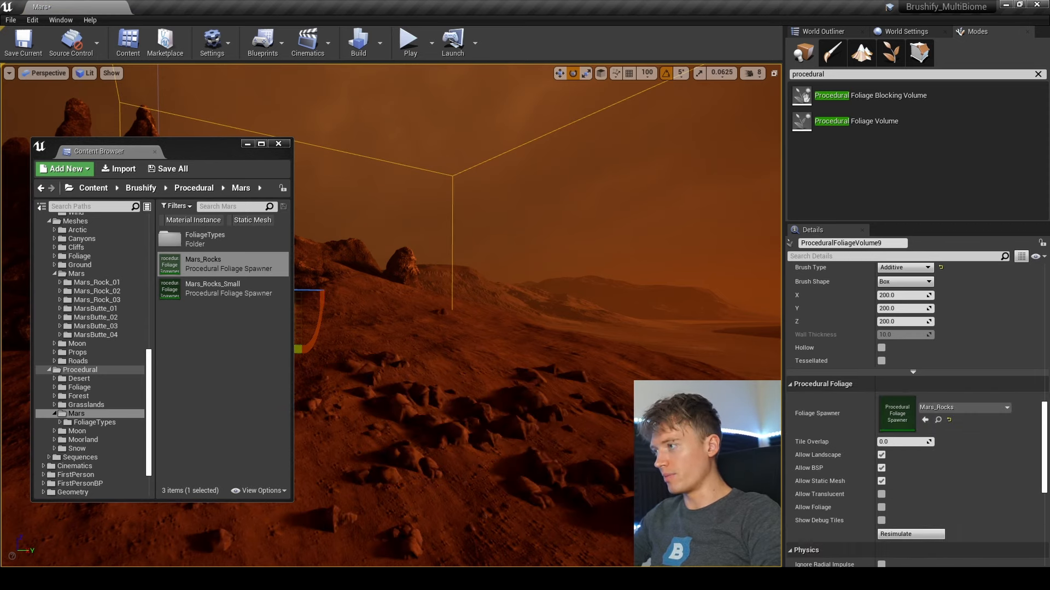
- Minimize the Content Browser and examine the scattered rocks on the slope
right_click_drag(547, 328, 350, 314)
right_click_drag(588, 421, 631, 446)
left_click(248, 143)
right_click_drag(383, 246, 432, 211)
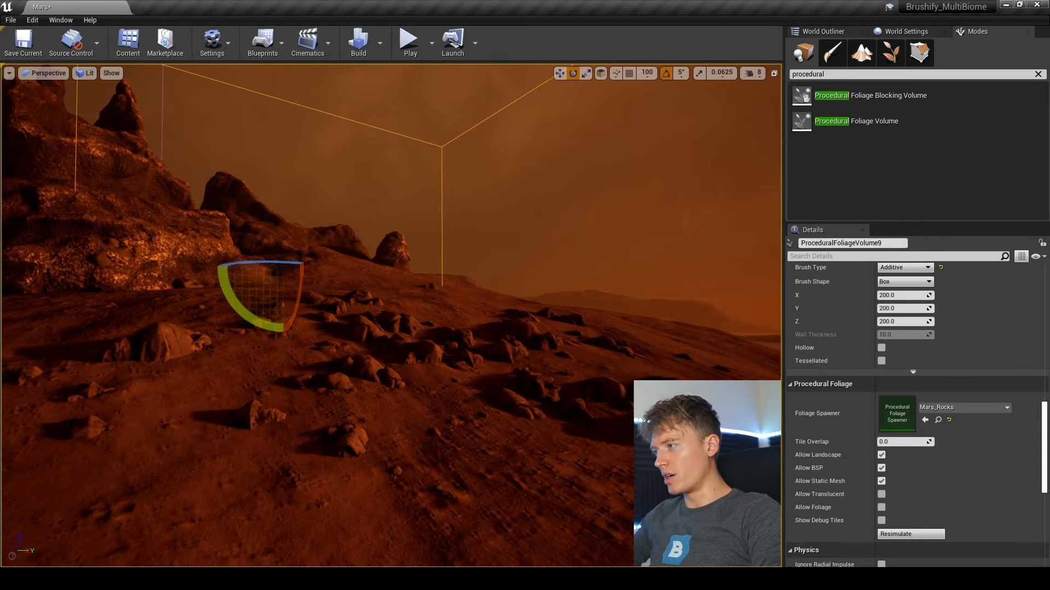
- Locate the assigned spawner in the Content Browser, open its neighbouring FoliageTypes folder and select FT_MarsRock_01
left_click(939, 420)
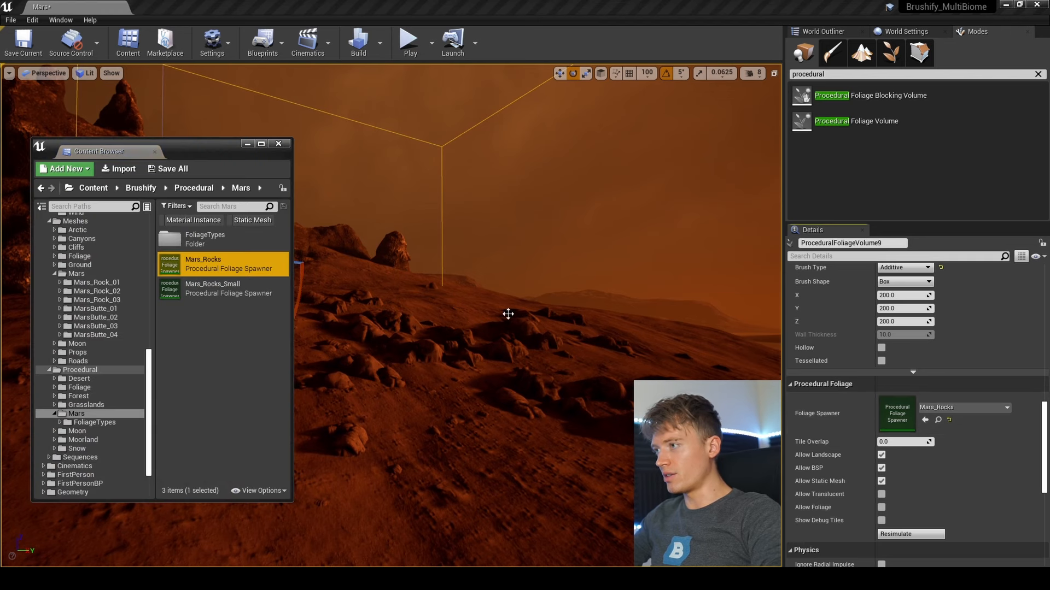
double_click(197, 236)
left_click(225, 263)
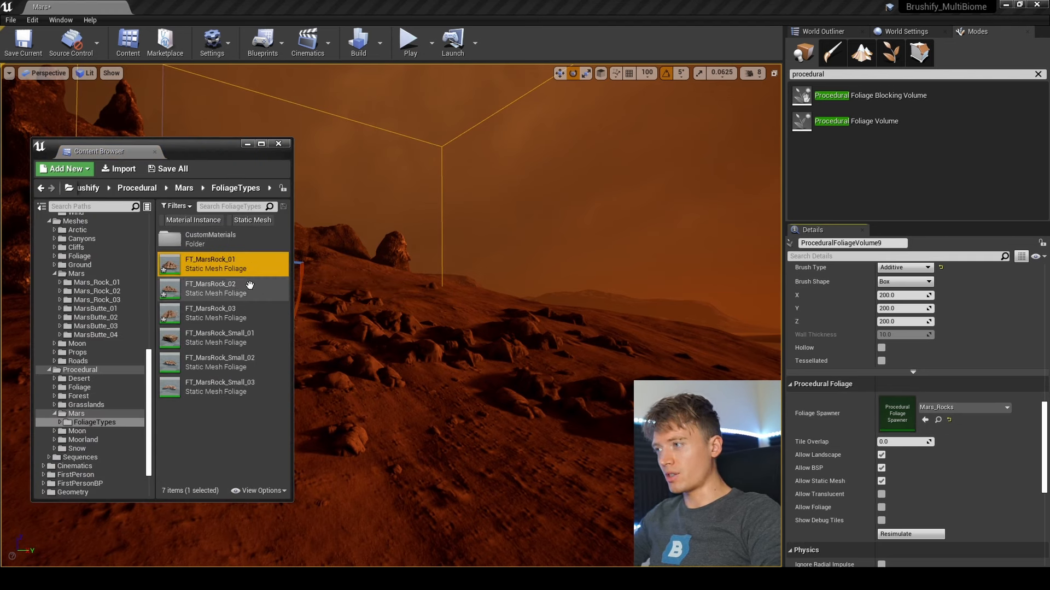
- Open FT_MarsRock_01, FT_MarsRock_02 and FT_MarsRock_03 together for shared editing and bring up their Placement settings
left_click(236, 313, "shift")
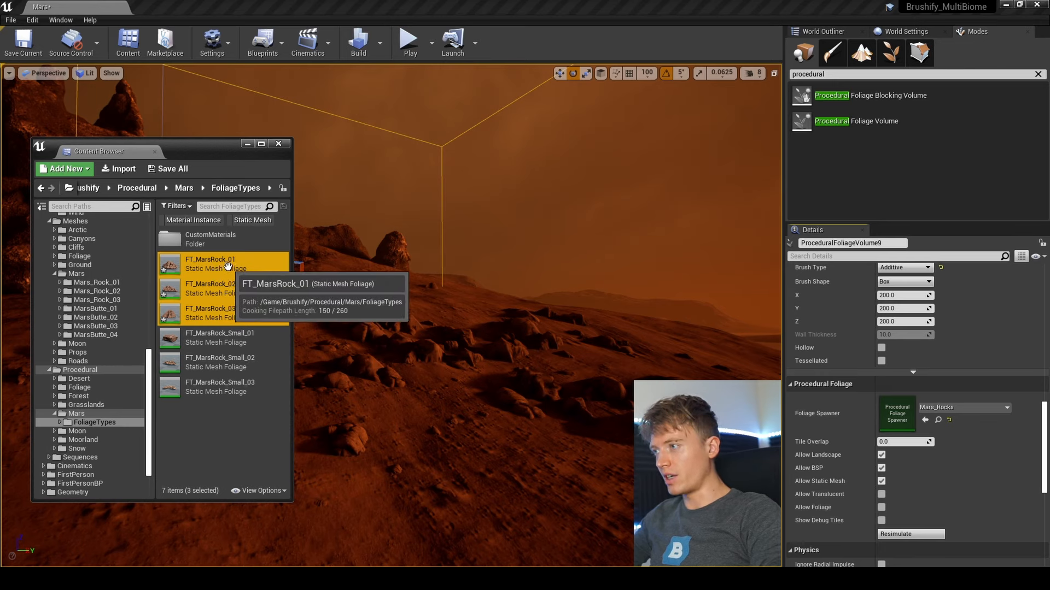
right_click(228, 268)
left_click(259, 283)
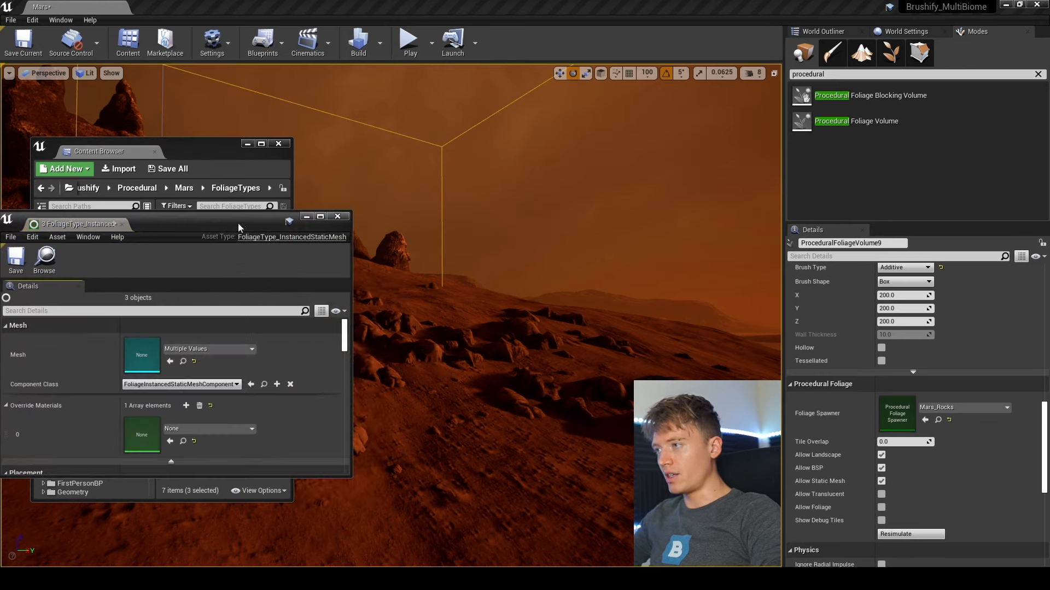
left_click_drag(238, 221, 272, 137)
scroll(285, 300, "down", 10)
scroll(267, 308, "up", 6)
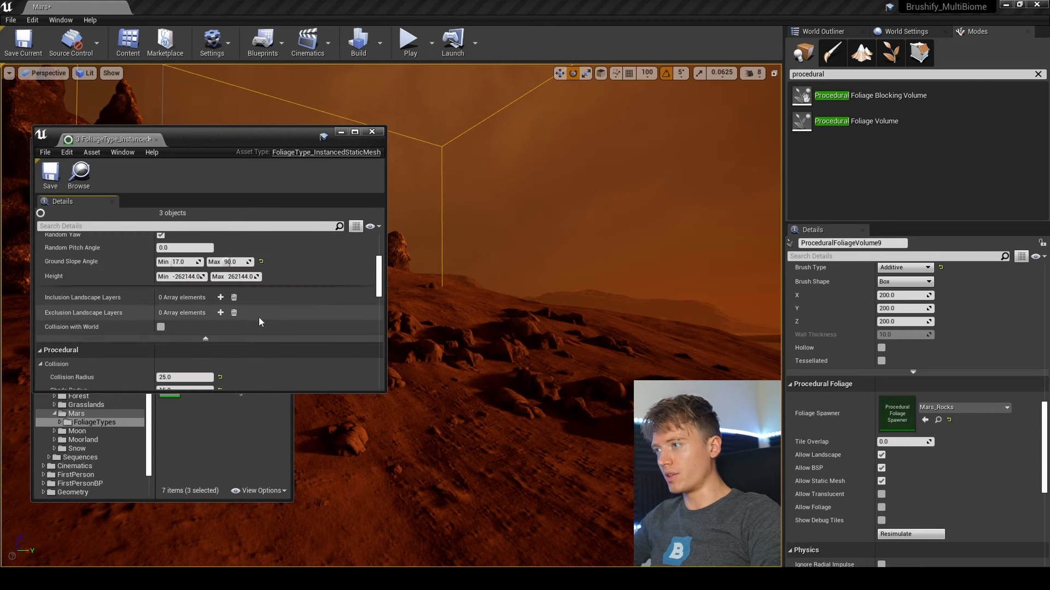
scroll(258, 317, "up", 3)
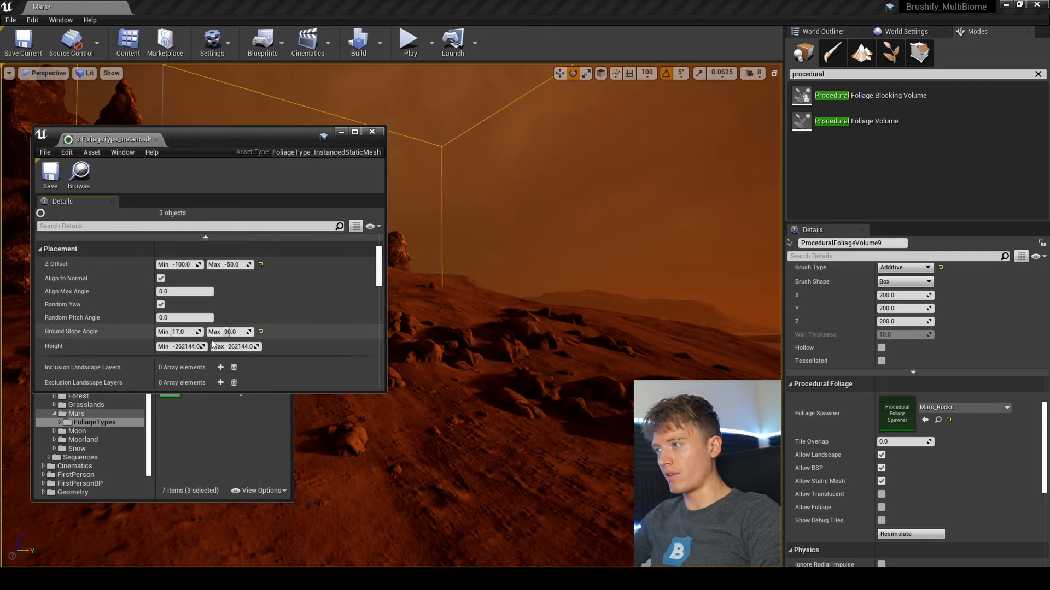
- Try minimum ground slope angles of 0 and 15 for the three rock types, resimulating the foliage volume
left_click(181, 333)
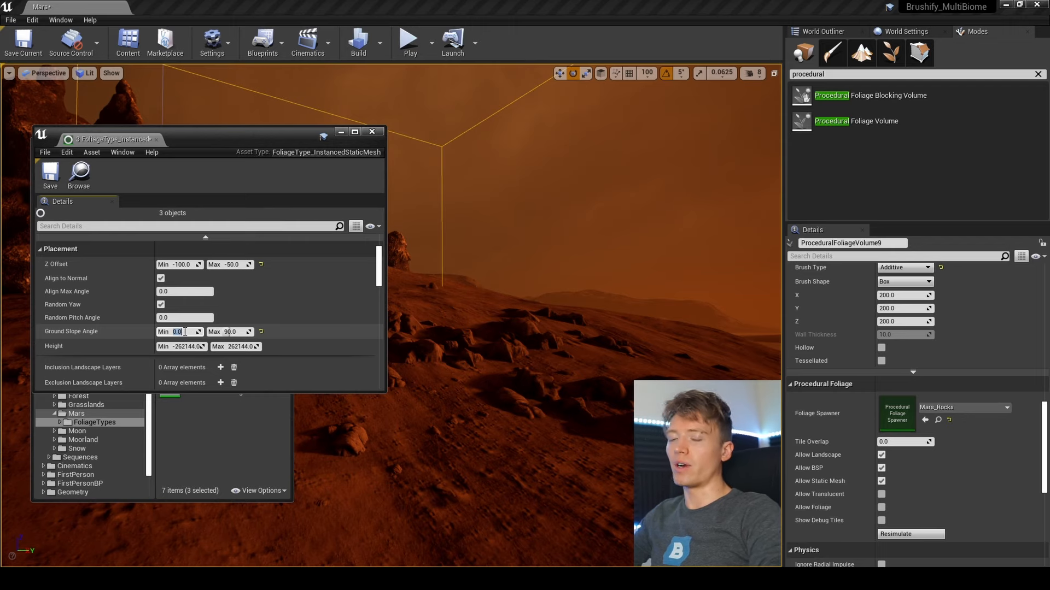
left_click(882, 537)
right_click_drag(547, 307, 602, 306)
left_click(181, 332)
type("15")
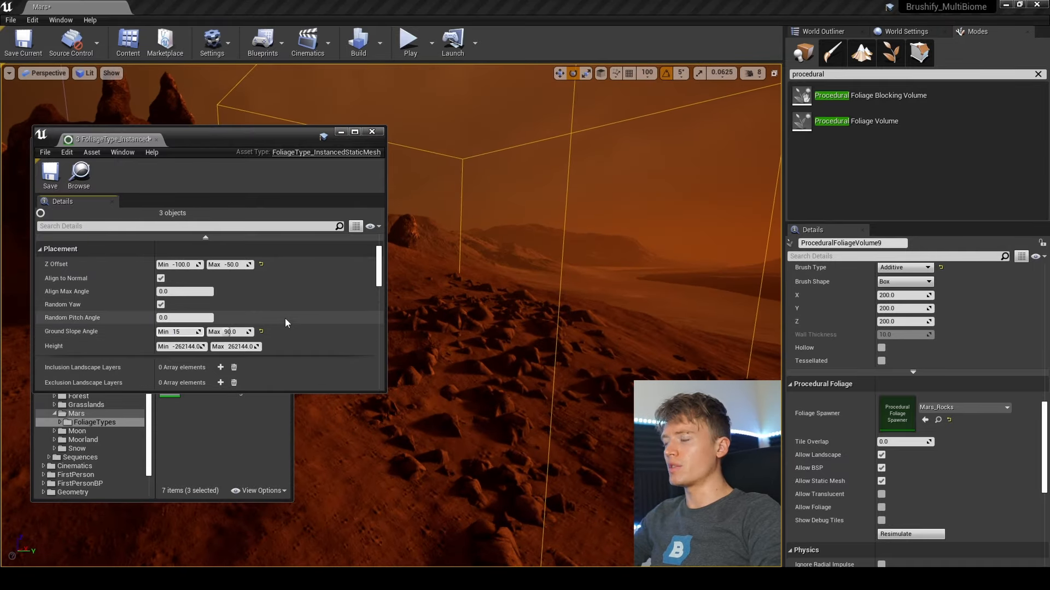
key("Return")
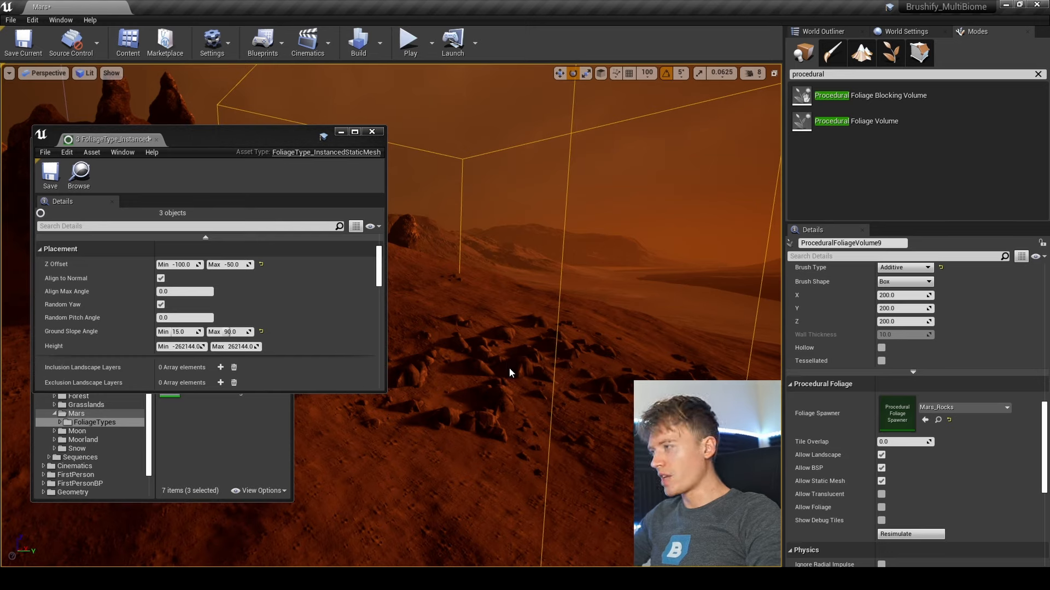
- Set the three rock types' minimum ground slope angle to 10 and resimulate the foliage volume
left_click_drag(379, 275, 379, 306)
left_click(194, 283)
left_click(168, 283)
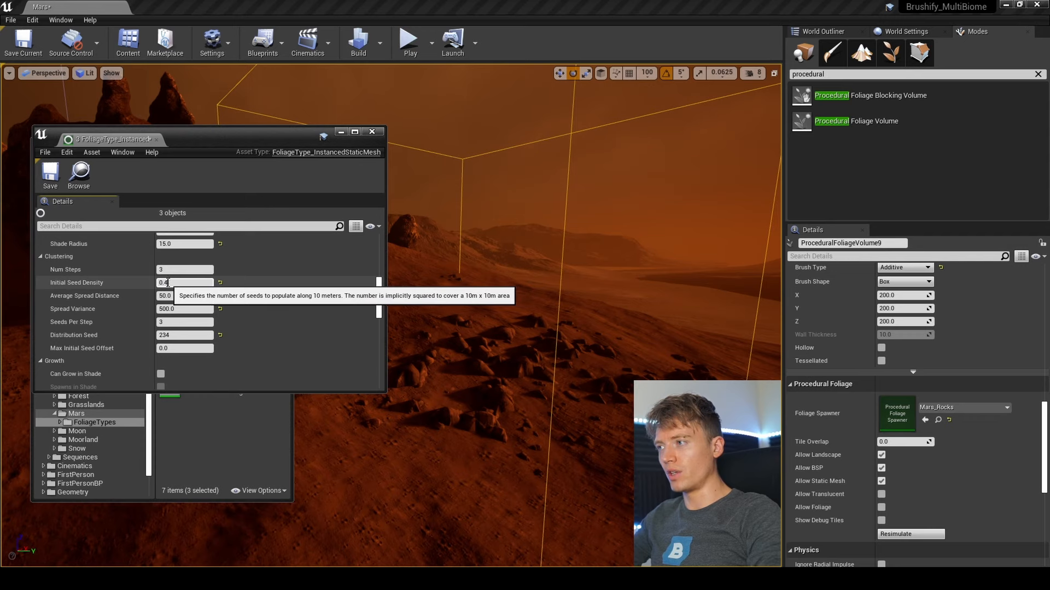
scroll(263, 313, "up", 5)
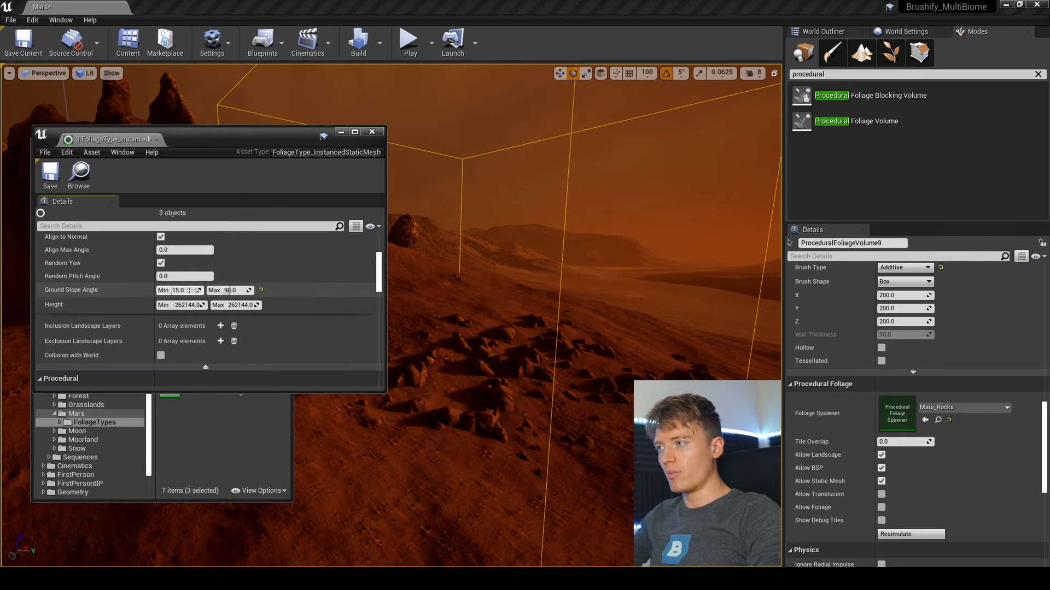
type("10")
key("Return")
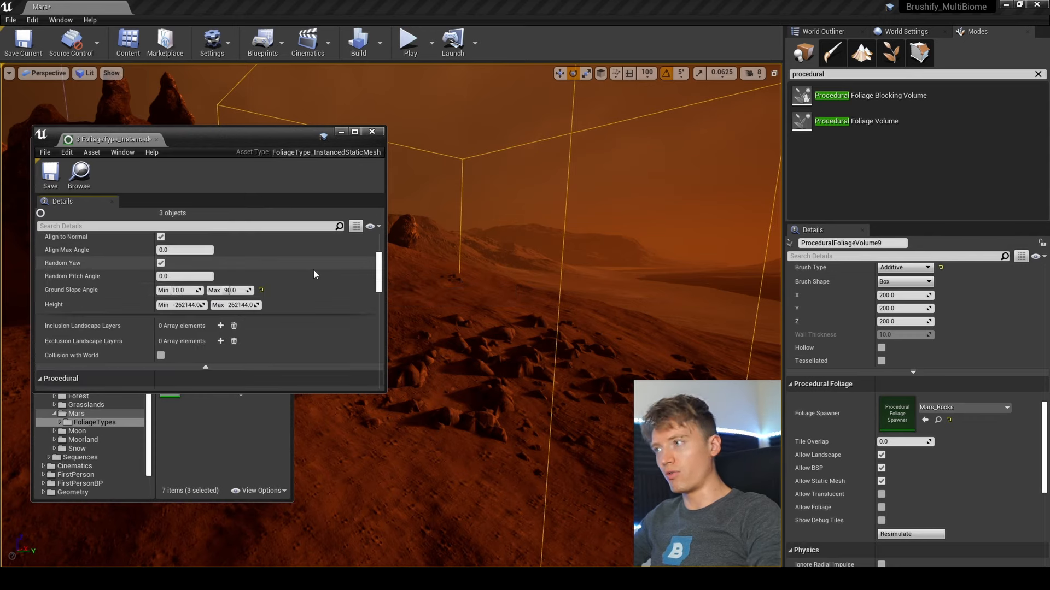
left_click(911, 534)
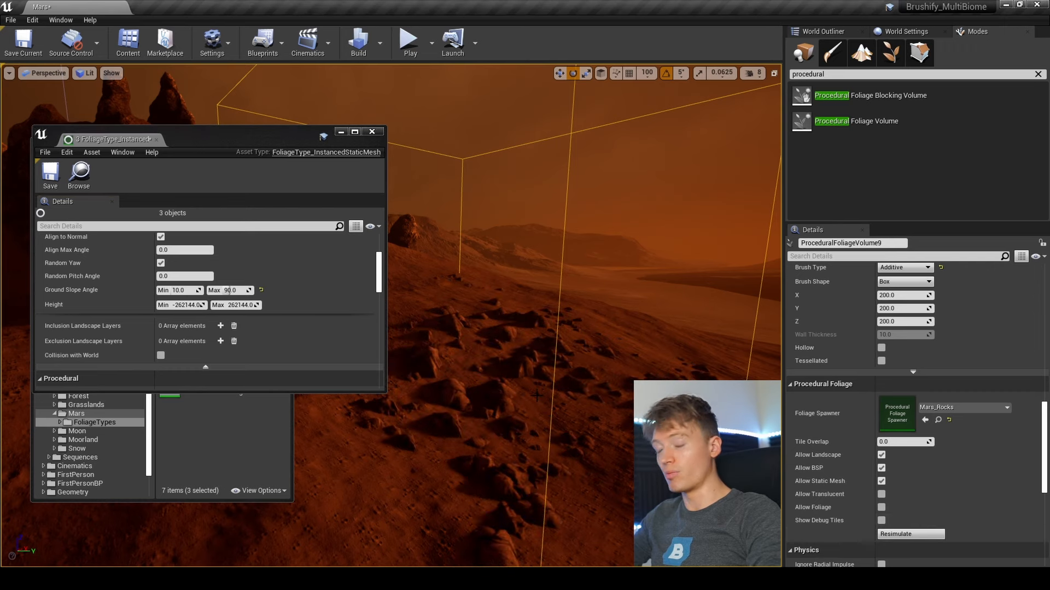
- Set the three rock types' initial seed density to 0.2 and resimulate the foliage volume
right_click_drag(515, 389, 538, 426)
scroll(242, 321, "down", 5)
left_click(170, 353)
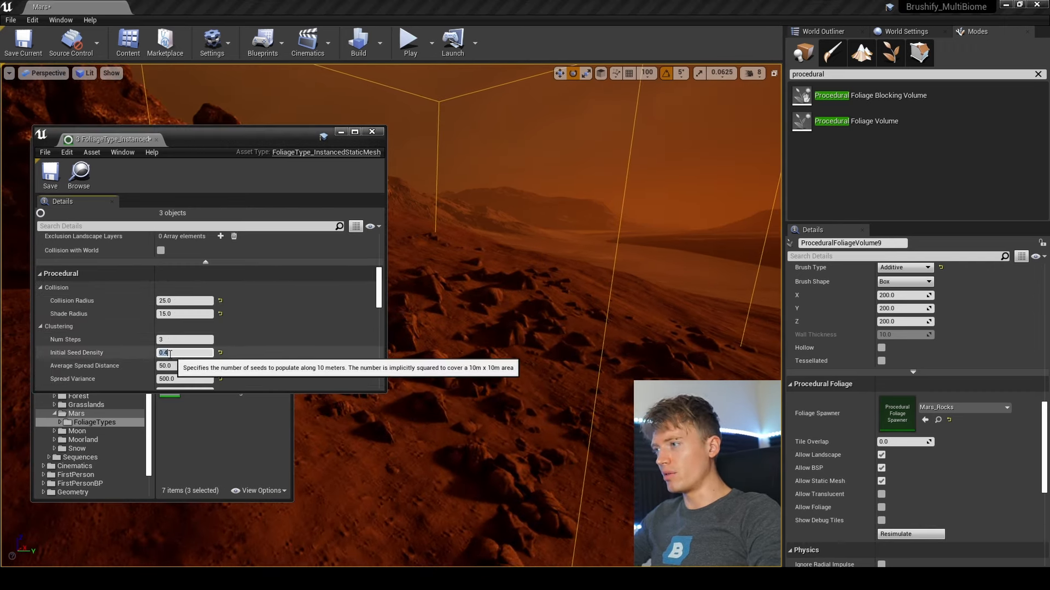
type("0.2")
key("Return")
left_click(911, 535)
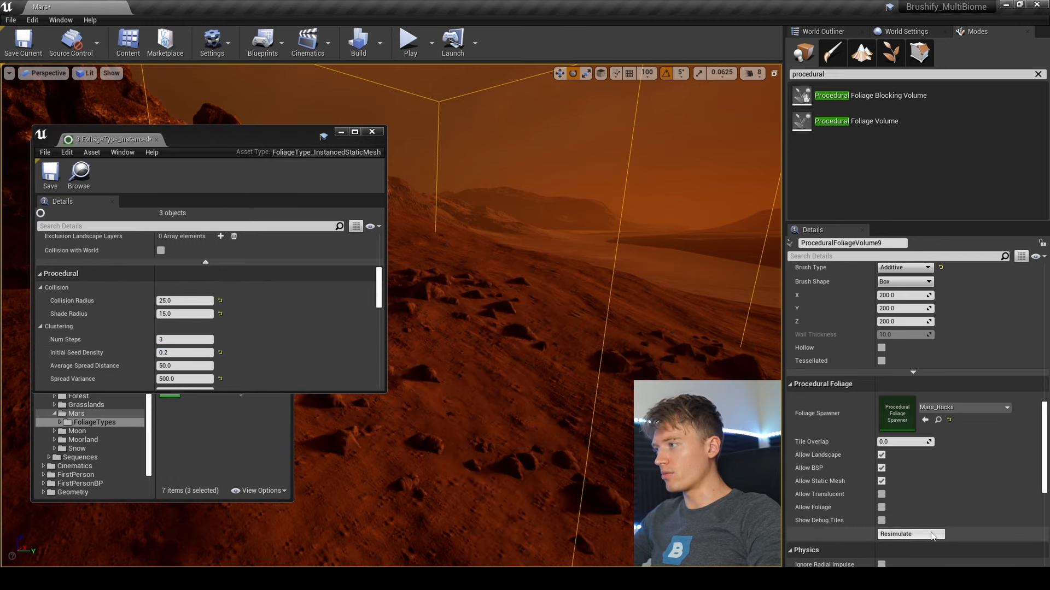
- Minimize the foliage type editor and Content Browser, and duplicate the procedural foliage volume slightly upward
left_click(341, 132)
right_click_drag(440, 298, 470, 284)
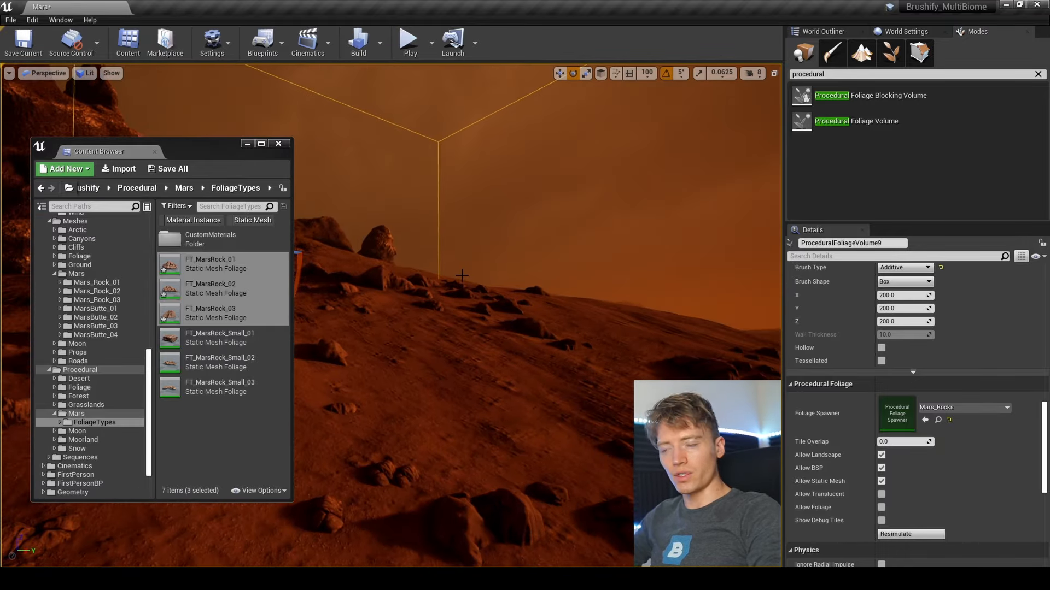
left_click(247, 143)
right_click_drag(248, 148, 281, 115)
key("w")
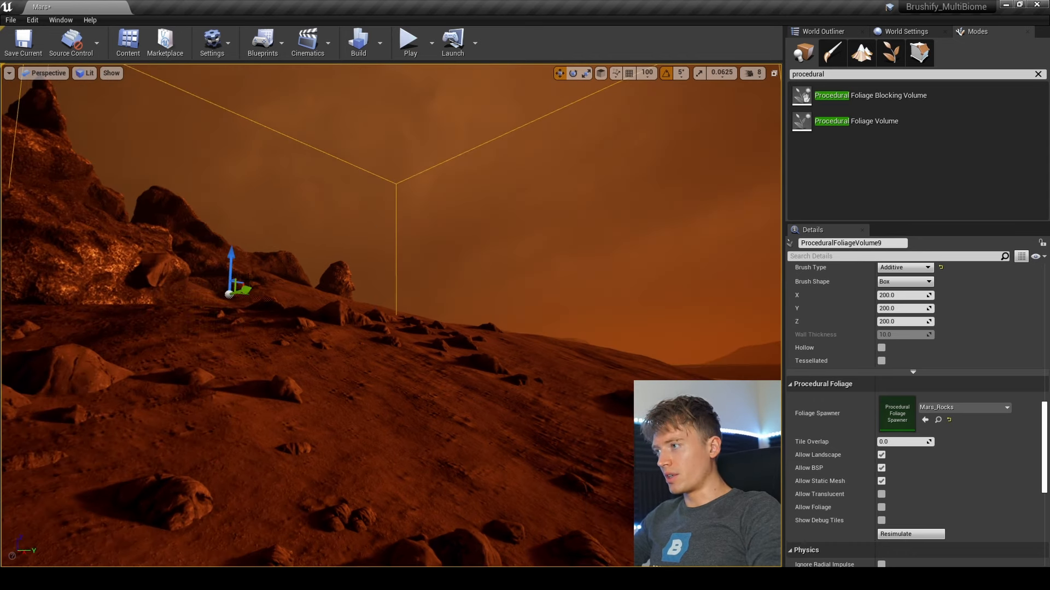
left_click_drag(231, 255, 231, 143, "alt")
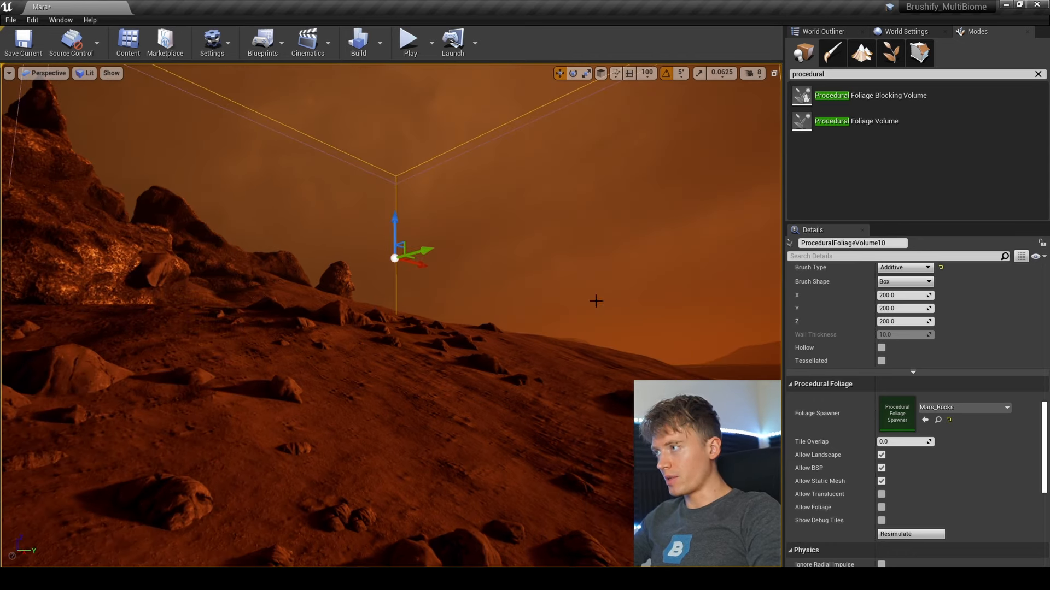
- Assign Mars_Rocks_Small as the duplicated volume's foliage spawner and resimulate it
left_click(925, 421)
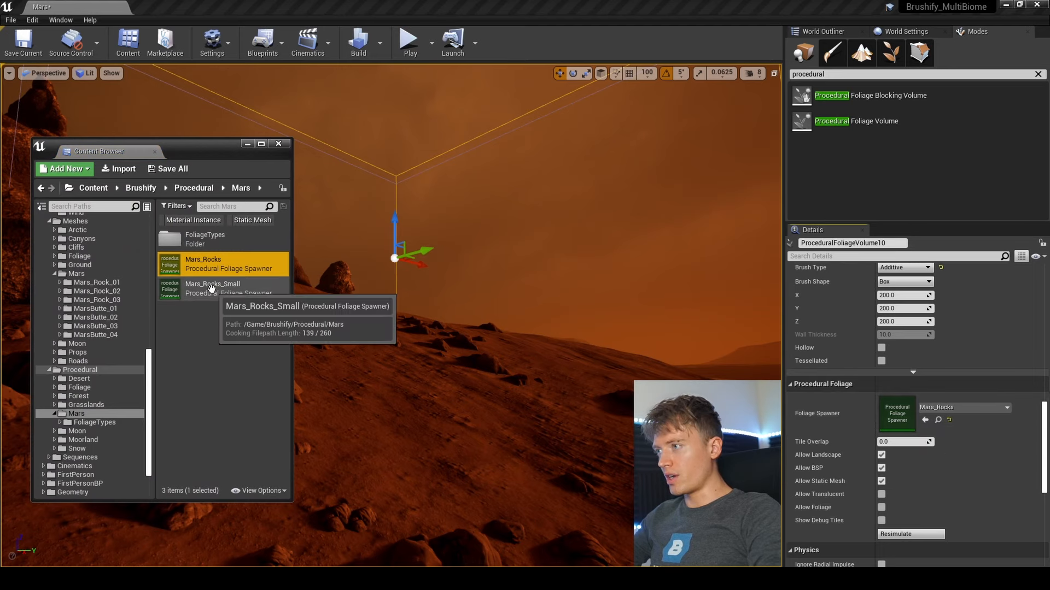
left_click_drag(212, 287, 856, 421)
left_click(248, 143)
right_click_drag(246, 147, 311, 205)
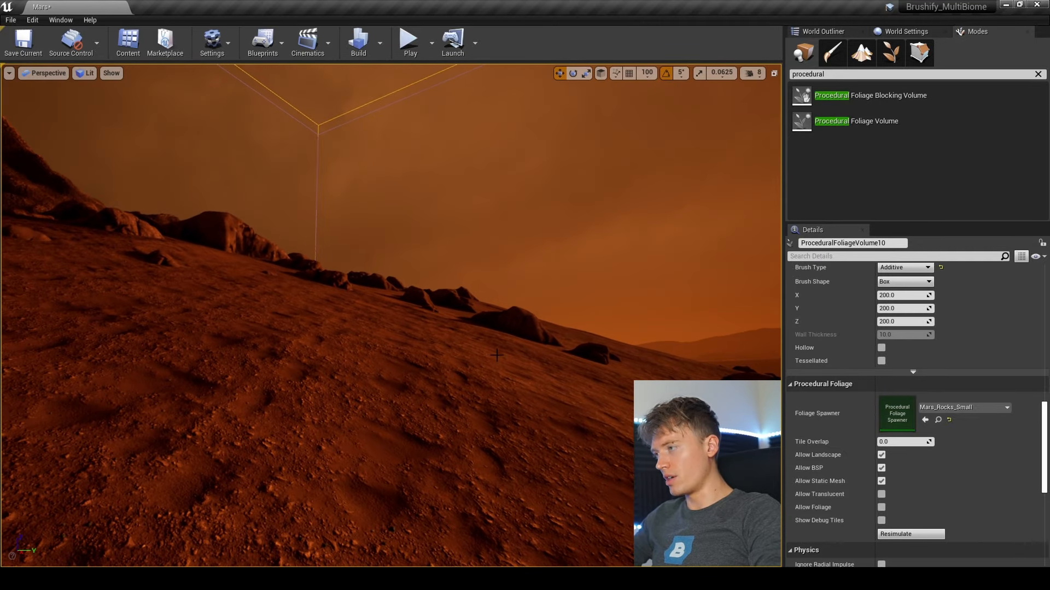
left_click(909, 534)
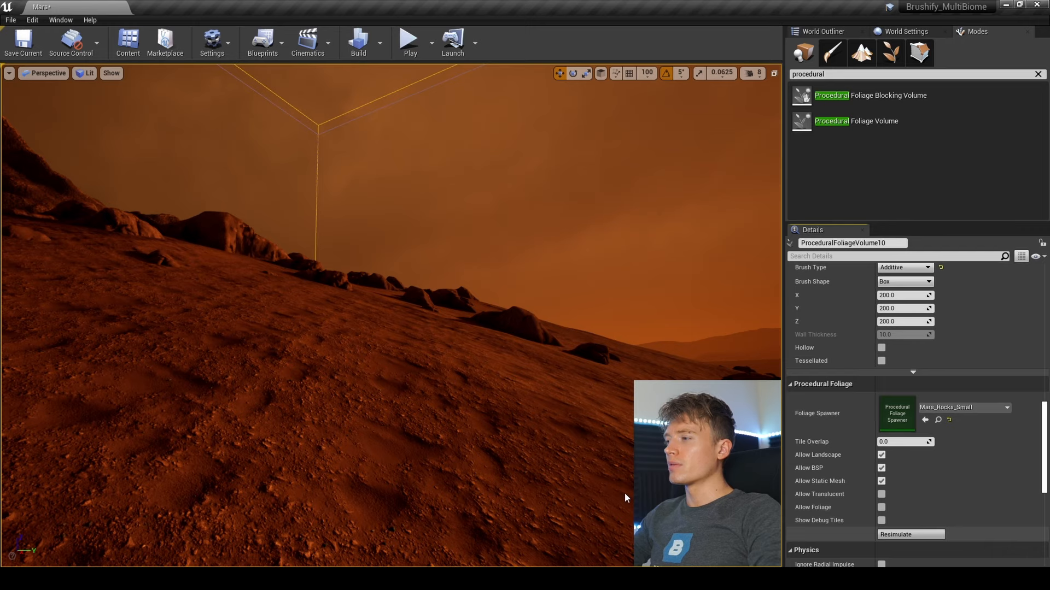
- Examine the small rocks on the slope by briefly selecting the instanced foliage, and clear the selection
right_click_drag(391, 316, 353, 313)
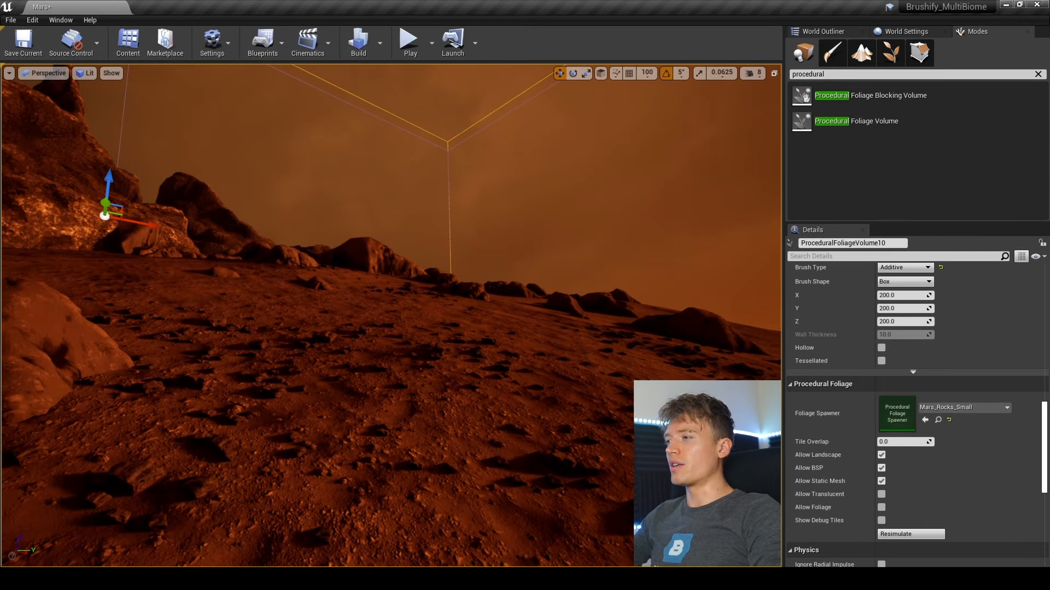
left_click(263, 326)
left_click(263, 327)
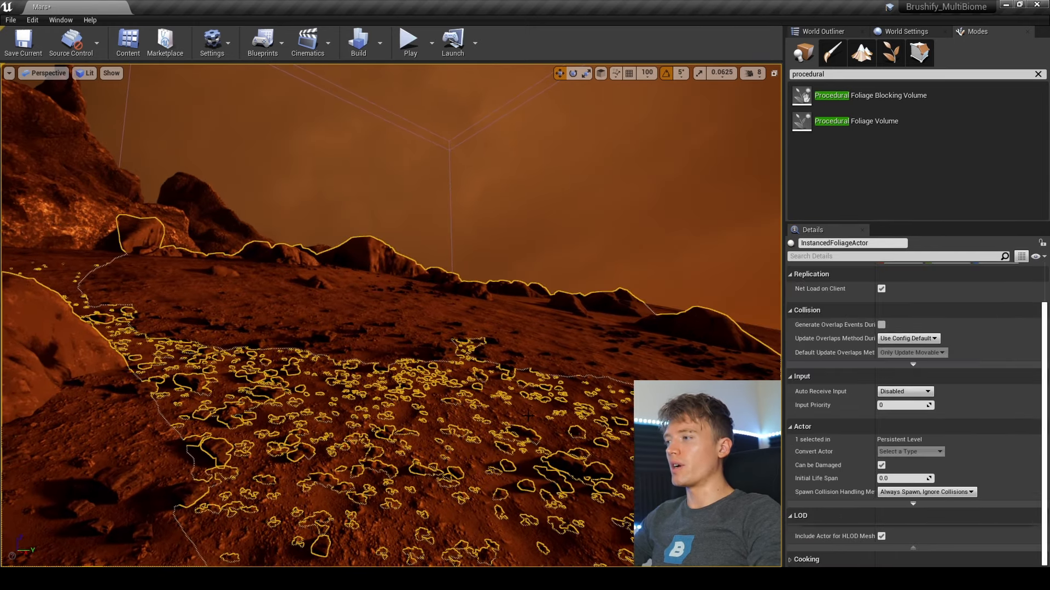
right_click_drag(528, 416, 454, 383)
key("Escape")
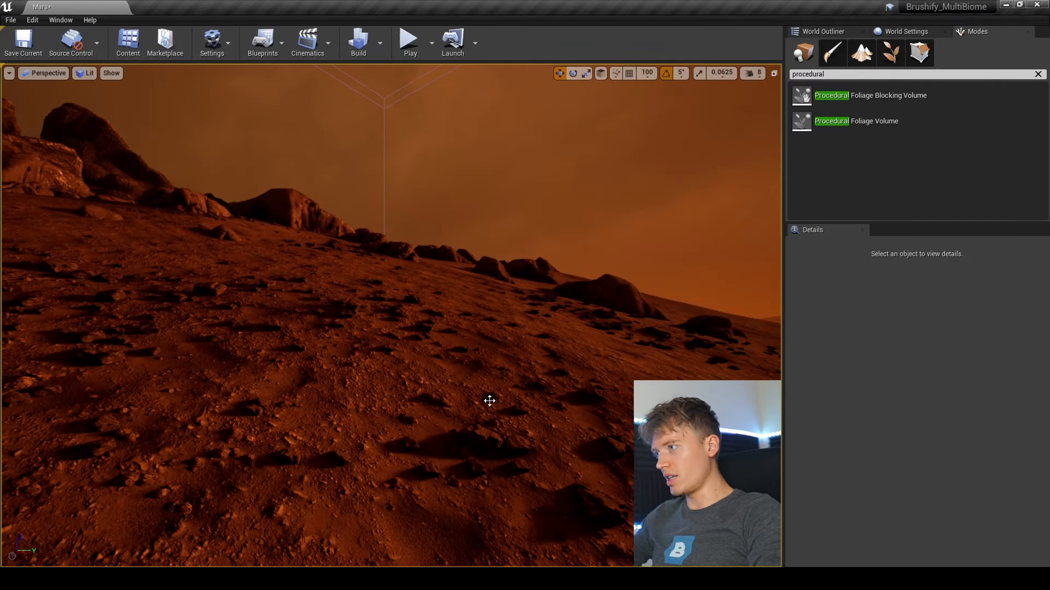
- Inspect the scattered rocks in the mesh LOD coloration view and return the viewport to Lit
left_click(87, 73)
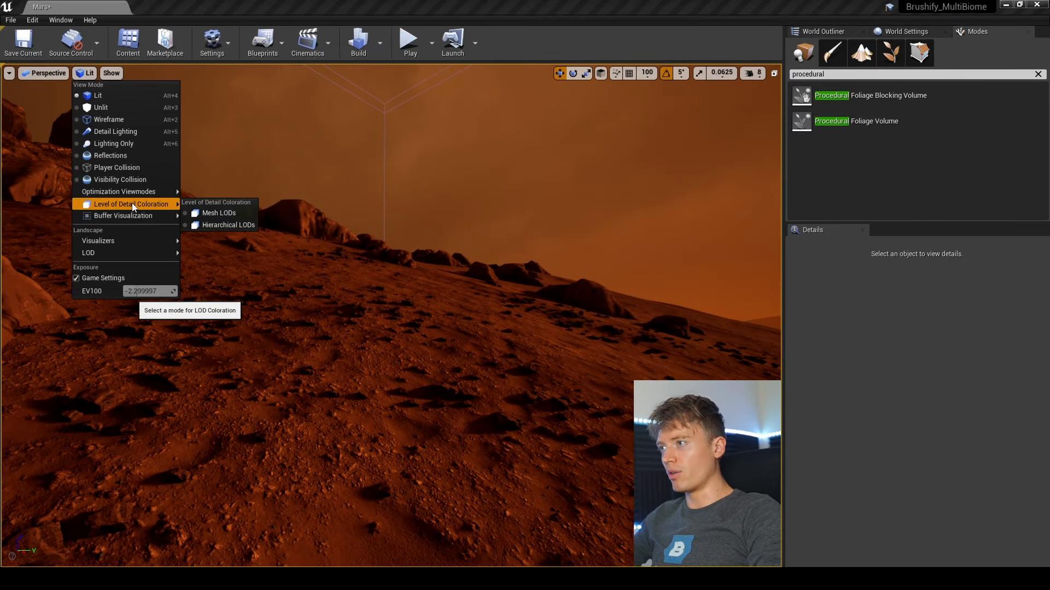
mouse_move(132, 204)
left_click(195, 204)
right_click_drag(196, 205, 28, 333)
key("w")
key("w")
key("s")
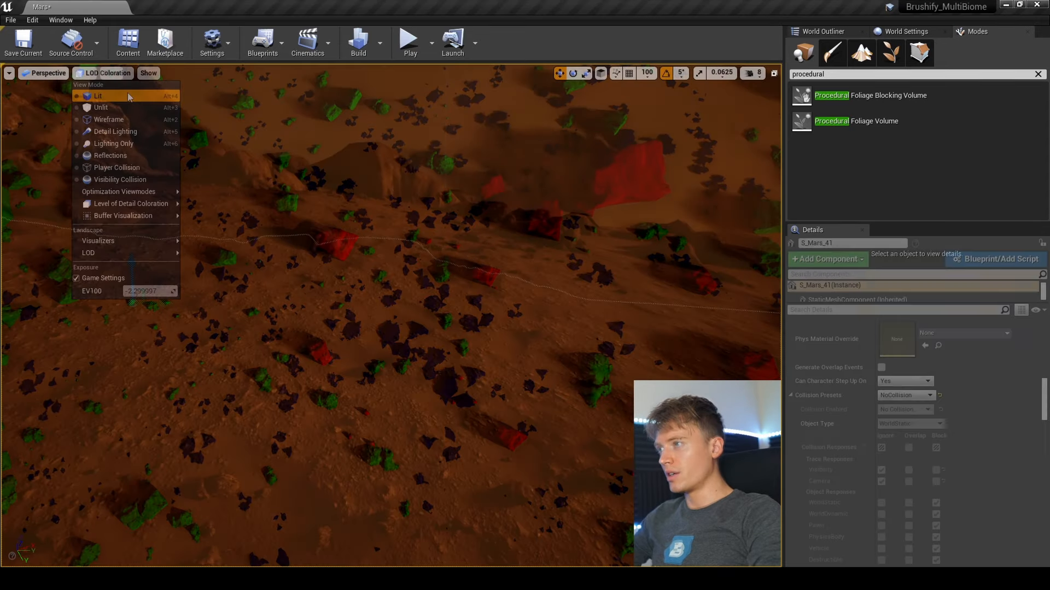
left_click(101, 98)
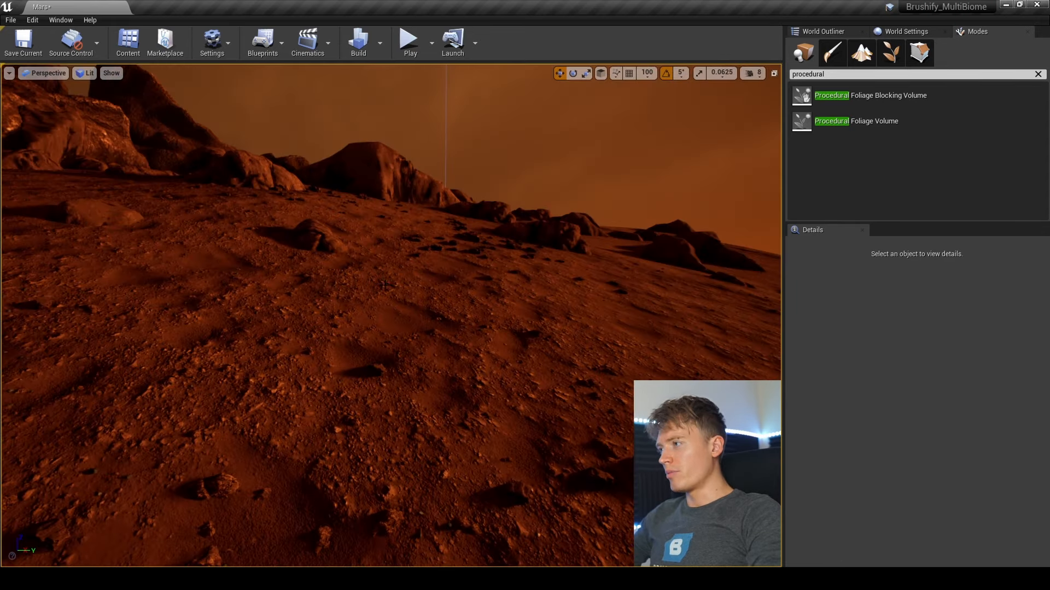
- Lower the viewport camera speed to 2
right_click_drag(374, 297, 333, 286)
left_click(757, 73)
left_click(765, 98)
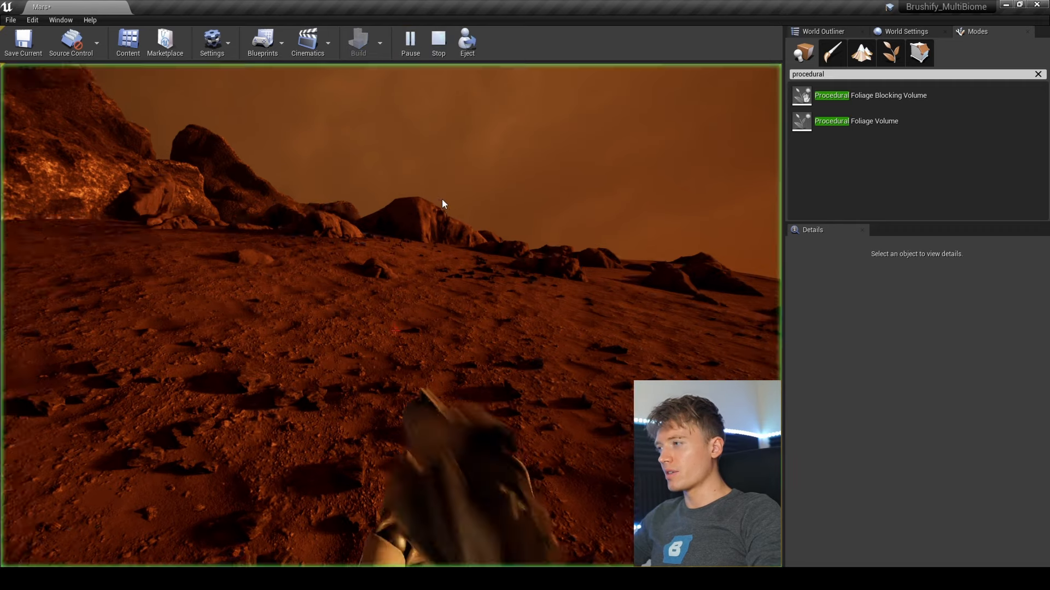
- Walk across the rocky slope towards the buttes in the play session and stop playing
left_click(445, 225)
key("w")
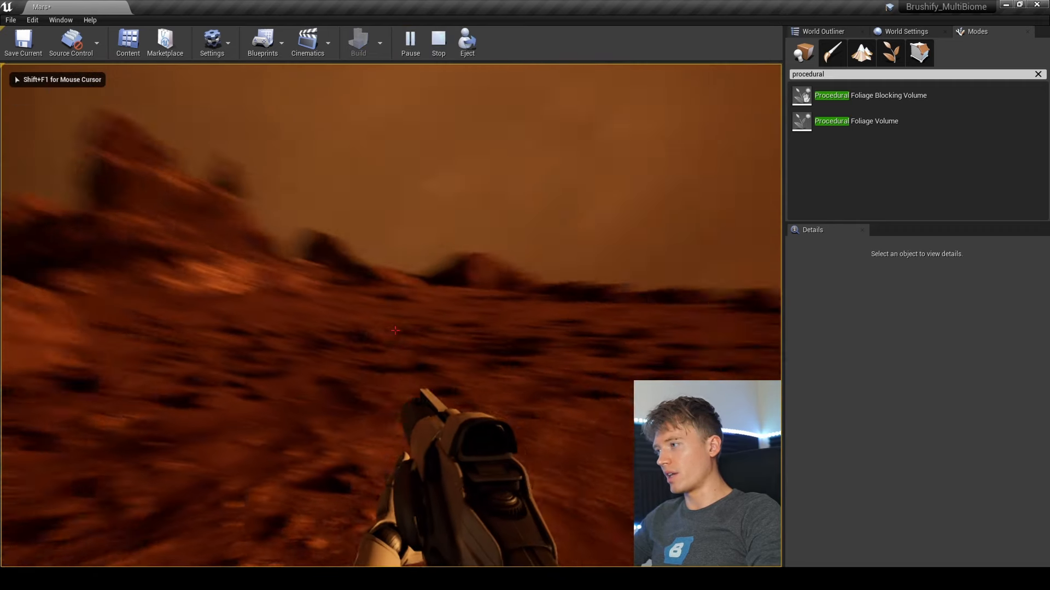
key("w")
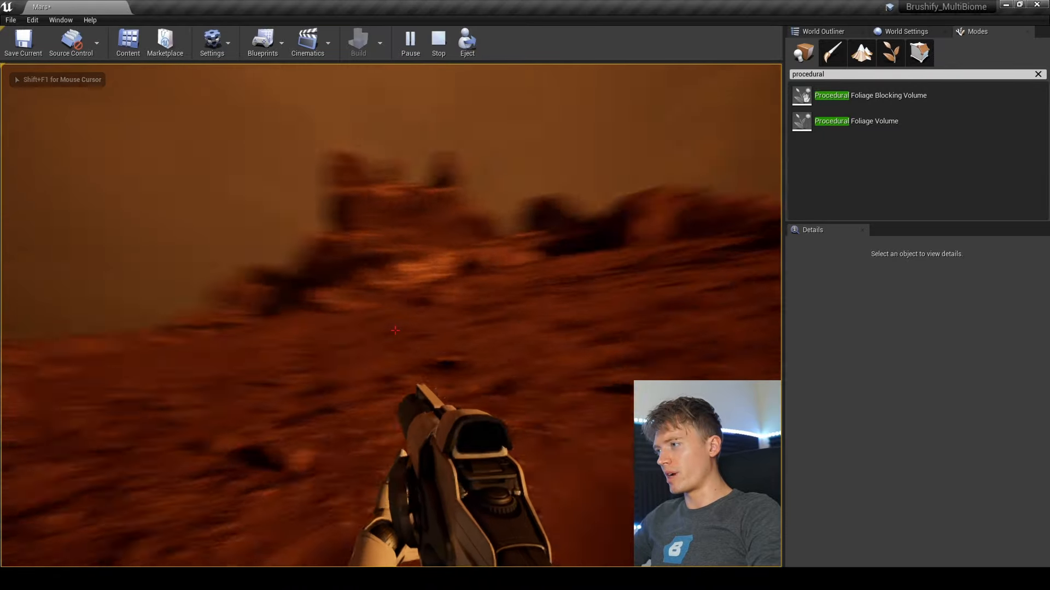
key("w")
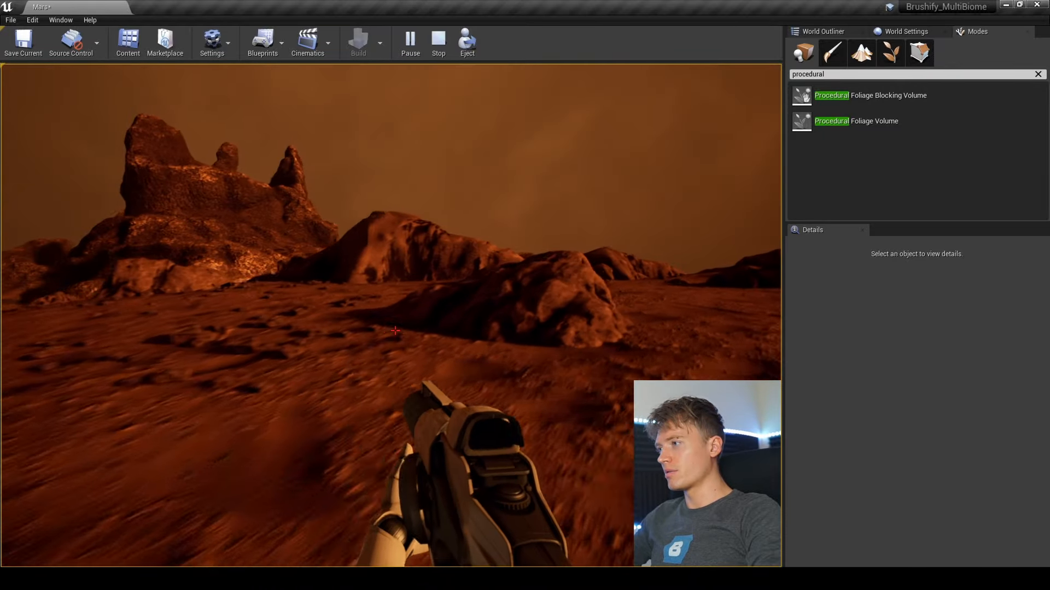
key("Escape")
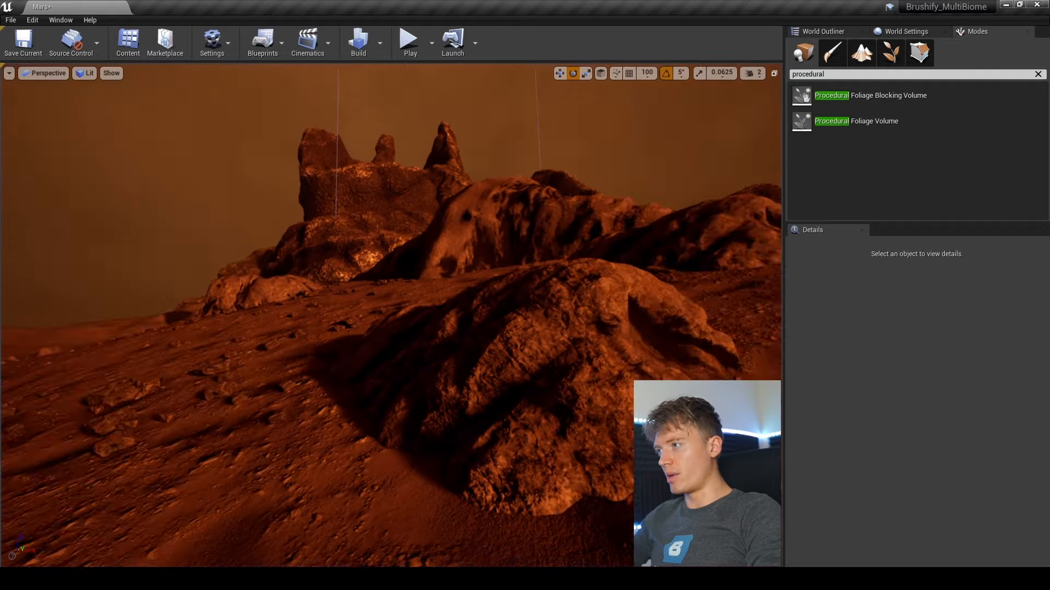
- Set the camera speed to 6, and rotate and reposition the S_MarsButte_80 mesh beside the twin-peaked butte
left_click(753, 73)
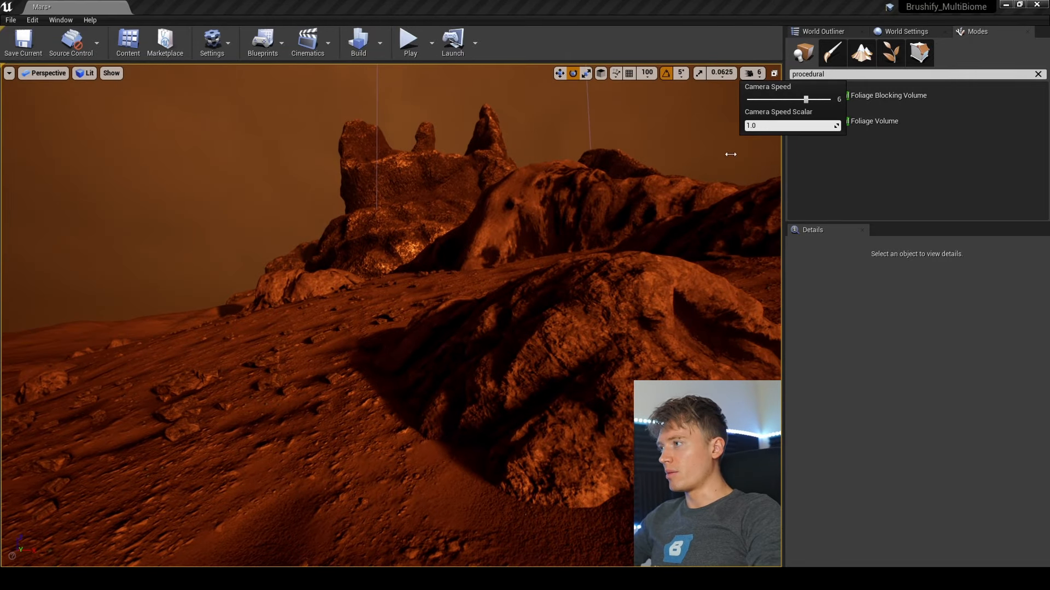
key("w")
right_click_drag(731, 155, 530, 300)
left_click(498, 311)
key("w")
key("e")
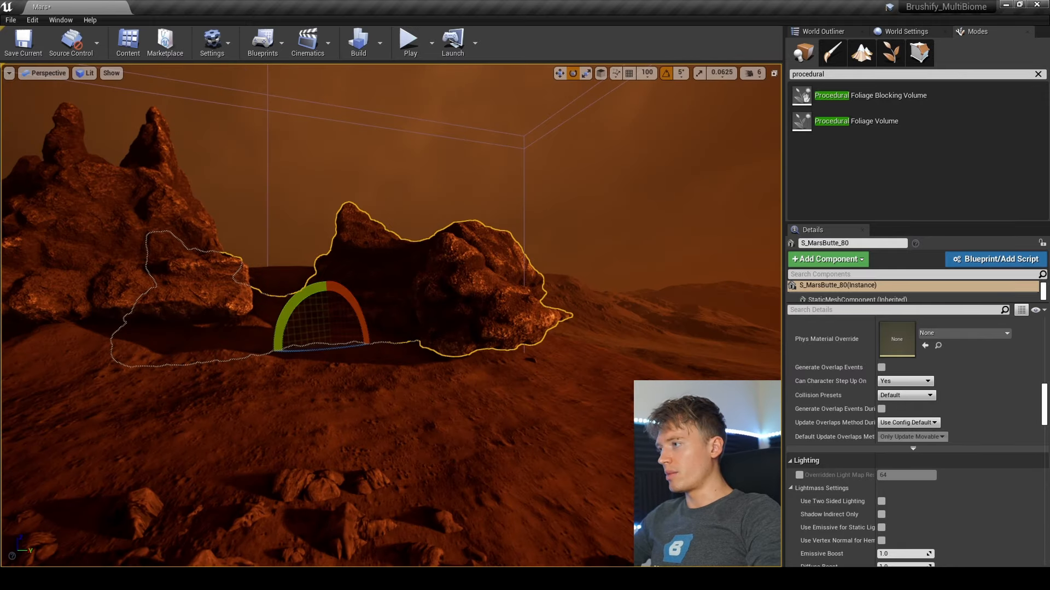
left_click_drag(326, 284, 357, 308)
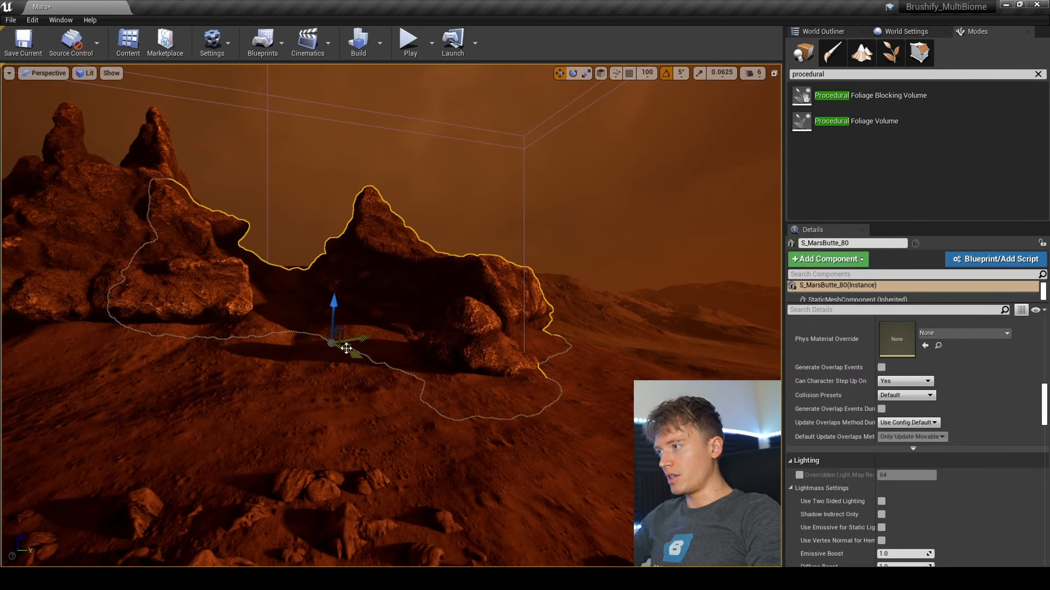
left_click_drag(346, 348, 385, 318)
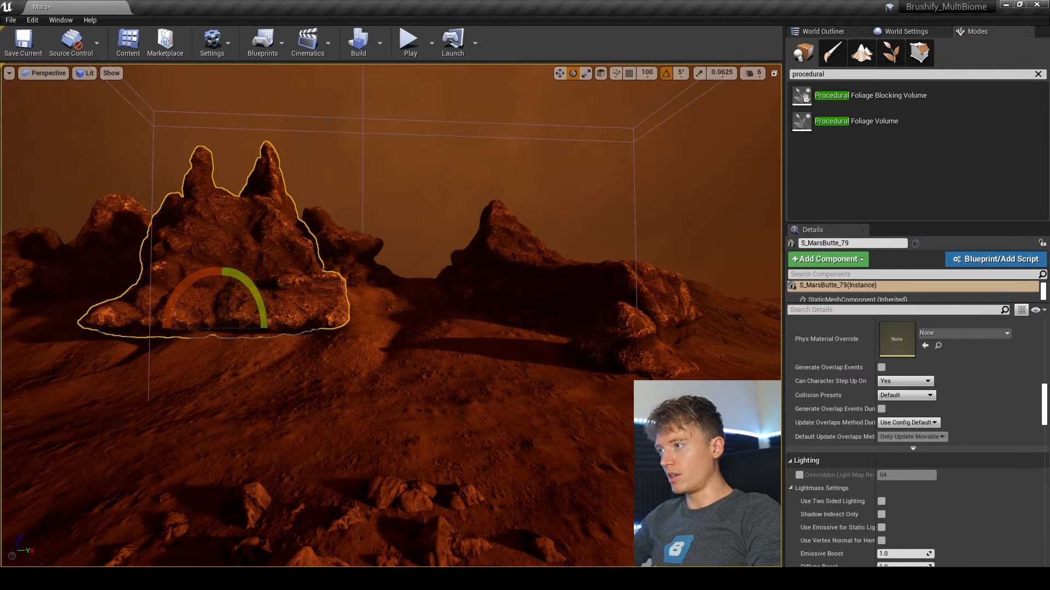
- Rotate and reposition the twin-peaked S_MarsButte_79 mesh on the slope
left_click_drag(195, 279, 246, 283)
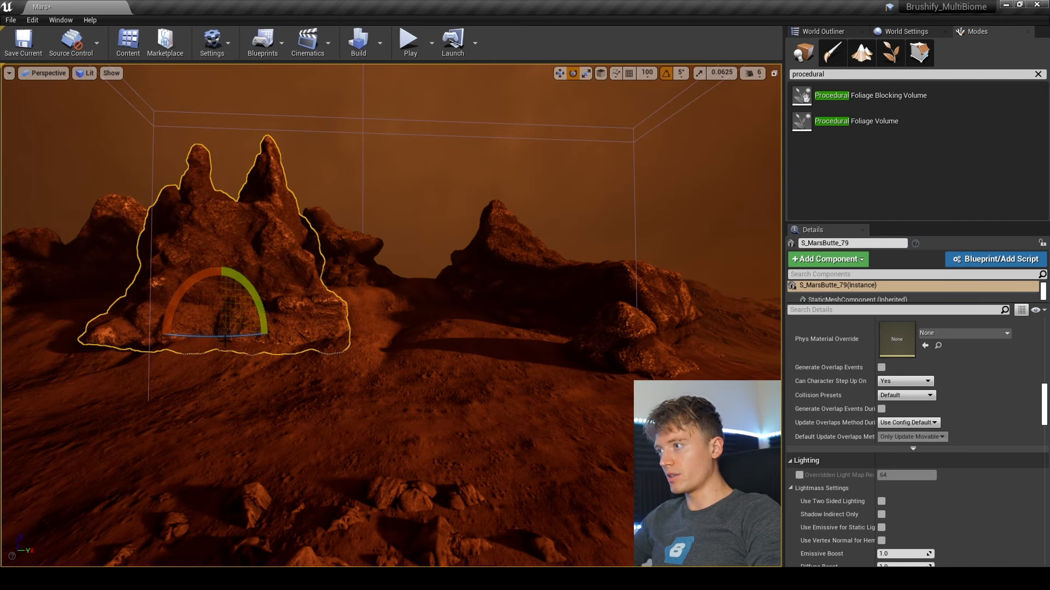
left_click_drag(227, 339, 276, 337)
left_click_drag(252, 280, 228, 268)
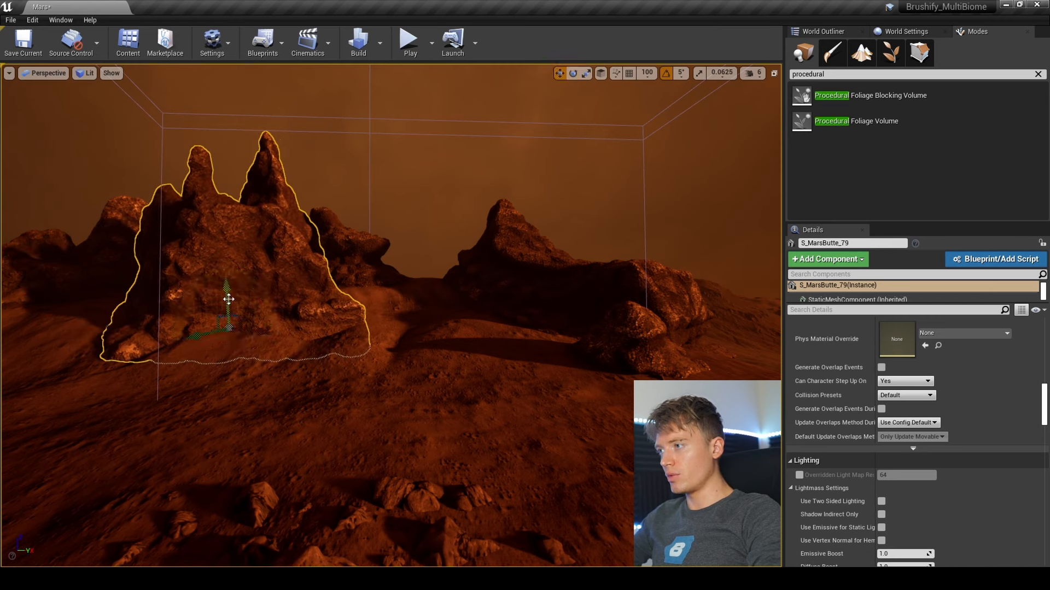
- Duplicate the twin-peaked butte, scale the copy down, and rotate and place it as a jagged outcrop at the butte's base
left_click_drag(219, 335, 143, 356, "alt")
key("e")
key("r")
right_click_drag(224, 353, 186, 348)
key("w")
left_click_drag(281, 334, 164, 379)
key("e")
left_click_drag(164, 415, 227, 350)
key("w")
key("e")
key("Escape")
left_click(230, 335)
key("Escape")
- Select both procedural foliage volumes and adjust them to enclose the butte group
right_click_drag(282, 332, 326, 348)
key("s")
key("s")
left_click(406, 204)
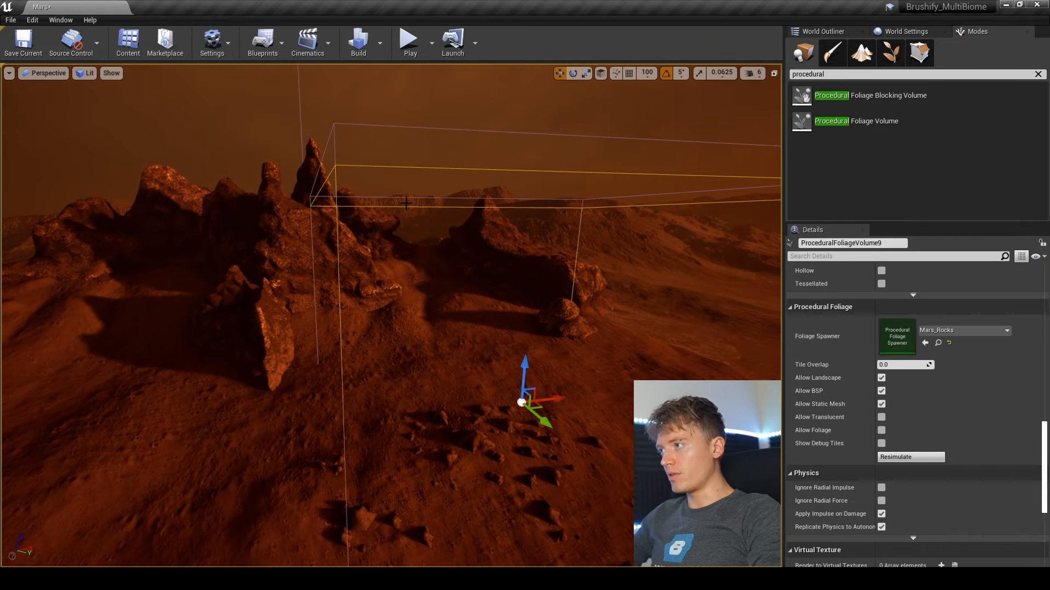
left_click(407, 199, "ctrl")
key("s")
right_click_drag(407, 199, 414, 244)
key("r")
left_click_drag(506, 324, 406, 307)
key("w")
- Duplicate the rounded butte behind the group, shrink the copy, and place it beside the jagged outcrop at the twin-peaked butte's base
left_click(294, 299)
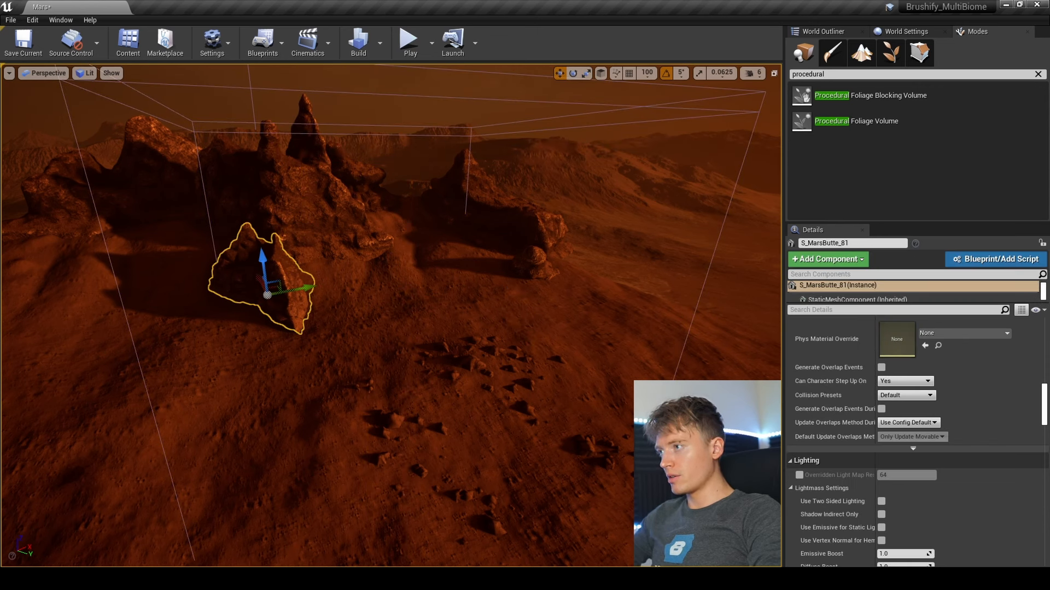
left_click(147, 164)
left_click_drag(156, 237, 394, 320, "alt")
key("e")
key("r")
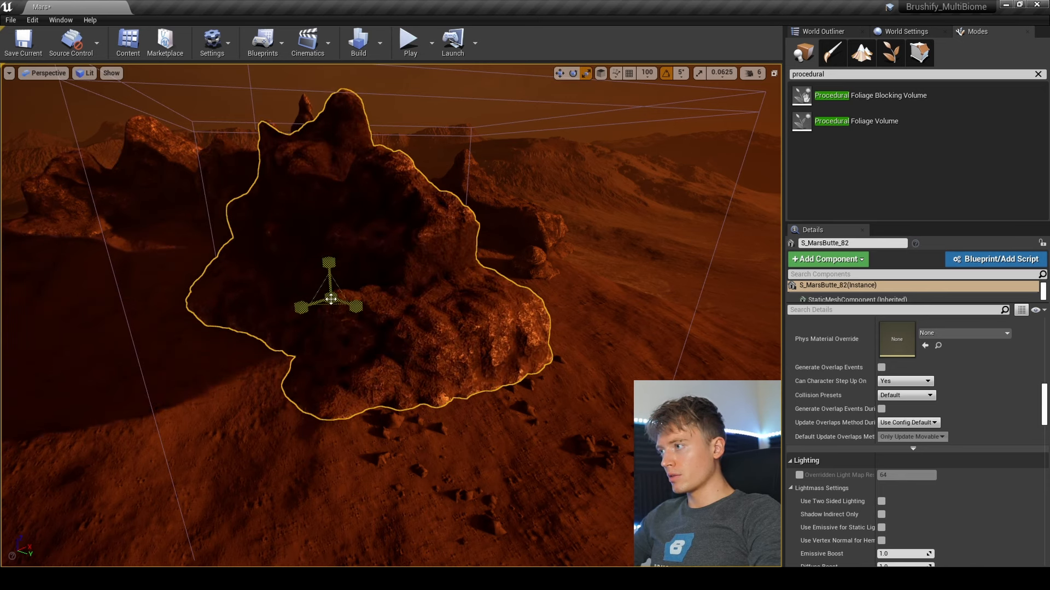
left_click_drag(331, 298, 363, 306)
key("w")
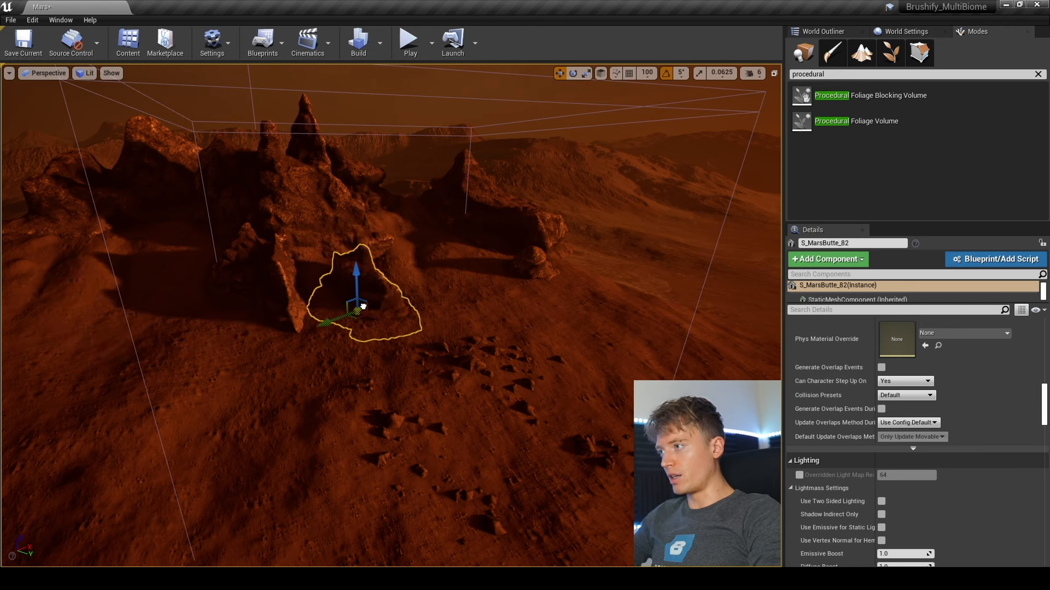
- Select both procedural foliage volumes, resimulate them, and inspect the rocks scattered over the butte meshes
left_click(429, 131)
left_click(426, 126)
left_click(417, 135, "ctrl")
scroll(911, 421, "down", 2)
left_click(911, 405)
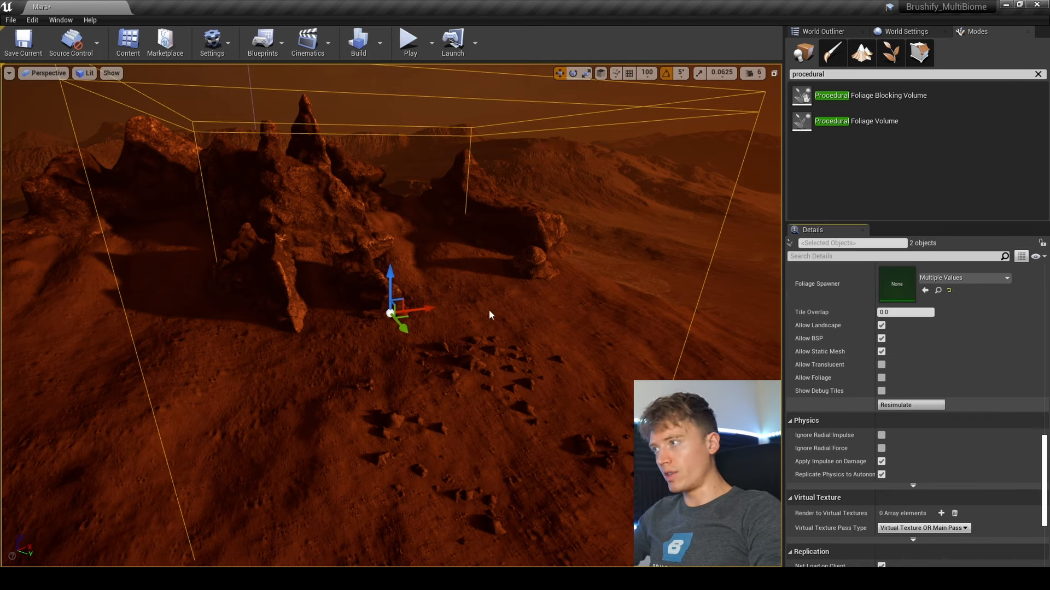
right_click_drag(426, 310, 289, 320)
key("w")
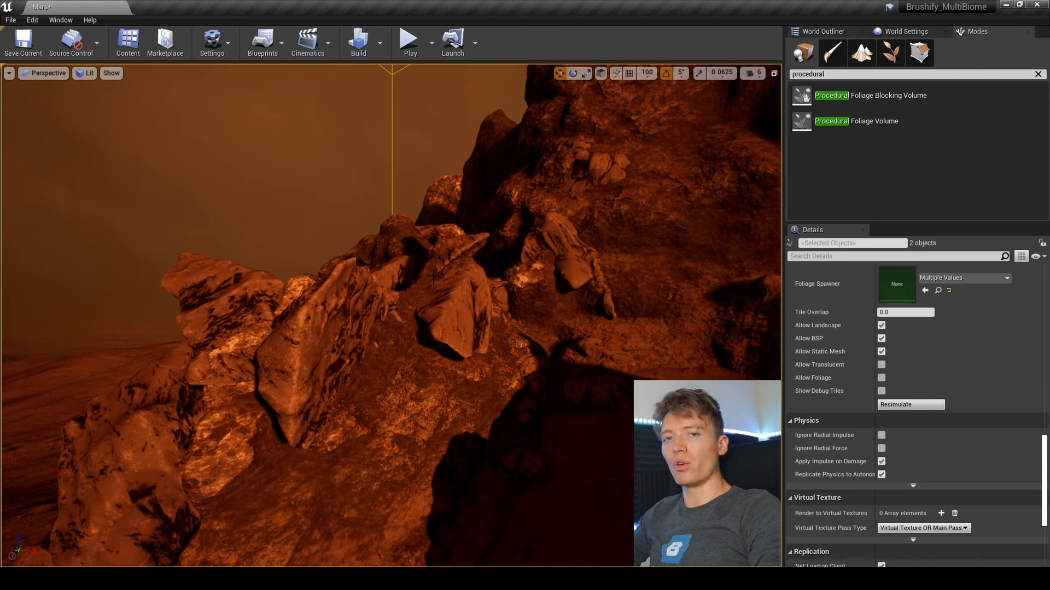
key("a")
right_click_drag(456, 297, 492, 298)
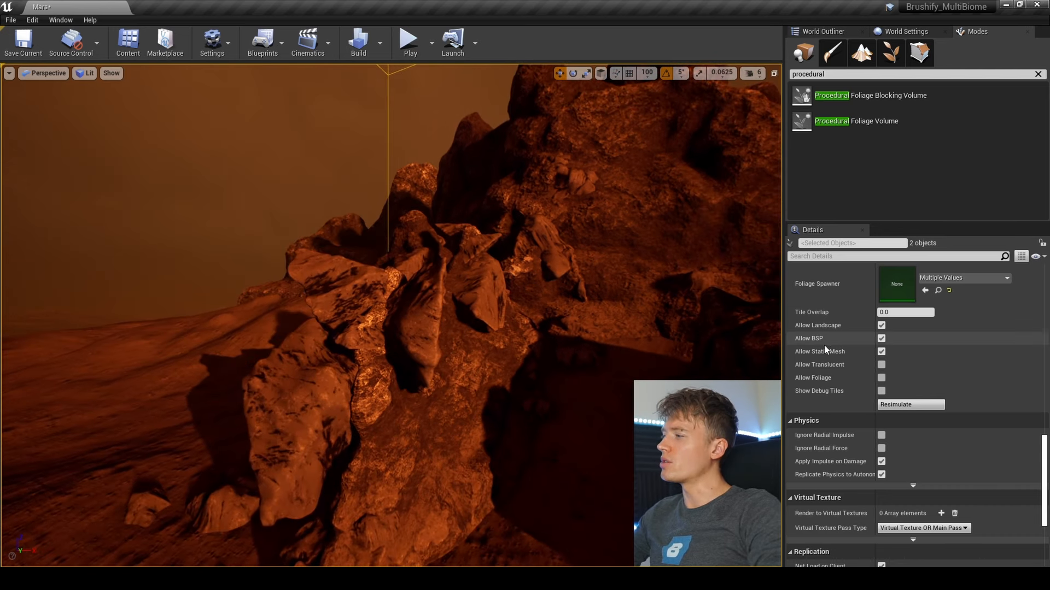
- Disable Allow Static Mesh on both foliage volumes, resimulate the rocks, and clear the selection
left_click(882, 351)
key("s")
right_click_drag(602, 306, 612, 328)
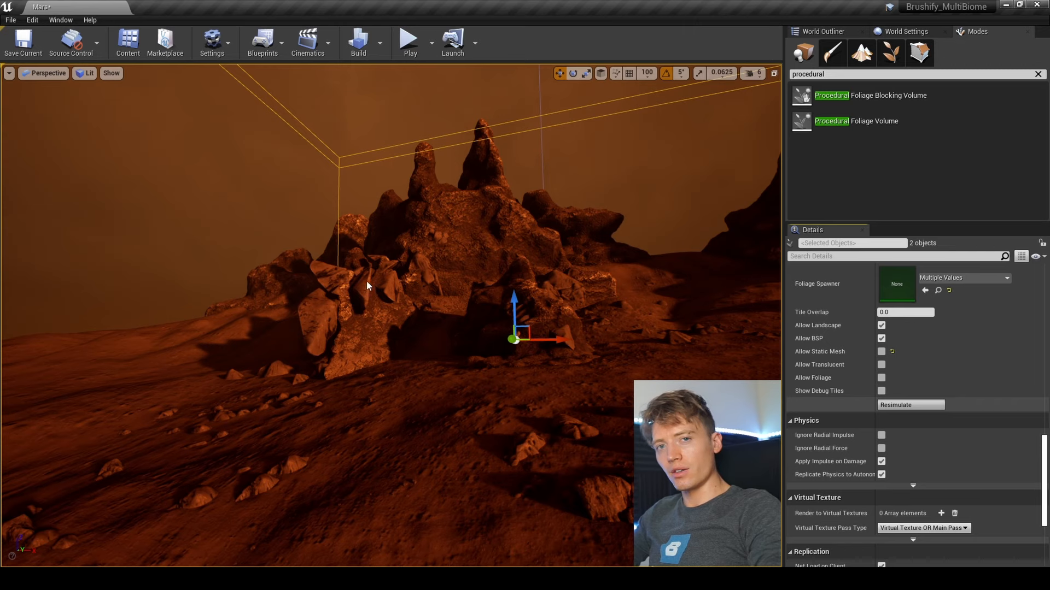
key("w")
mouse_move(396, 290)
right_mouse_down()
mouse_move(418, 290)
mouse_move(382, 290)
right_mouse_up()
key("Escape")
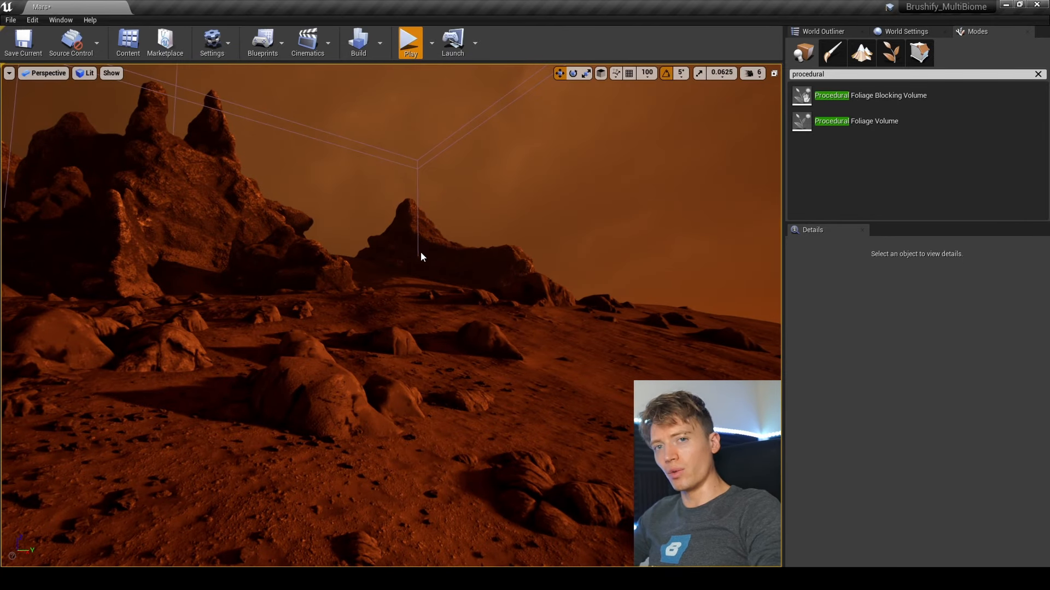
- Walk past the scattered rocks towards the buttes in a play session and stop playing
key("alt+p")
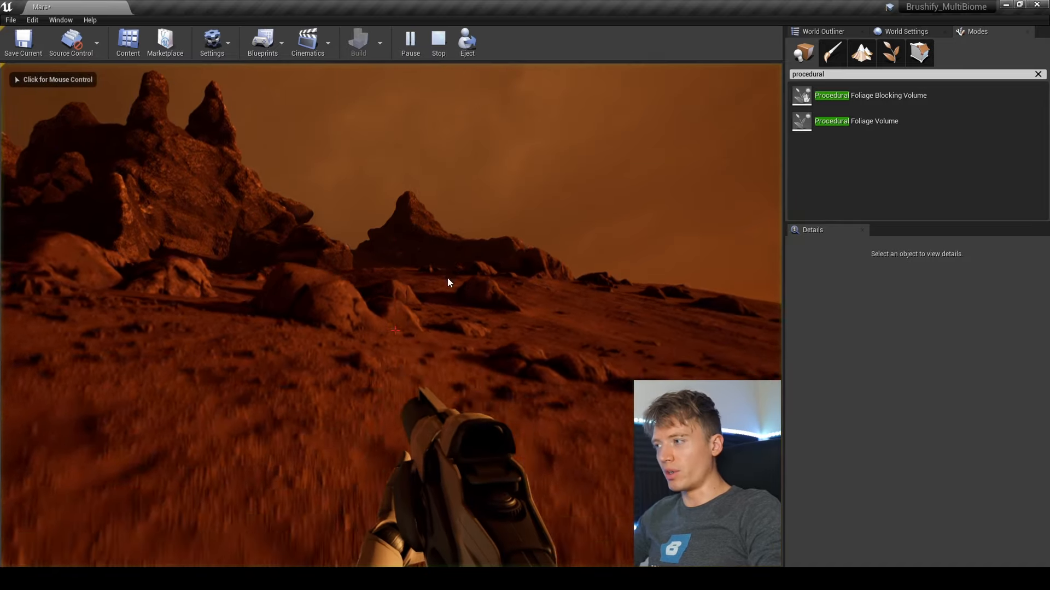
left_click(447, 278)
key("w")
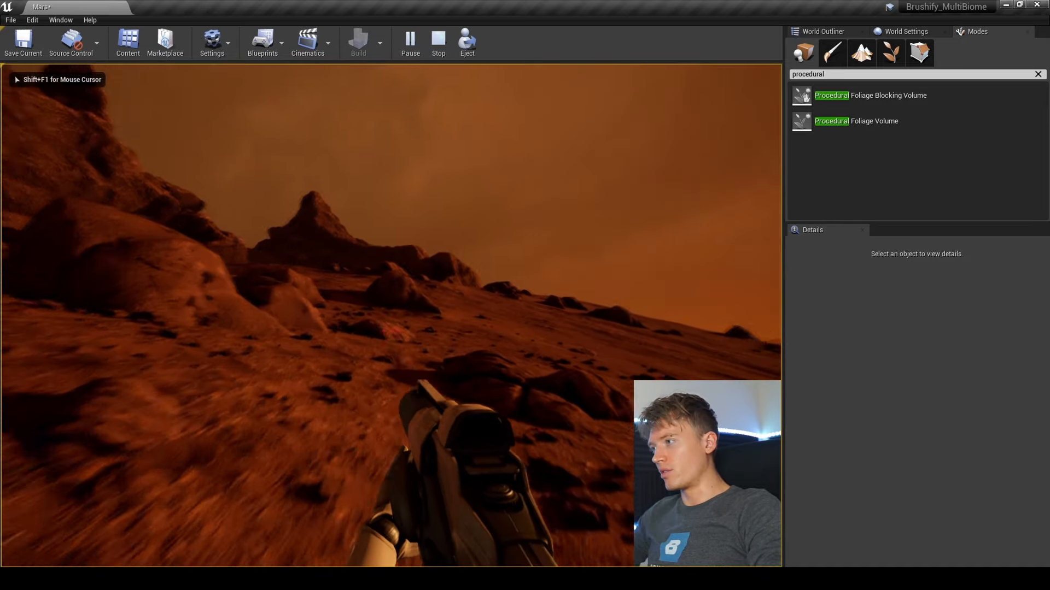
key("w")
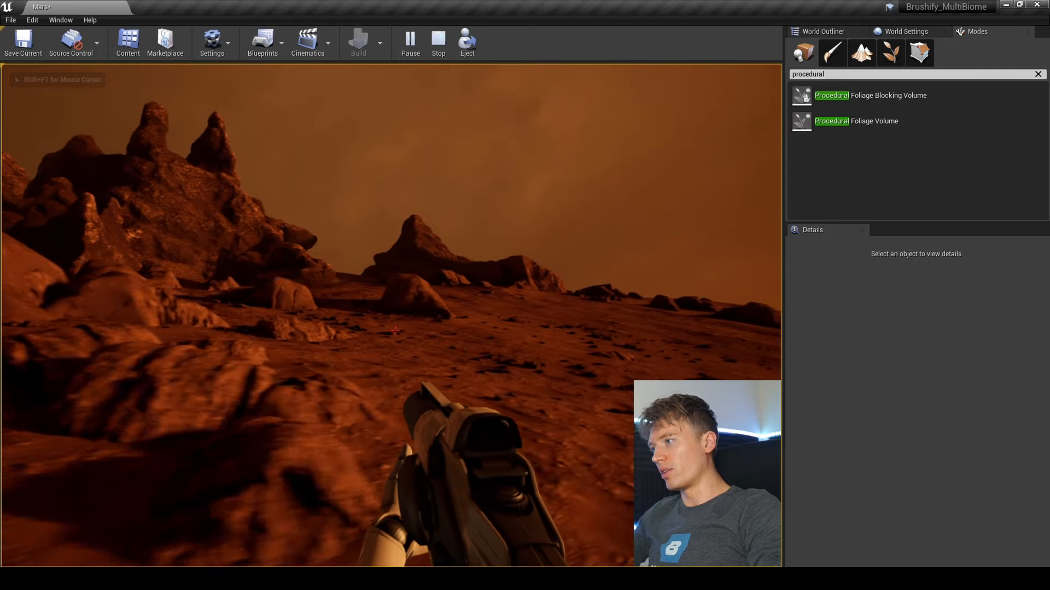
key("w")
key("Escape")
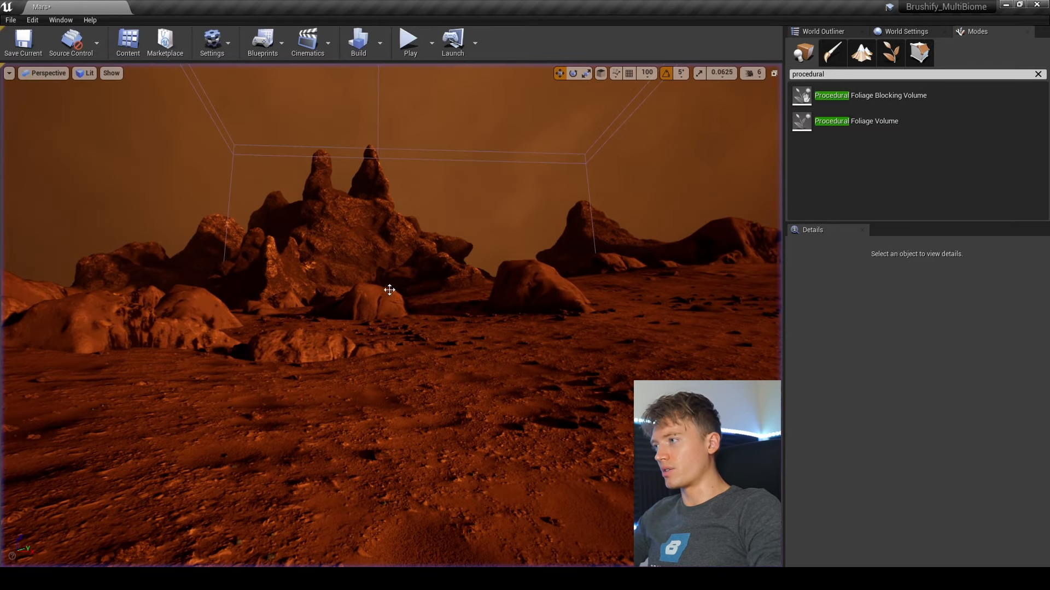
- Switch to foliage instance selection, pick the low rock in front of the boulders, and scale and raise it
key("e")
right_click_drag(388, 288, 360, 328)
left_click(890, 52)
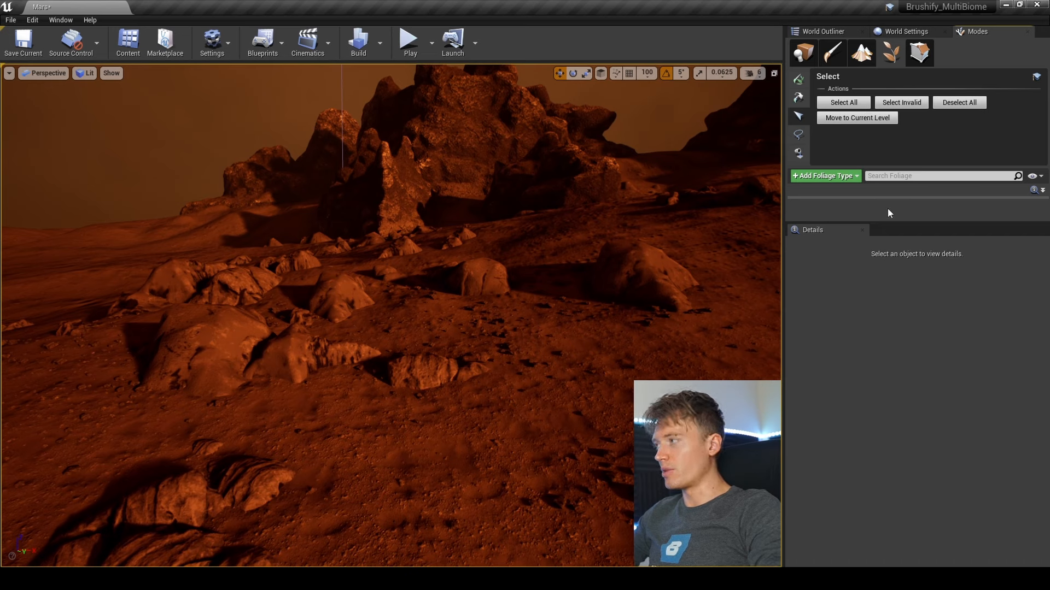
left_click_drag(883, 222, 886, 387)
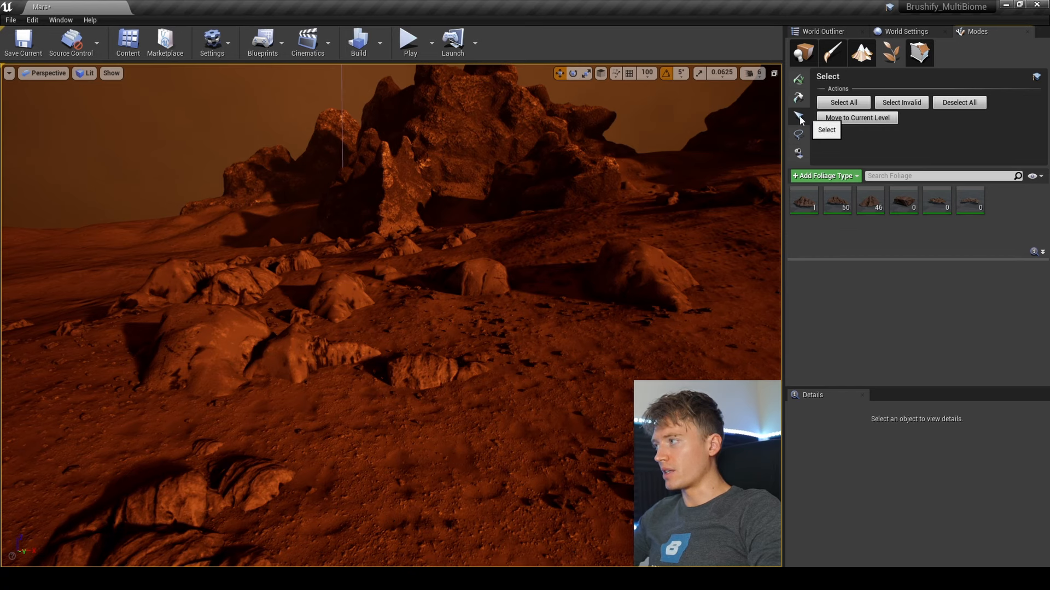
left_click(428, 370)
right_click_drag(429, 370, 516, 415)
left_click_drag(385, 377, 382, 284)
key("r")
left_click_drag(383, 323, 379, 361)
key("w")
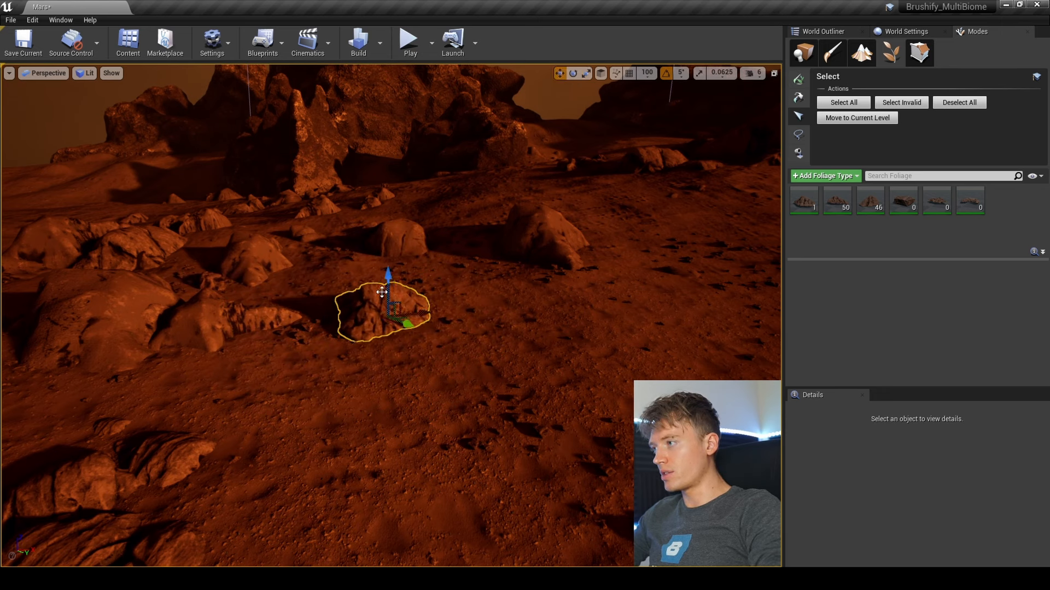
mouse_move(386, 291)
left_mouse_down()
mouse_move(386, 316)
mouse_move(388, 291)
left_mouse_up()
- Rotate the large foliage boulder behind the edited rock and leave foliage editing to review the composition
left_click(547, 264)
key("e")
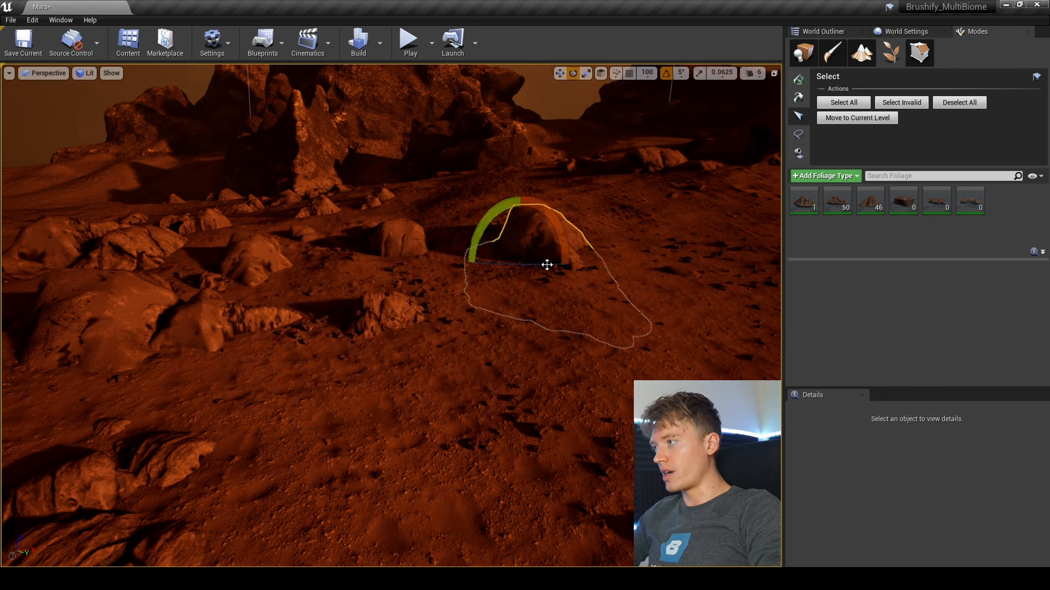
mouse_move(537, 264)
left_mouse_down()
mouse_move(570, 262)
mouse_move(547, 262)
left_mouse_up()
left_click(802, 52)
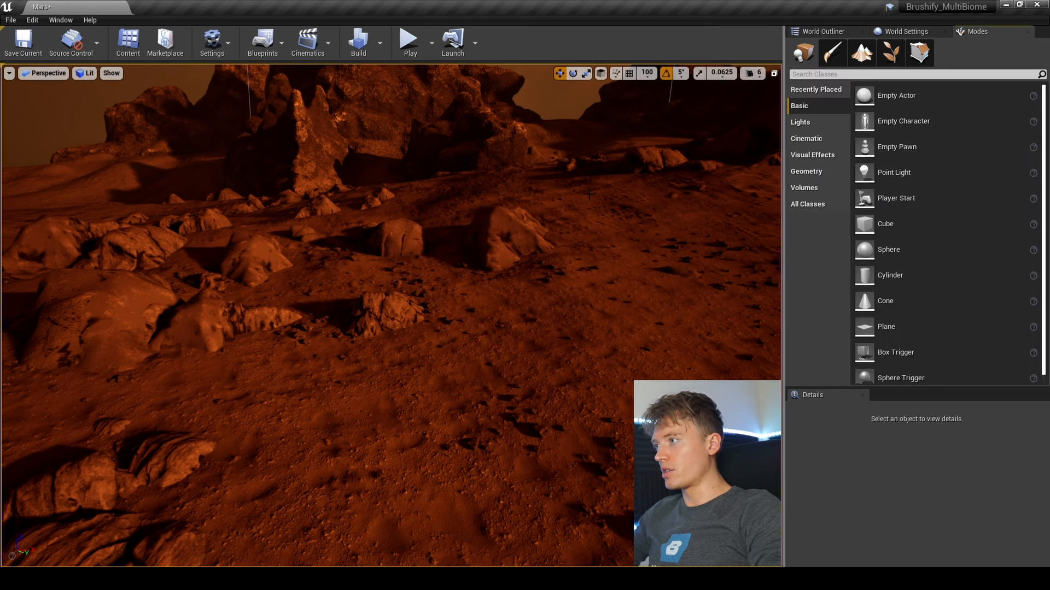
key("s")
right_click_drag(390, 315, 495, 175)
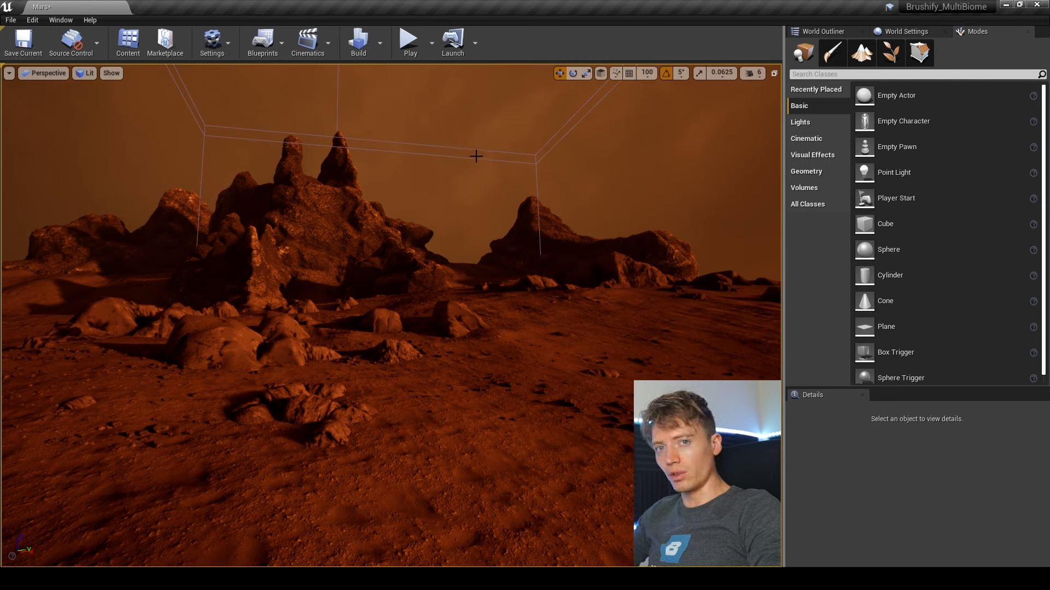
- Return to foliage instance selection and rotate a rock in the cluster before the buttes
key("shift+4")
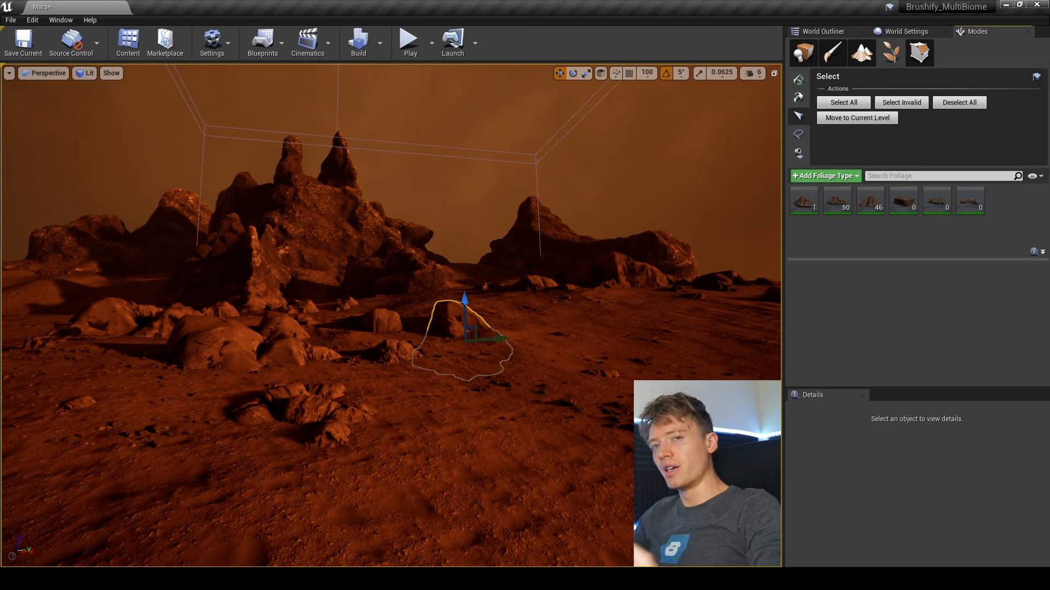
left_click(396, 317)
mouse_move(396, 317)
right_mouse_down()
mouse_move(390, 310)
mouse_move(387, 325)
right_mouse_up()
key("w")
key("e")
left_click_drag(350, 436, 359, 387)
key("r")
- Select a small rock instance and move it in front of the rounded boulder beside the large one
left_click(489, 409)
right_click_drag(490, 409, 480, 399)
left_click_drag(484, 411, 450, 324)
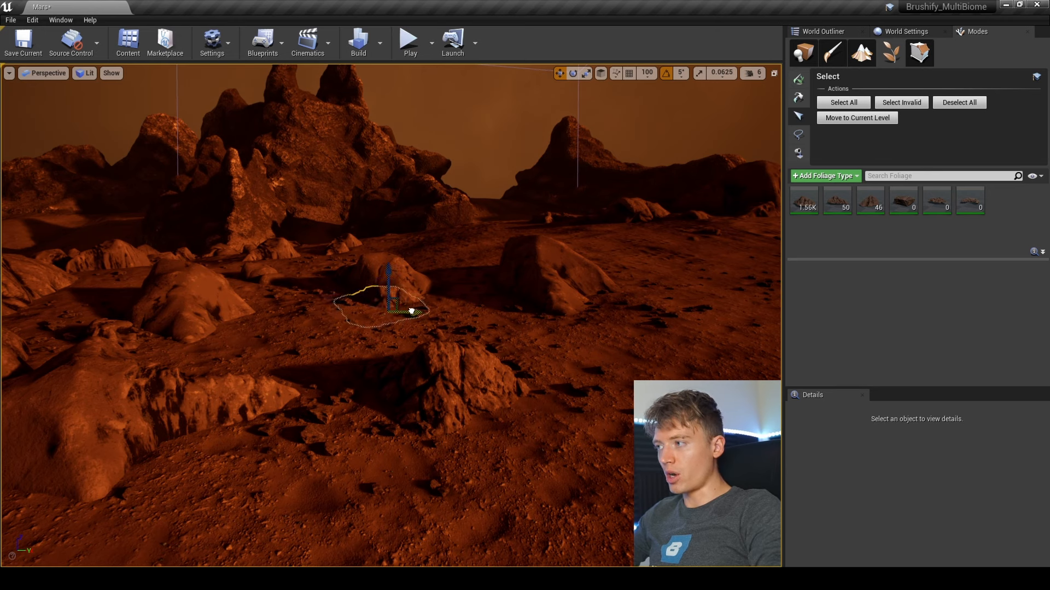
key("e")
right_click_drag(467, 308, 455, 323)
key("w")
- Duplicate the small rock, and rotate the instance between the two boulders by about -100 degrees
left_click_drag(456, 323, 327, 307, "alt")
left_click(421, 322)
key("e")
left_click_drag(429, 349, 382, 352)
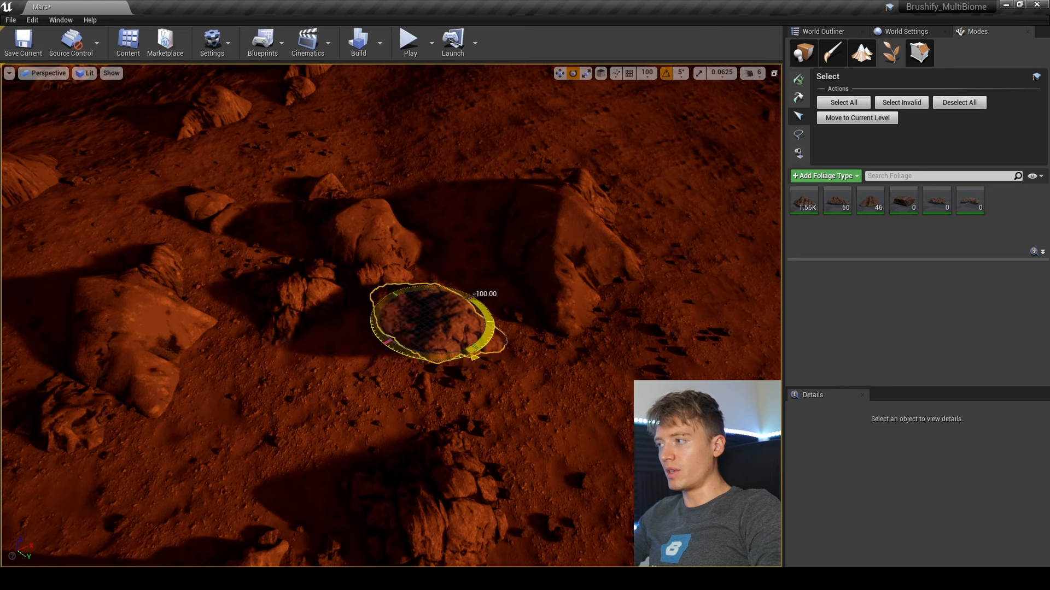
left_click_drag(468, 307, 454, 288)
key("w")
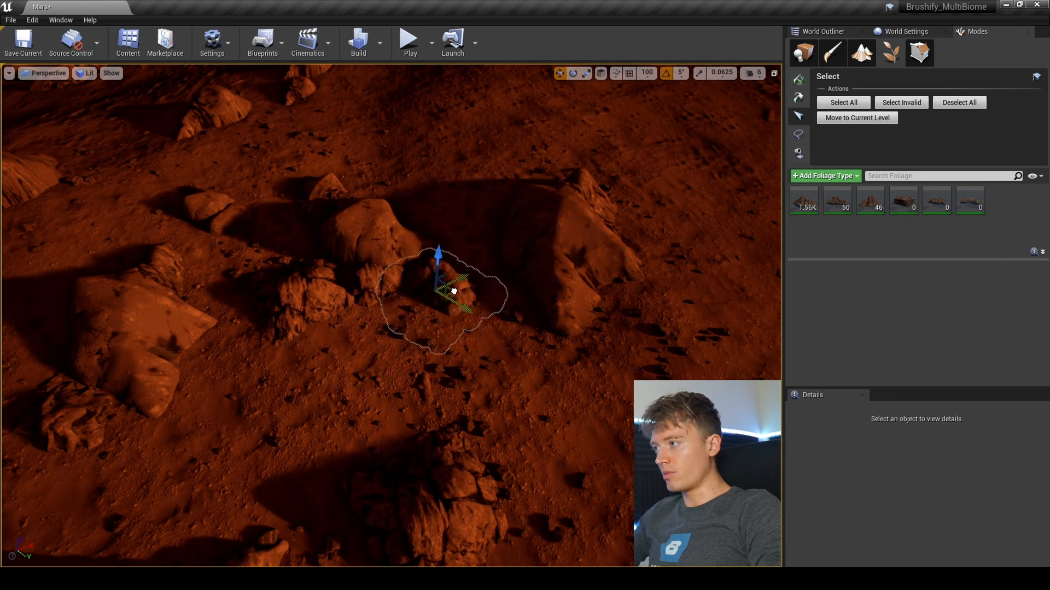
- Move the small rock to the other side of the rounded boulder and tilt it by about 20 degrees
mouse_move(331, 298)
left_mouse_down()
mouse_move(326, 256)
mouse_move(301, 283)
mouse_move(334, 278)
left_mouse_up()
key("e")
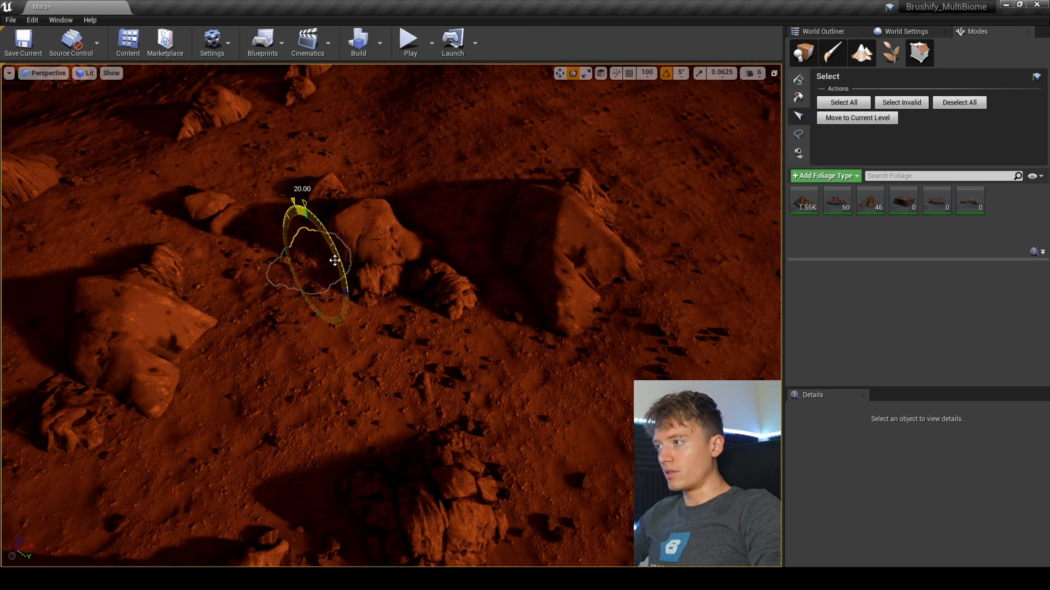
left_click_drag(335, 260, 307, 232)
right_click_drag(306, 233, 309, 189)
right_click_drag(444, 300, 323, 295)
key("w")
right_click_drag(396, 350, 424, 353)
- Place a small rock against the end of the elongated boulder, rotate it, and adjust its height
left_click_drag(494, 309, 358, 341)
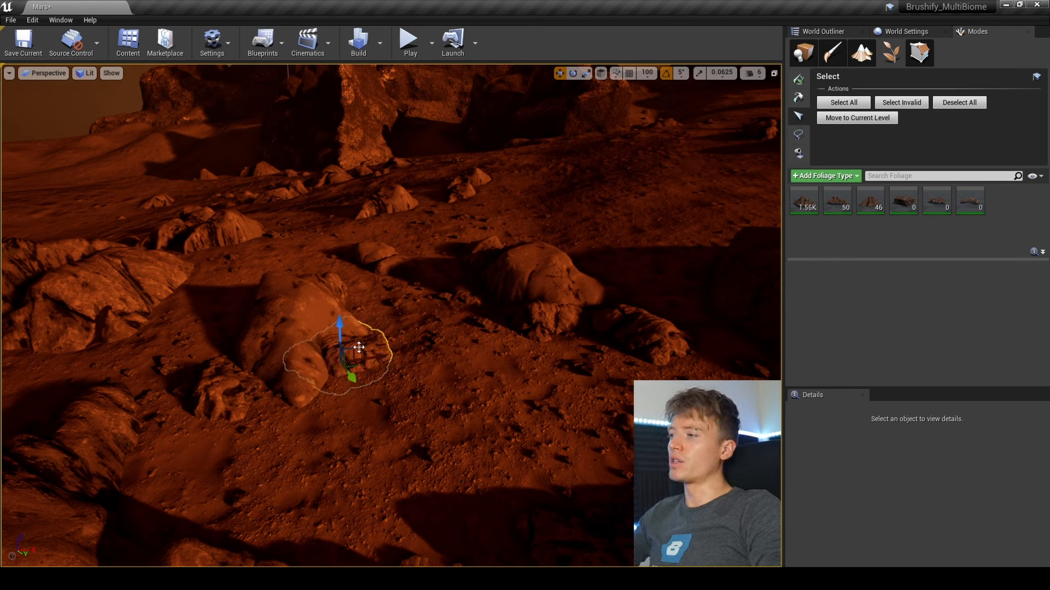
left_click_drag(360, 364, 514, 367)
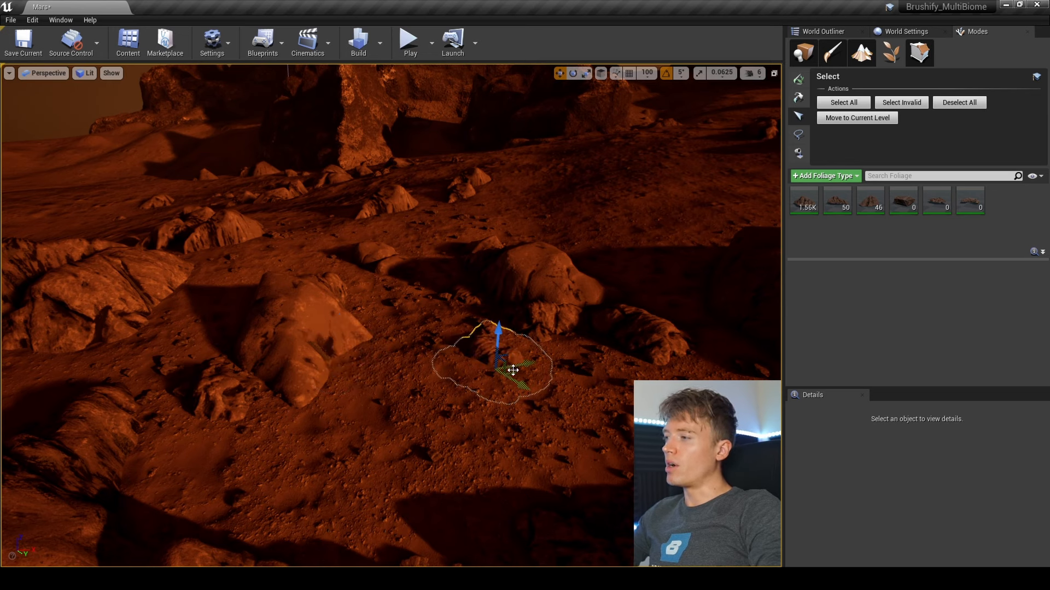
left_click_drag(513, 370, 355, 372)
key("e")
left_click_drag(309, 338, 351, 338)
right_click_drag(352, 338, 363, 287)
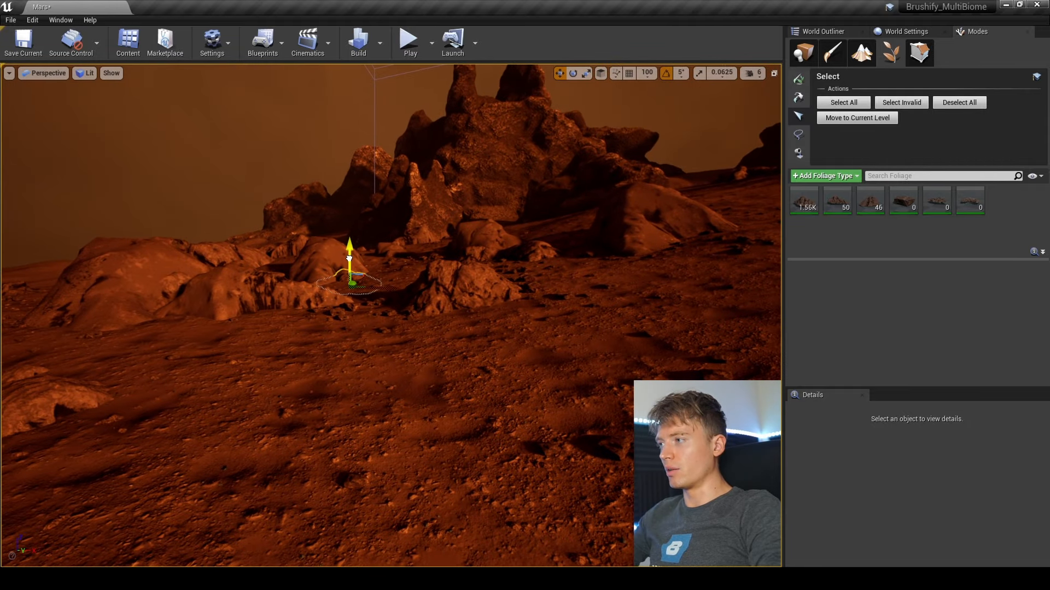
left_click_drag(349, 258, 349, 255)
right_click_drag(430, 353, 430, 353)
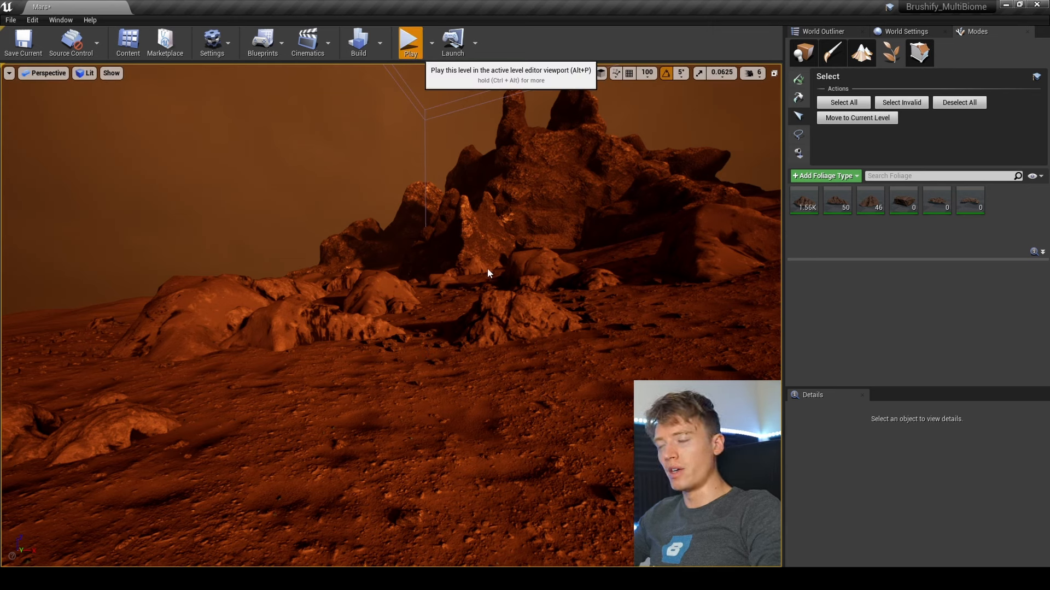
- Play the level and walk around the hand-placed boulders and the open slope to check the landscape, and end the session
key("alt+p")
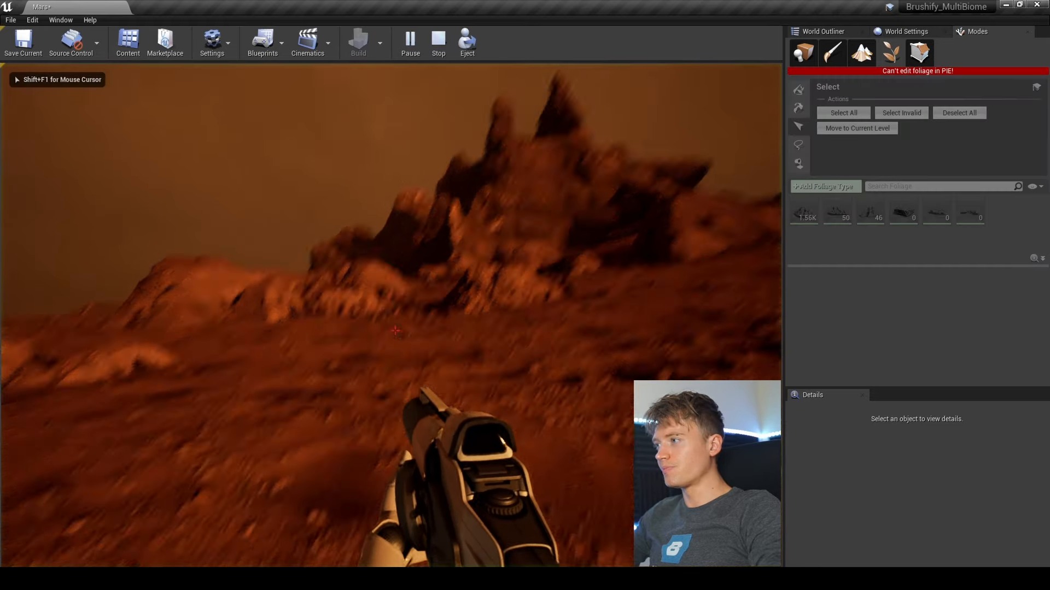
key("w")
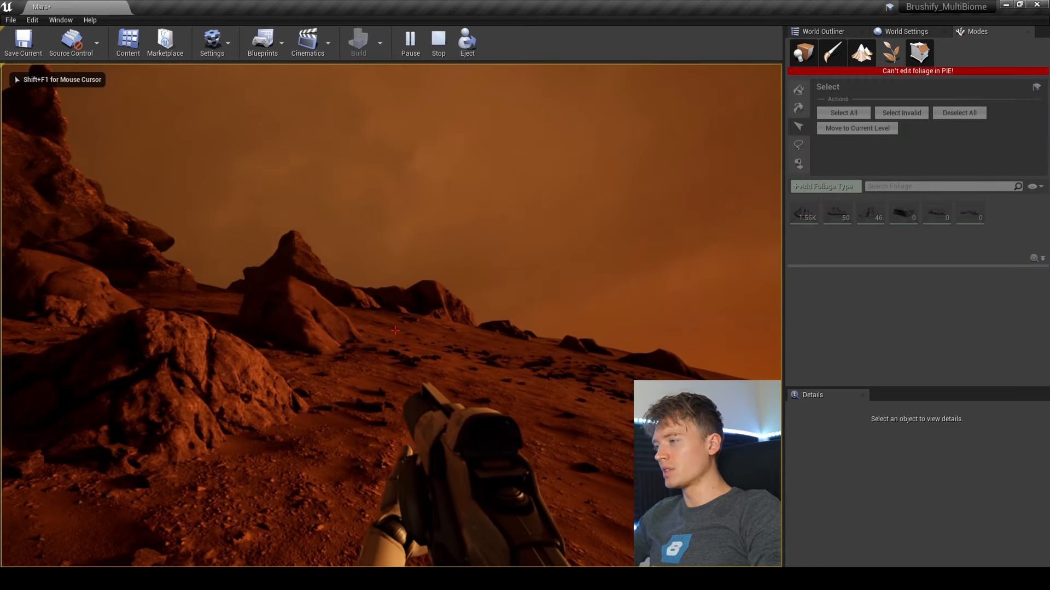
key("w")
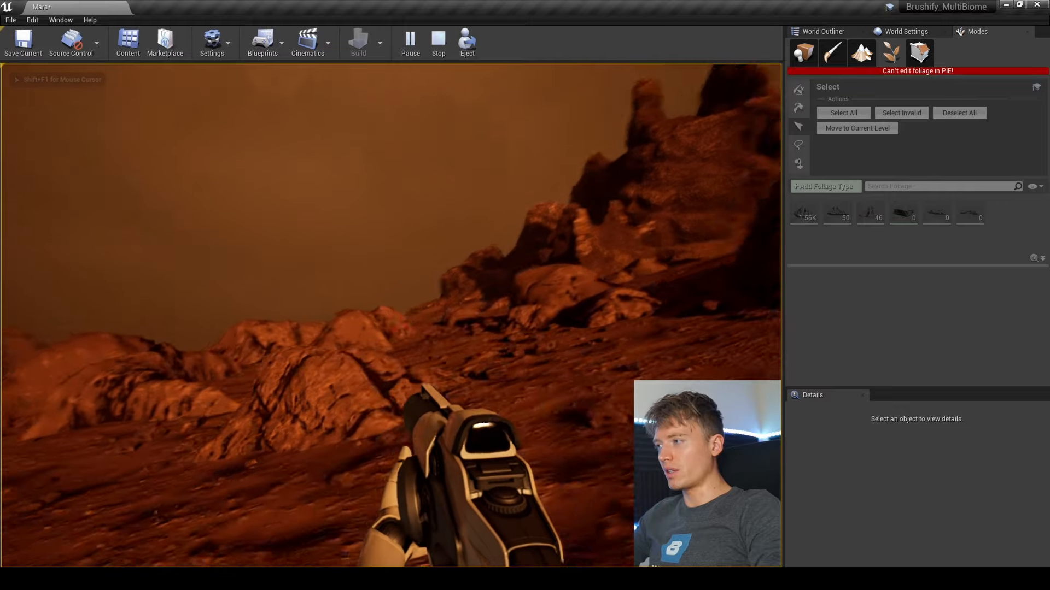
key("w")
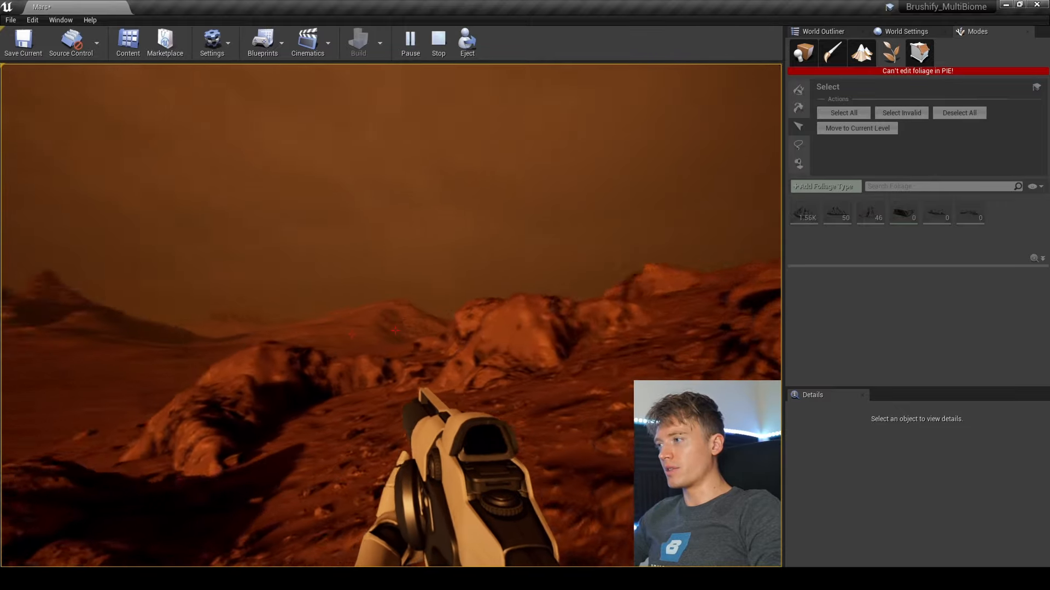
key("w")
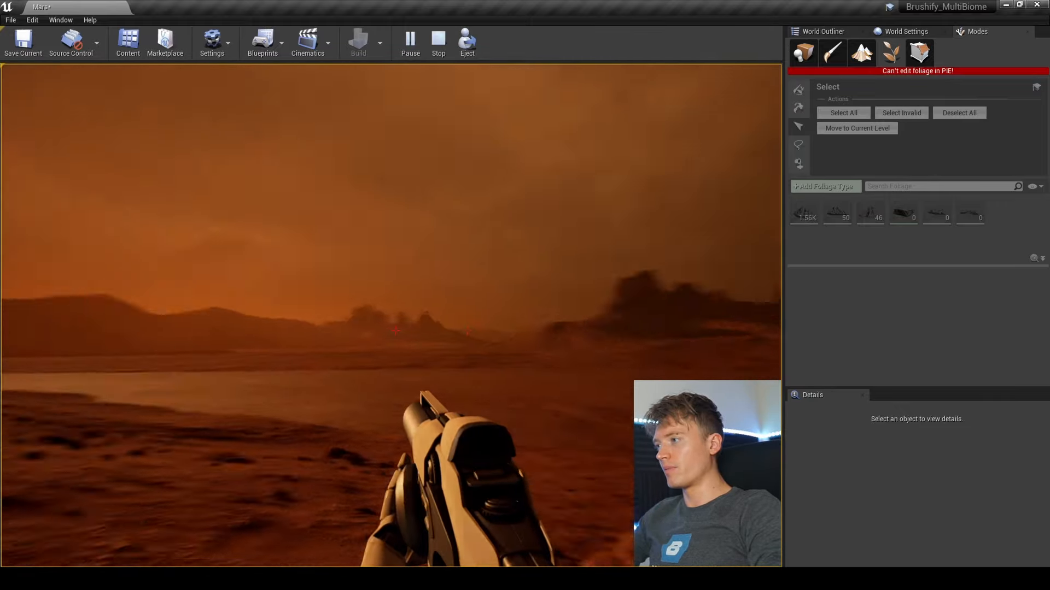
key("w")
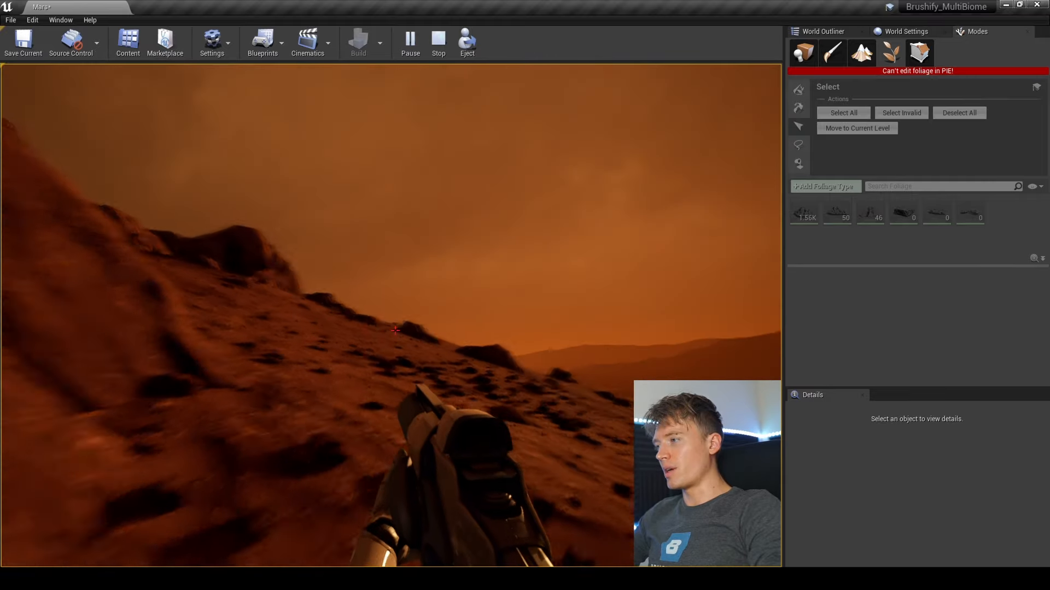
key("Escape")
- Select the large mountain mesh beside the butte cluster, shift it across the terrain, and rotate it
key("w")
right_click_drag(385, 360, 421, 448)
key("e")
right_click_drag(486, 341, 580, 311)
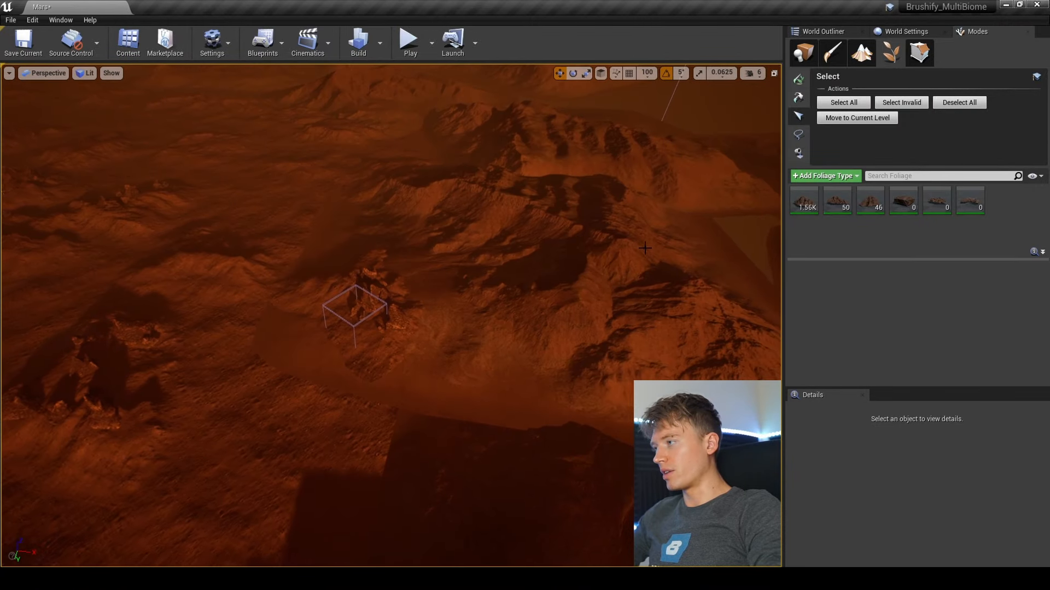
left_click(803, 53)
left_click(583, 286)
key("e")
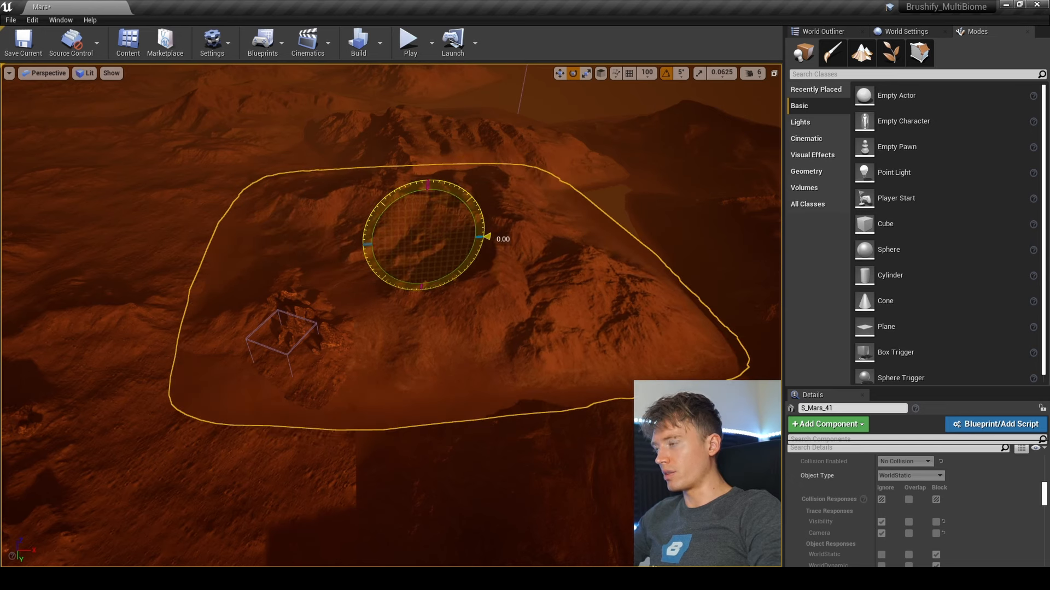
key("w")
left_click_drag(434, 247, 616, 130)
key("e")
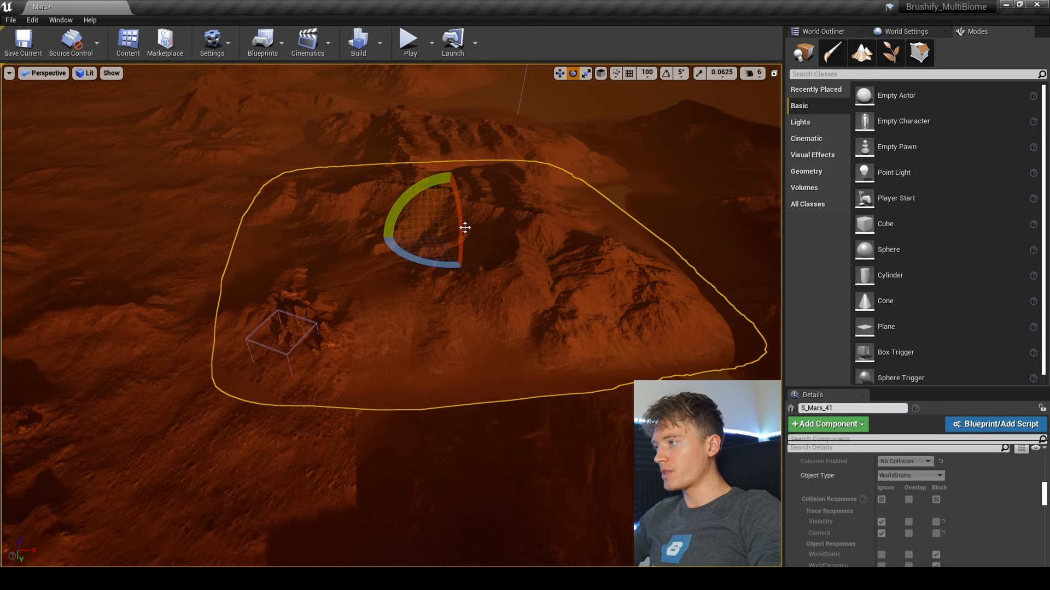
mouse_move(462, 226)
left_mouse_down()
mouse_move(453, 172)
mouse_move(458, 219)
mouse_move(421, 211)
mouse_move(476, 236)
left_mouse_up()
key("w")
- Return to the boulders at ground level, play the level again to inspect the rocks on foot, and stop playing
left_click(230, 383)
right_click_drag(230, 383, 591, 306)
right_click_drag(509, 275, 510, 181)
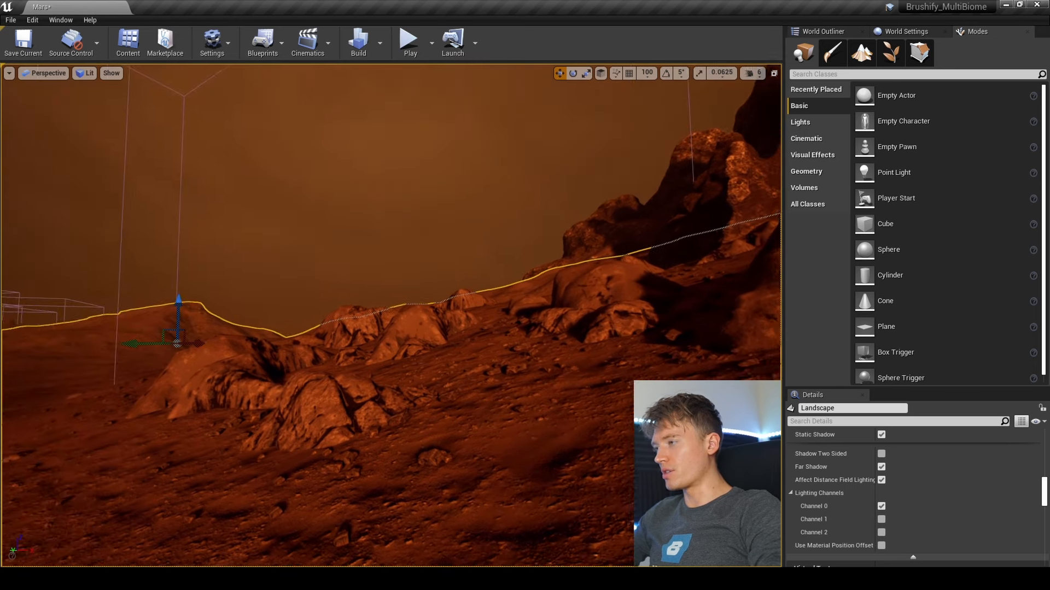
key("Escape")
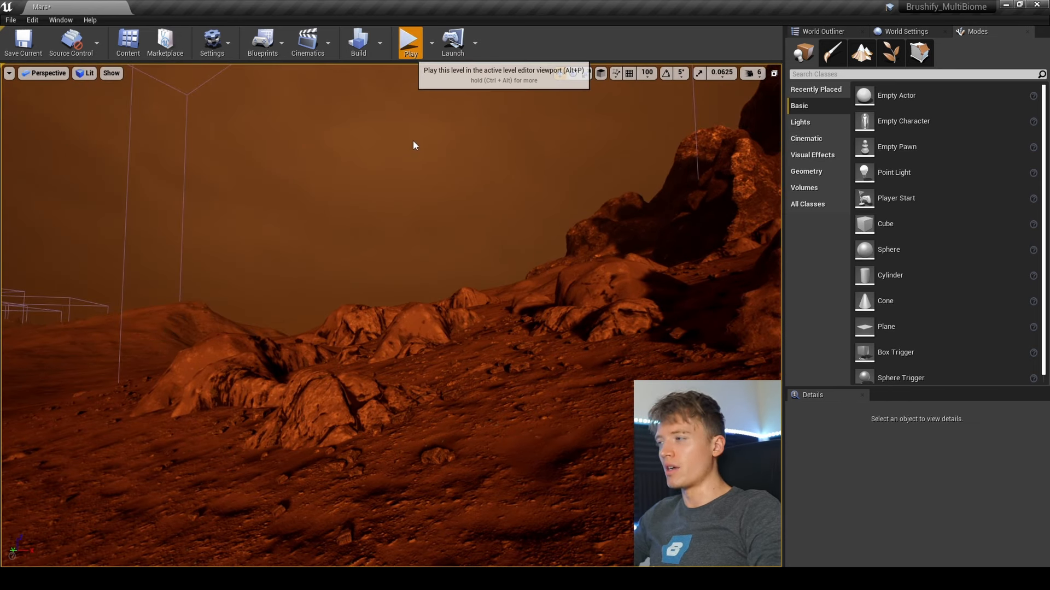
left_click(387, 181)
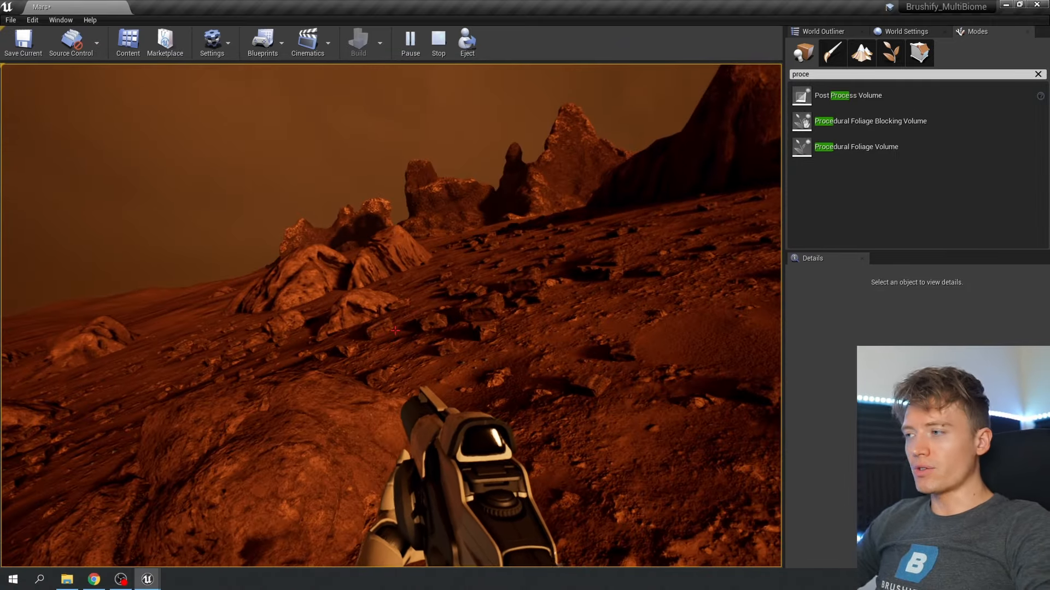
key("w")
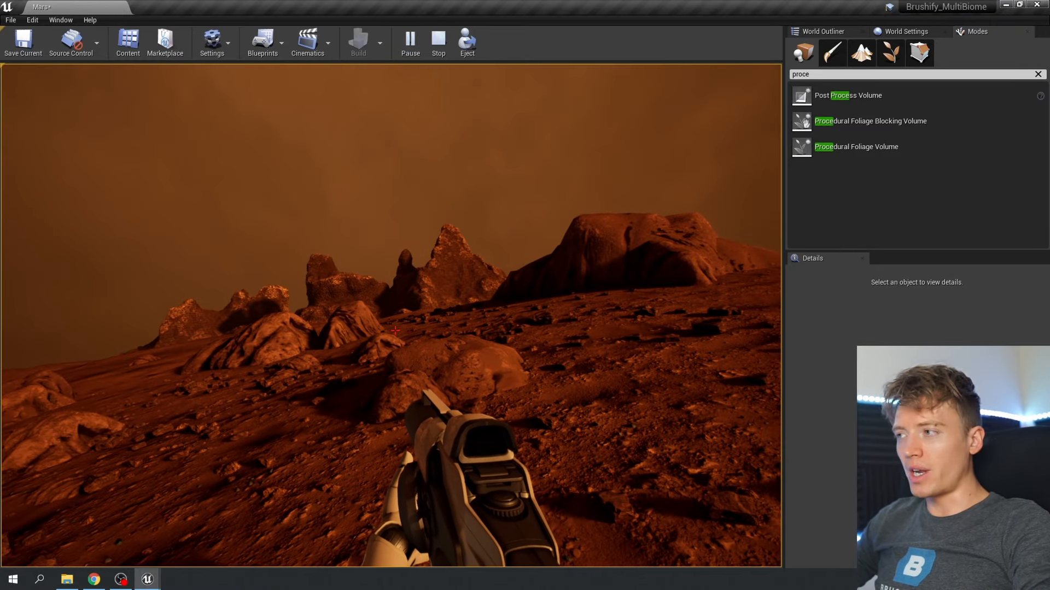
key("a")
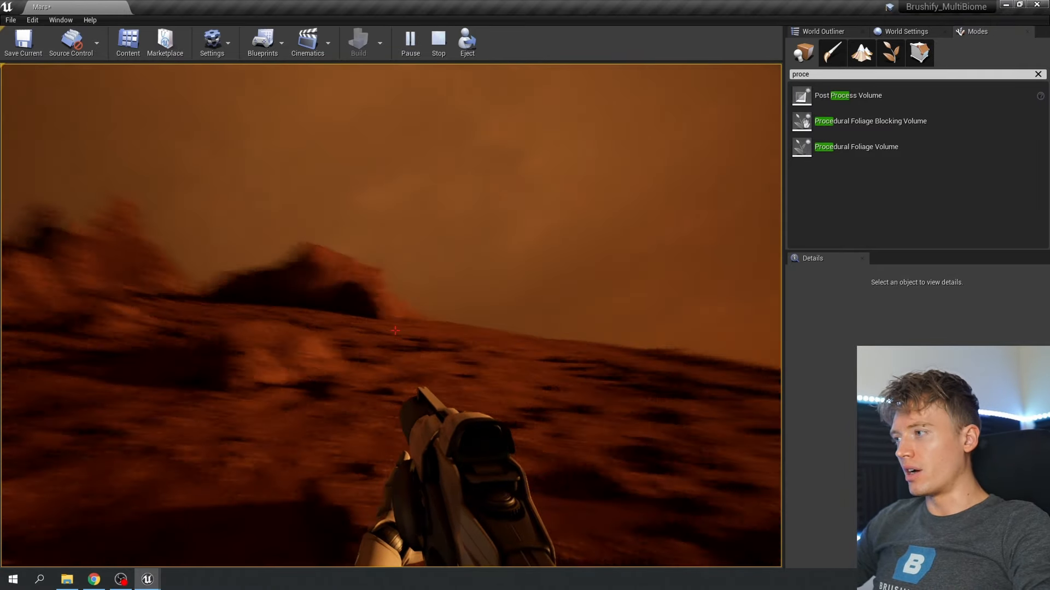
key("Escape")
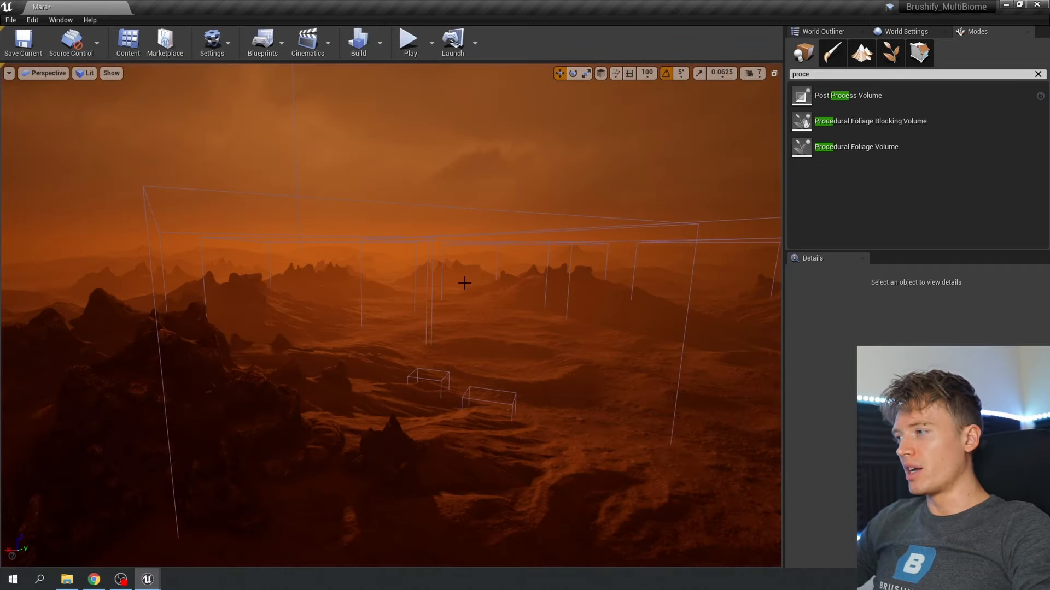
- Switch the viewport to game view and examine the buttes, scattered rocks and open plains without editor outlines
key("g")
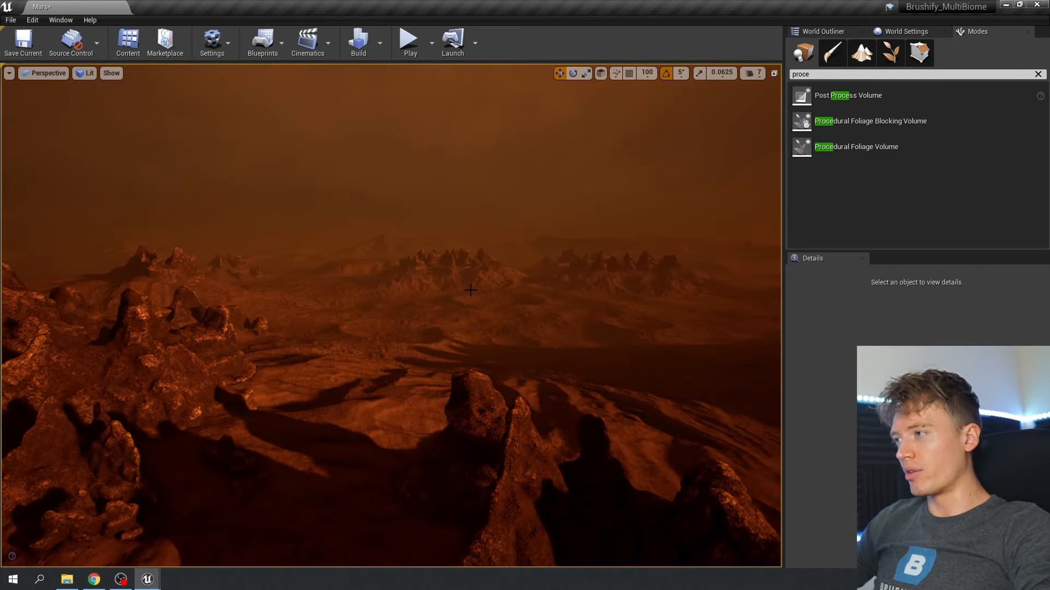
right_click_drag(483, 299, 721, 262)
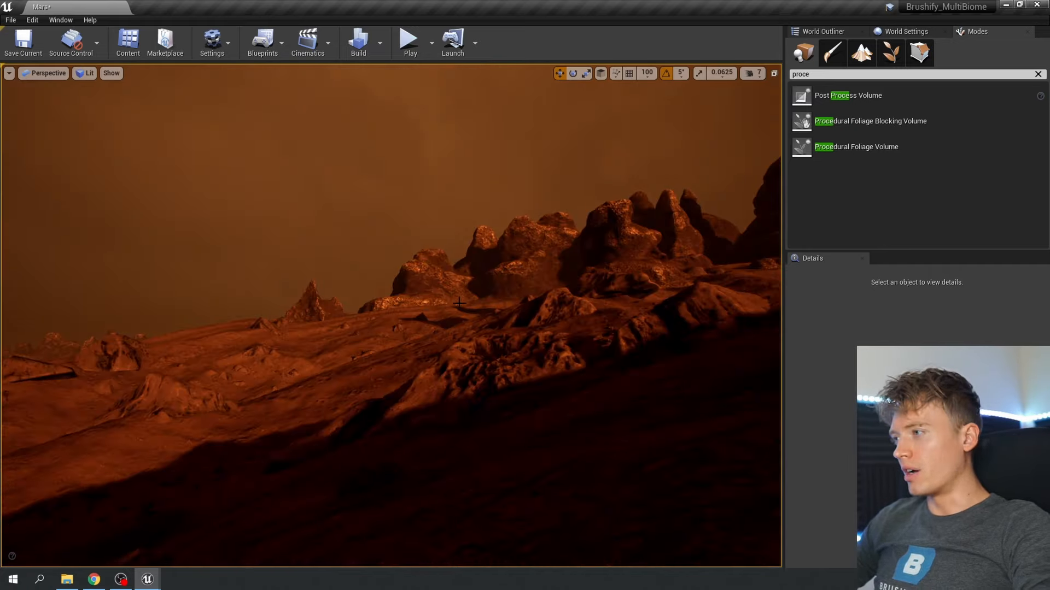
right_click_drag(459, 303, 451, 329)
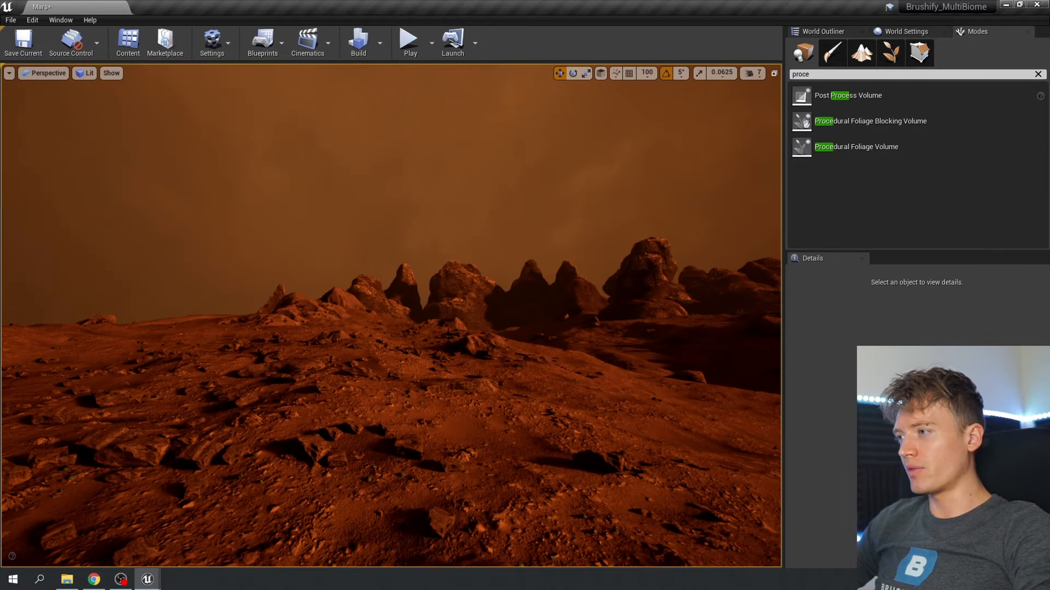
right_click_drag(451, 330, 699, 250)
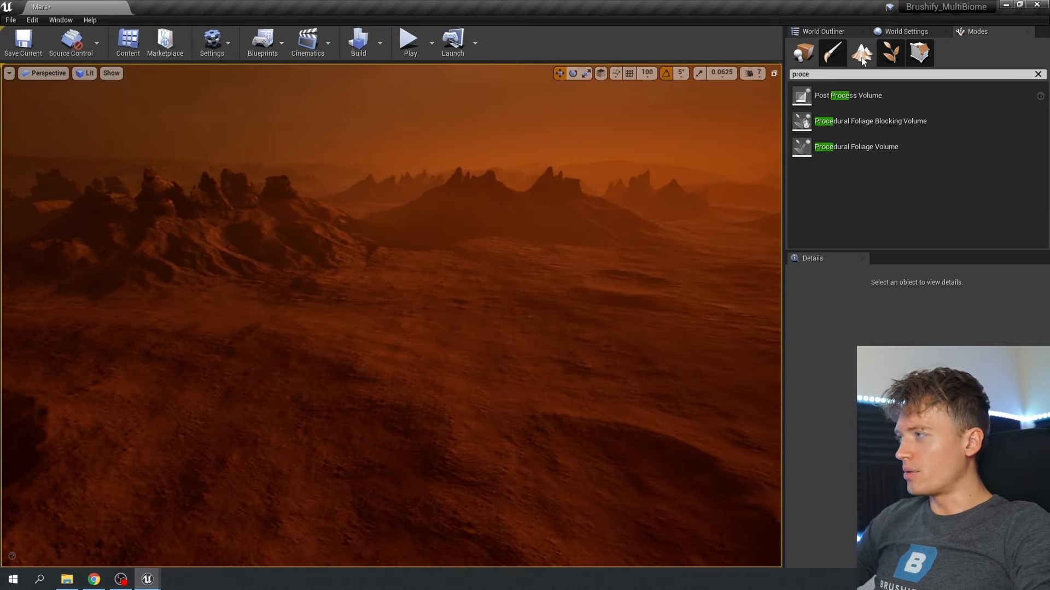
- Clear the class search and switch to landscape sculpting with the Alpha brush
left_click(1038, 74)
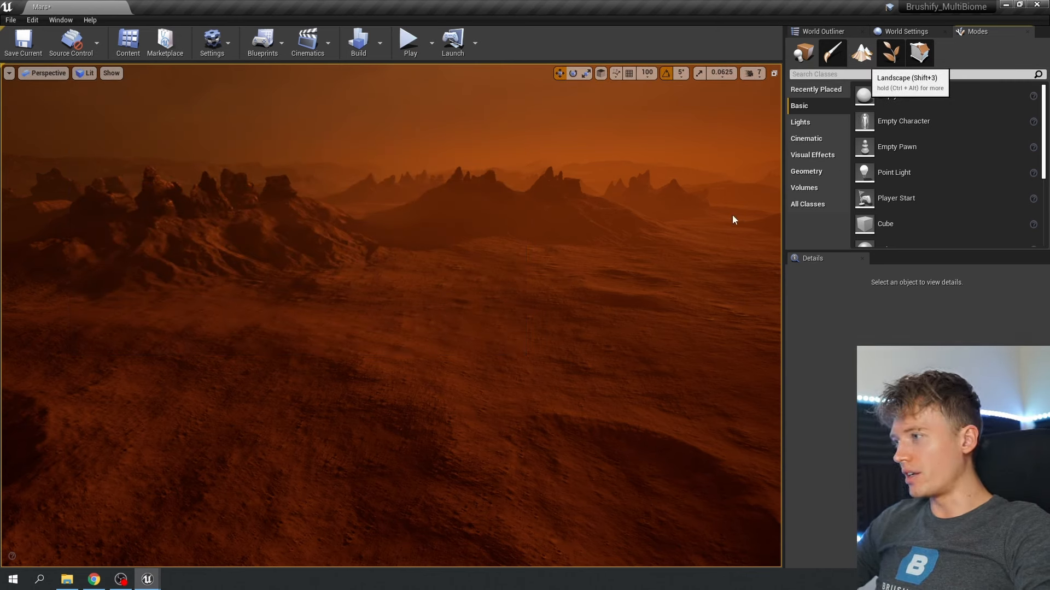
key("shift+3")
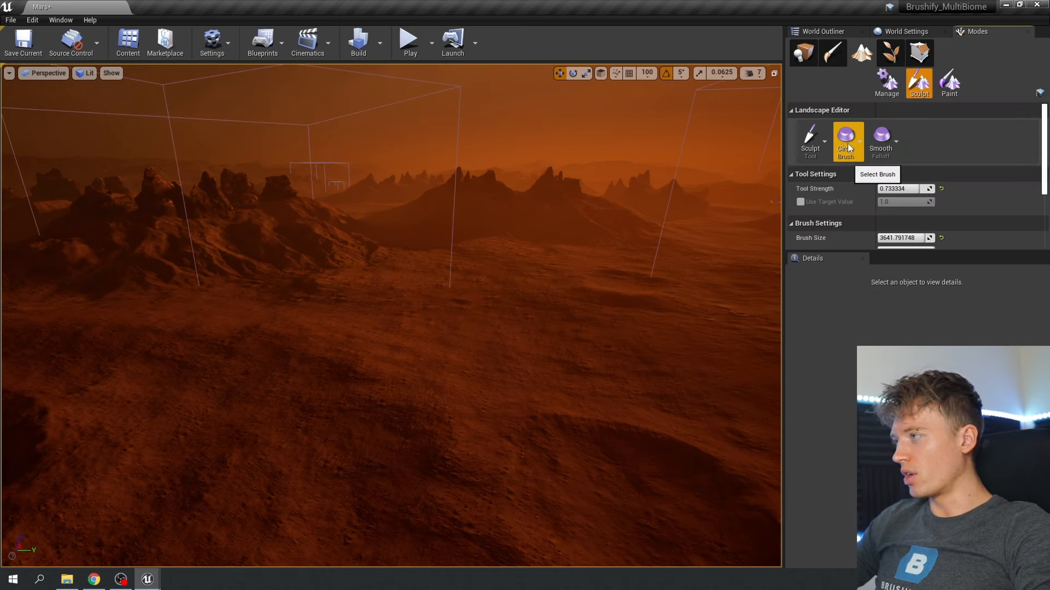
left_click(823, 148)
left_click(848, 148)
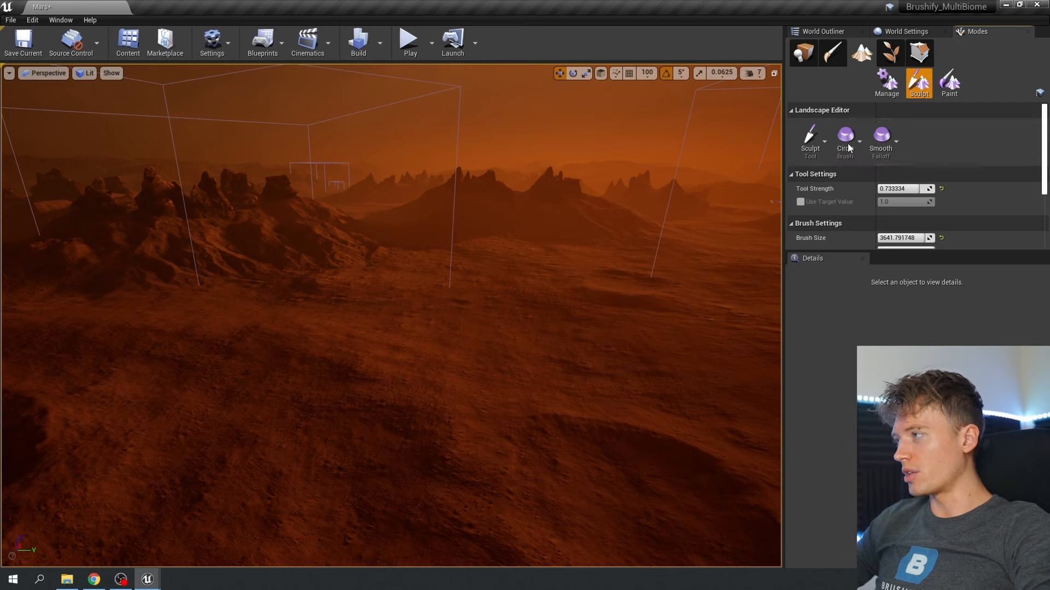
left_click(837, 147)
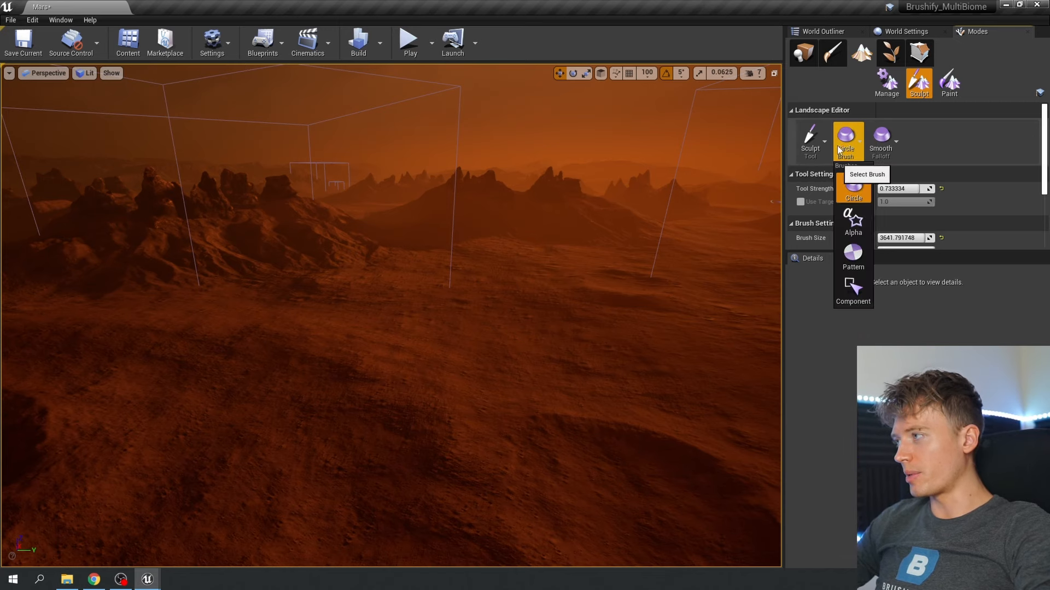
left_click(856, 219)
- Browse the AlphaBrushes folder and assign T_Brushify_Mars_A as the sculpt brush texture
left_click_drag(902, 250, 902, 433)
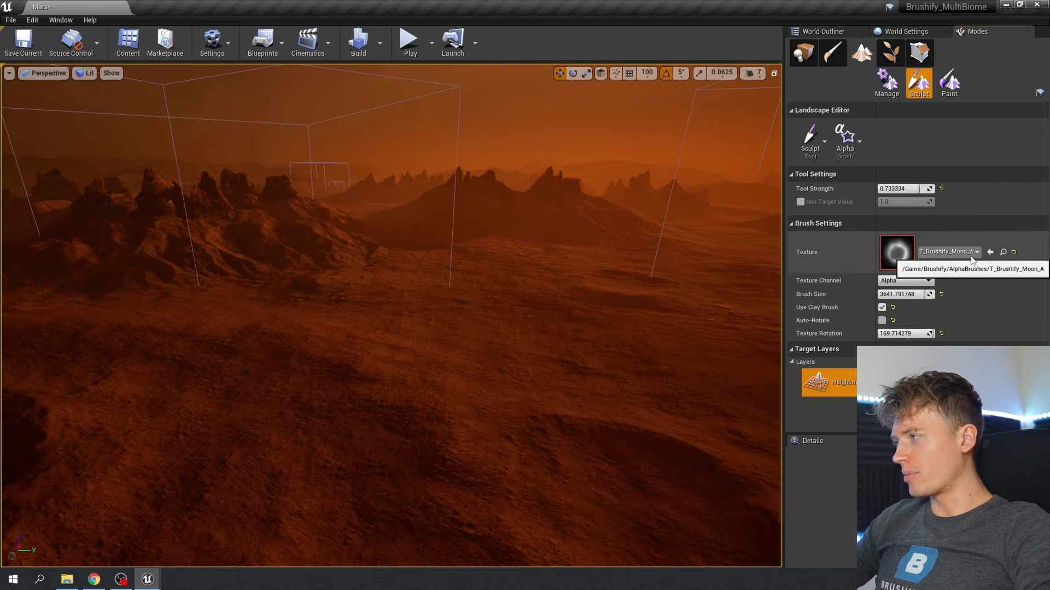
left_click(1002, 252)
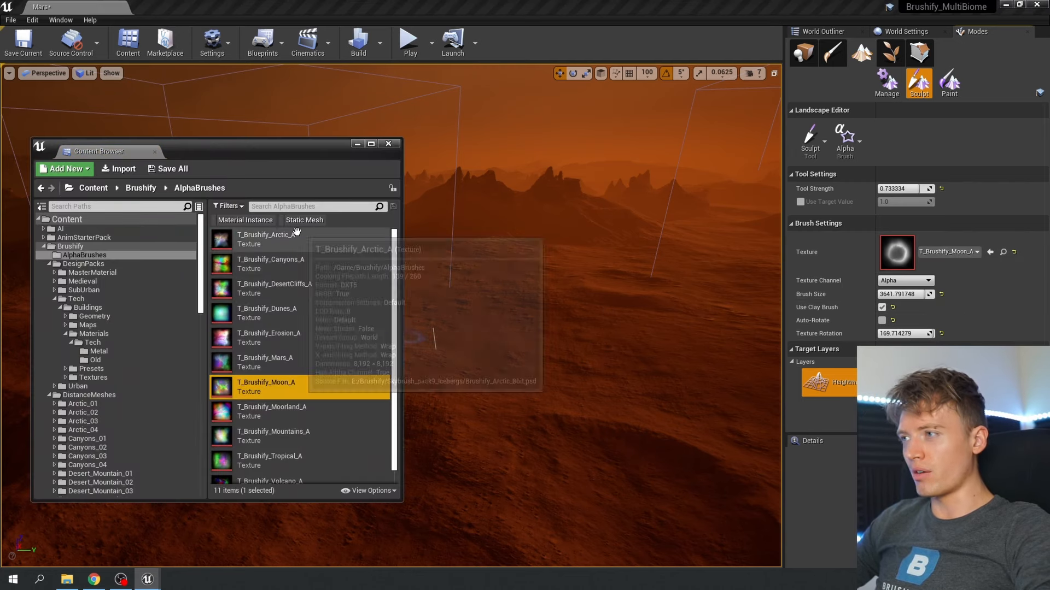
scroll(300, 394, "down", 1)
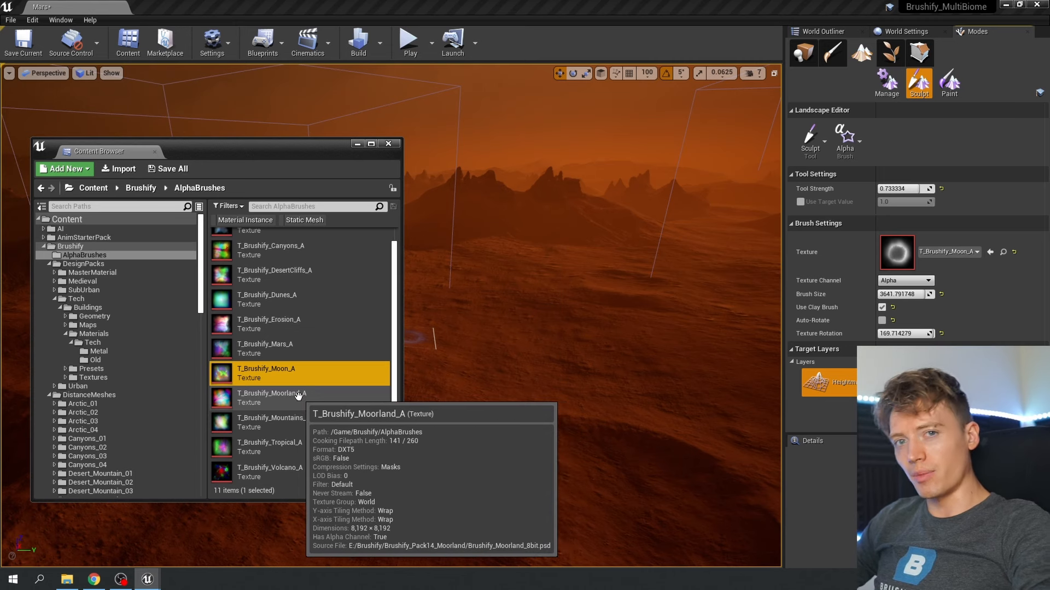
scroll(306, 268, "up", 1)
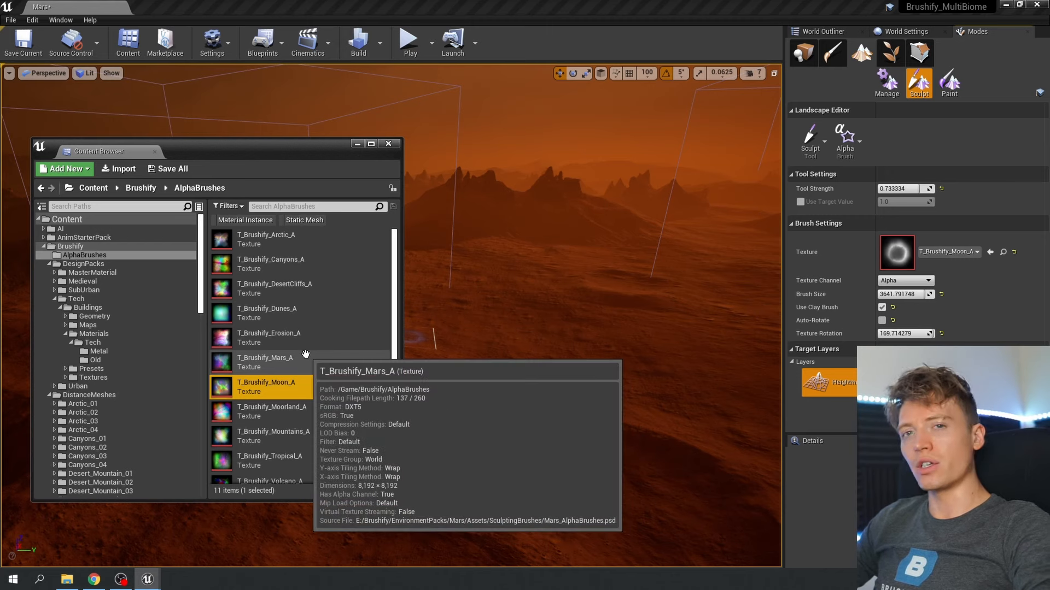
left_click(307, 361)
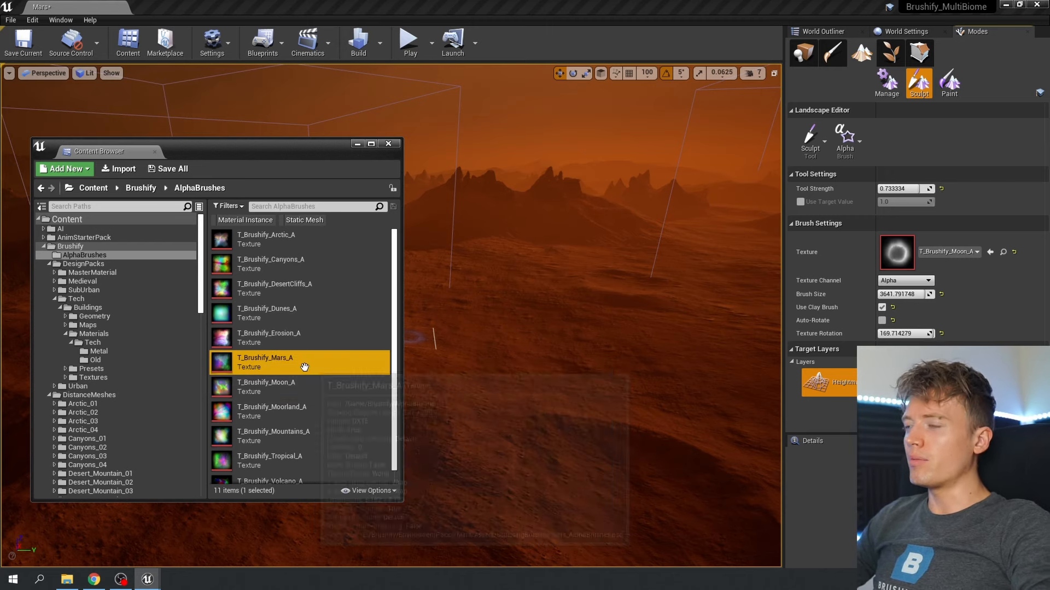
mouse_move(271, 354)
left_mouse_down()
mouse_move(442, 372)
mouse_move(891, 287)
mouse_move(893, 260)
left_mouse_up()
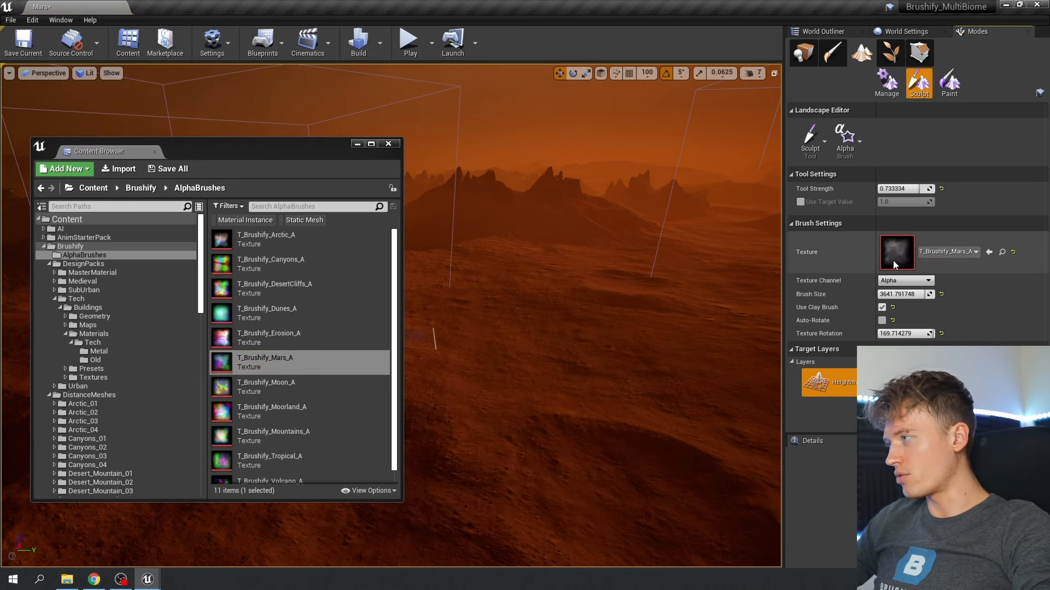
- Minimize the floating asset browser and set the alpha brush size to 25192
left_click(358, 144)
mouse_move(361, 149)
right_mouse_down()
mouse_move(406, 240)
mouse_move(387, 173)
mouse_move(390, 210)
right_mouse_up()
left_click(903, 296)
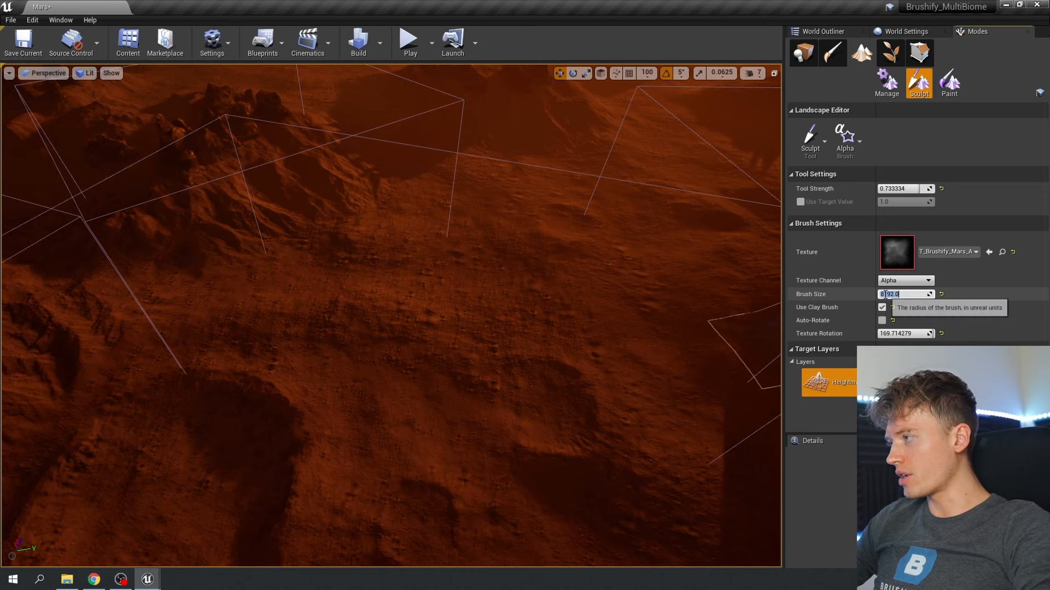
key("Return")
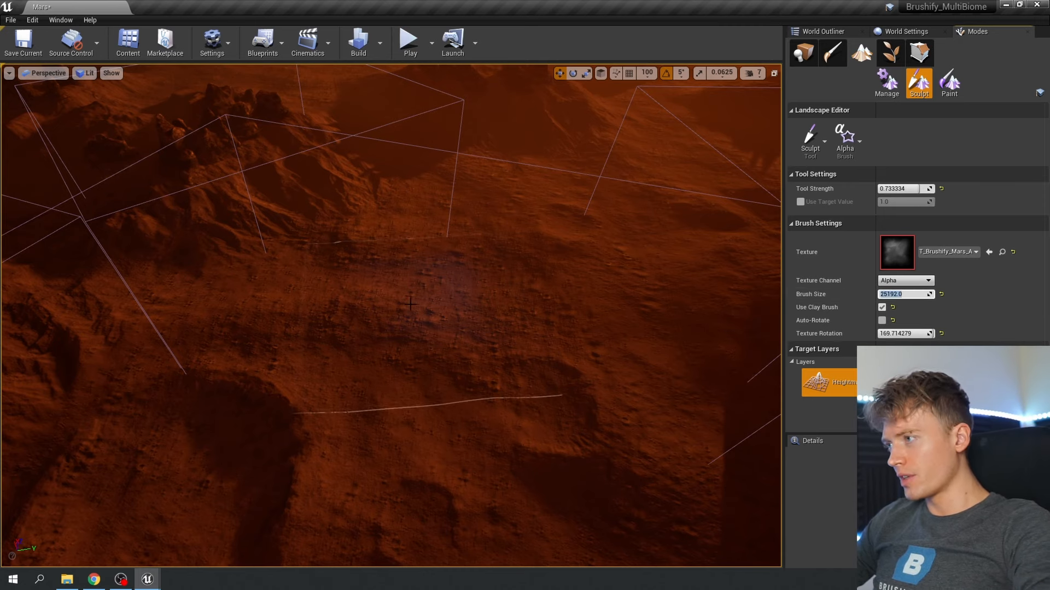
right_click_drag(405, 300, 436, 283)
right_click_drag(369, 295, 461, 300)
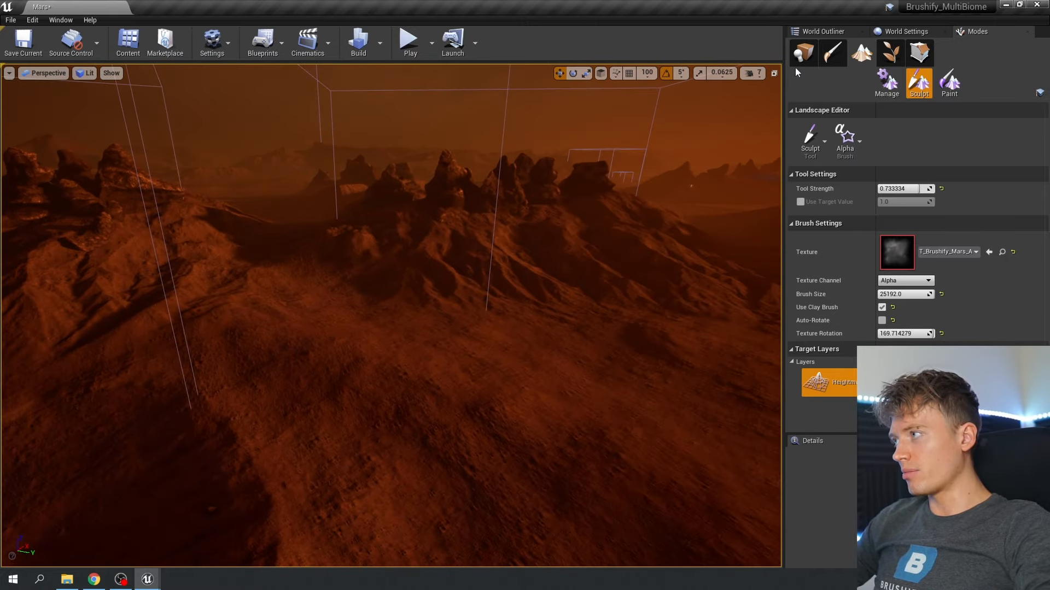
left_click(803, 53)
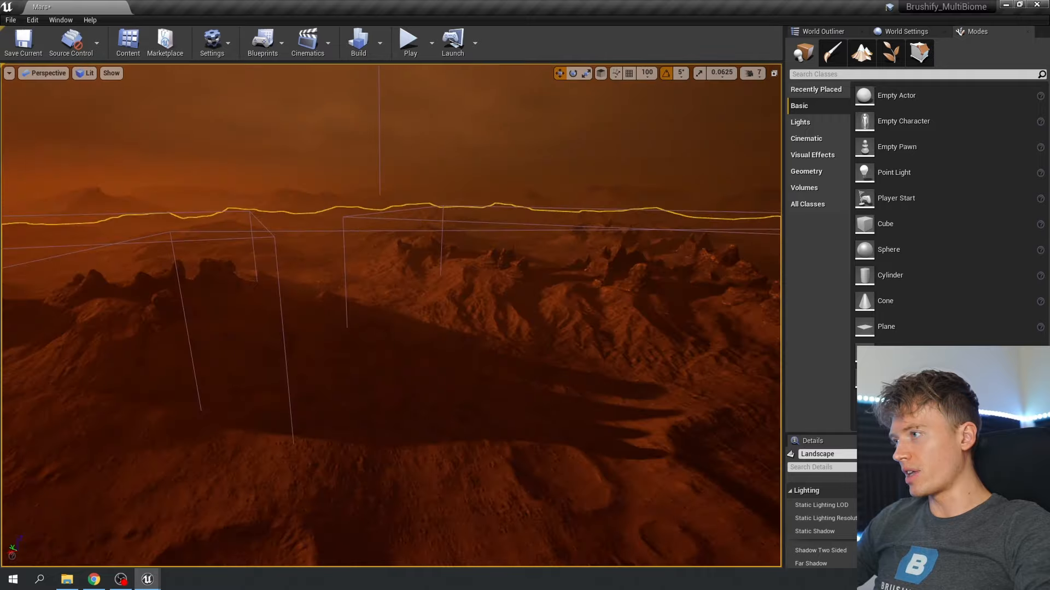
right_click_drag(390, 315, 235, 347)
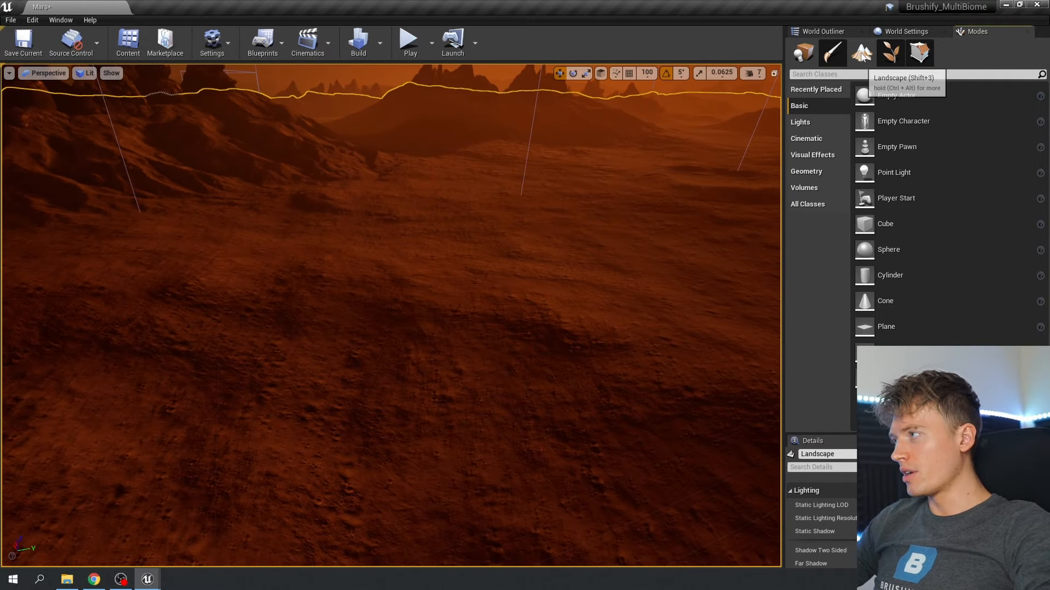
key("shift+3")
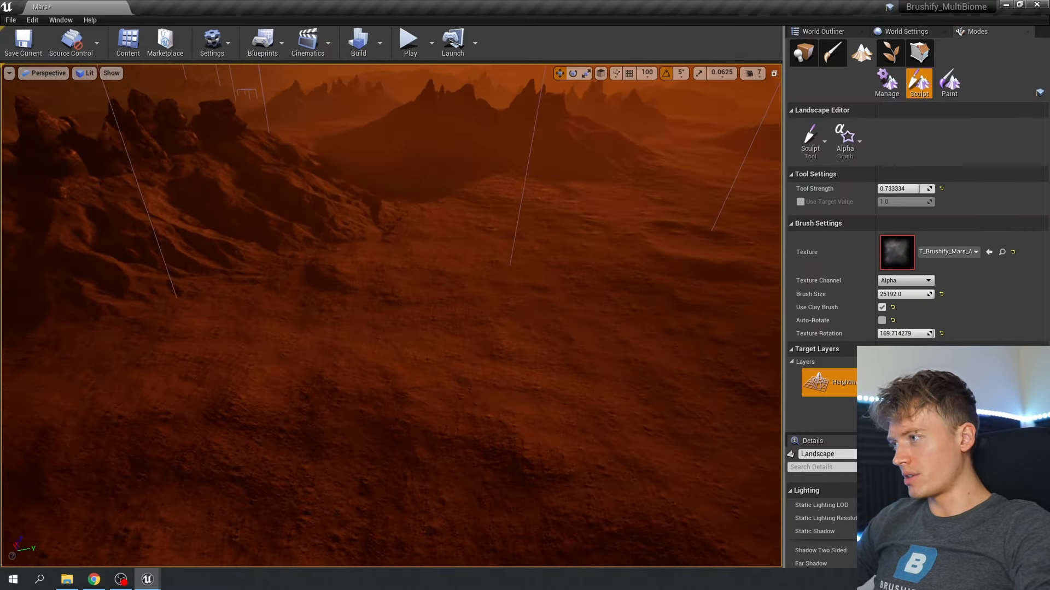
- Try stamping the alpha brush on the plain with the tool strength set to 3, and undo the stamp
right_click_drag(501, 323, 502, 323)
key("s")
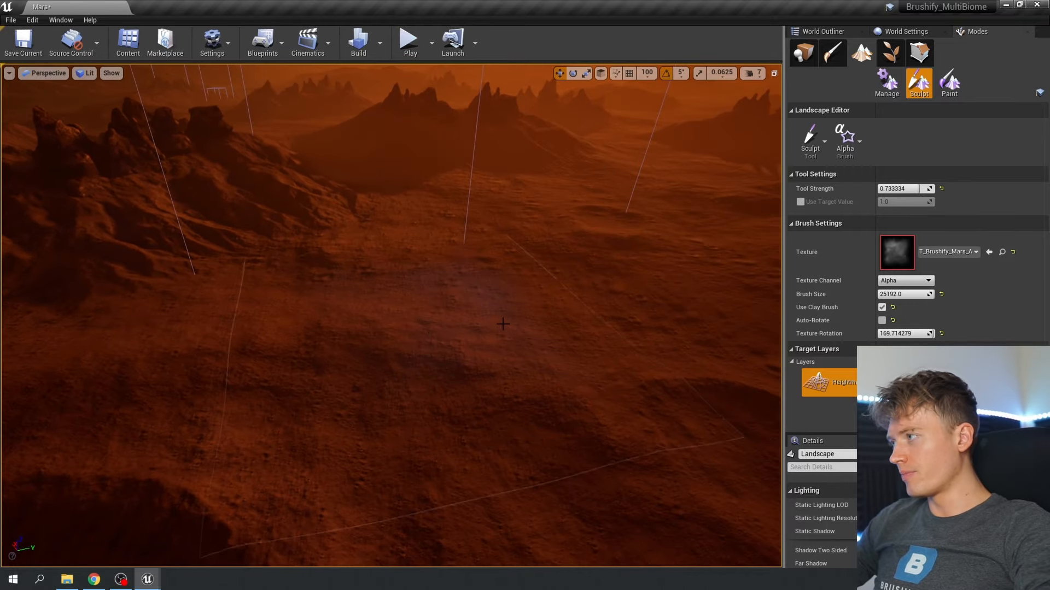
left_click(902, 188)
type("3")
key("Return")
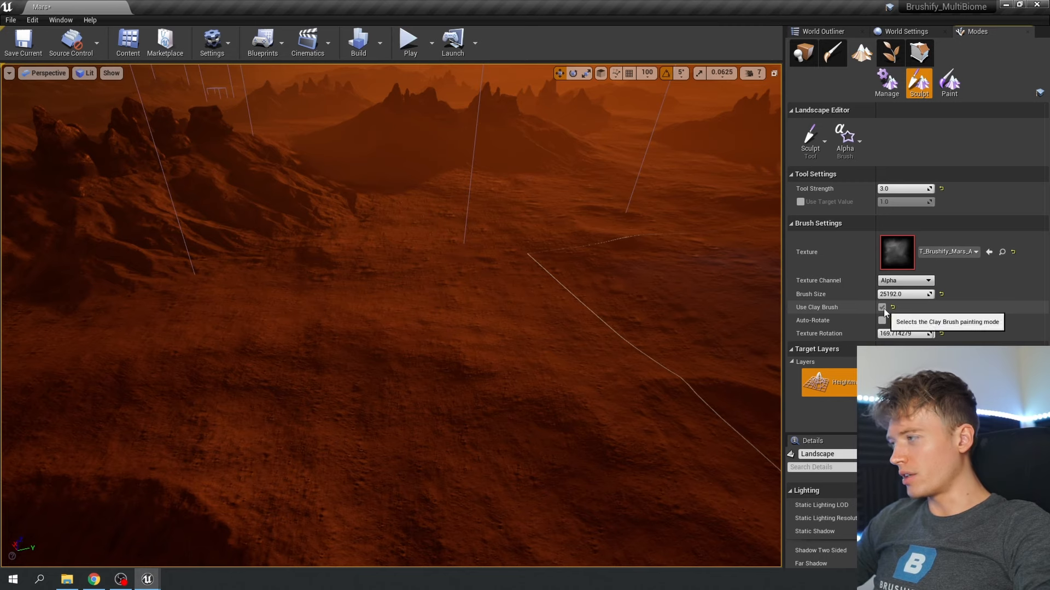
left_click(424, 312)
right_click_drag(394, 281, 411, 295)
left_click(35, 20)
left_click(48, 38)
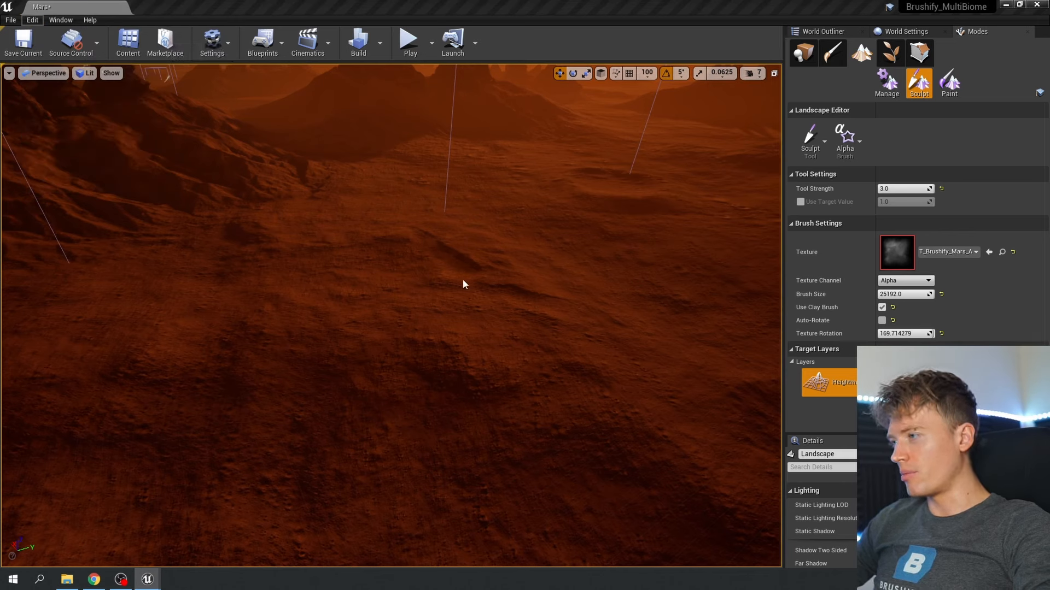
key("ctrl+z")
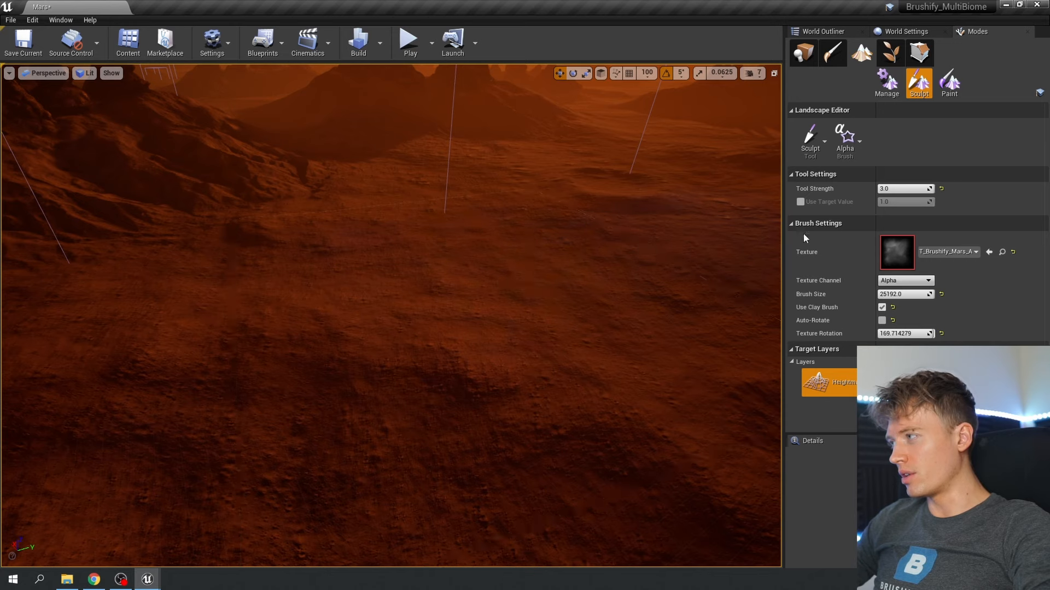
- Set the tool strength to 10, test a stamp on the plain, and undo it
type("10")
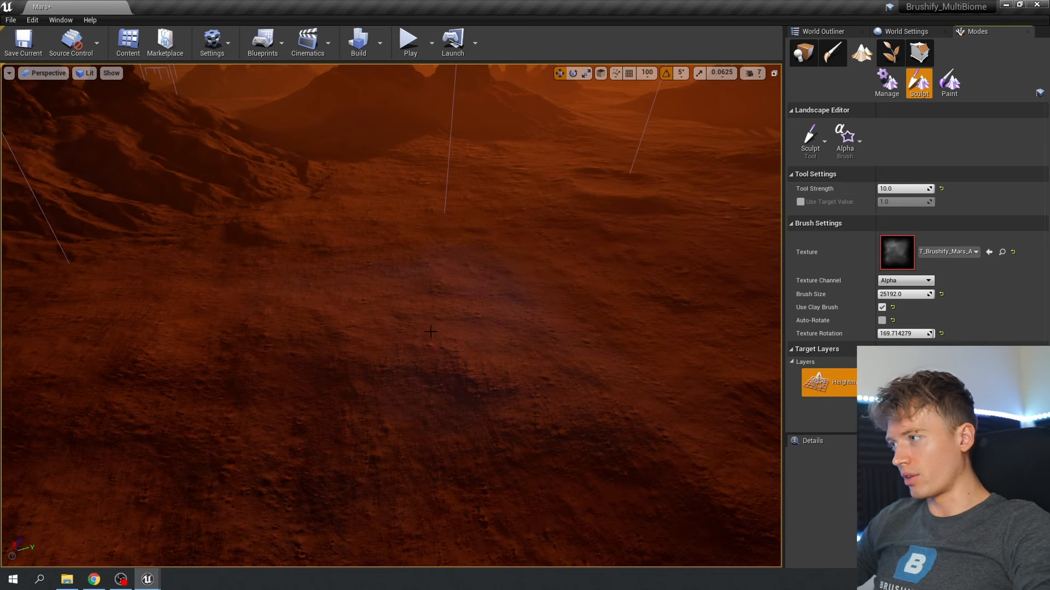
right_click_drag(411, 283, 411, 284)
left_click(478, 348)
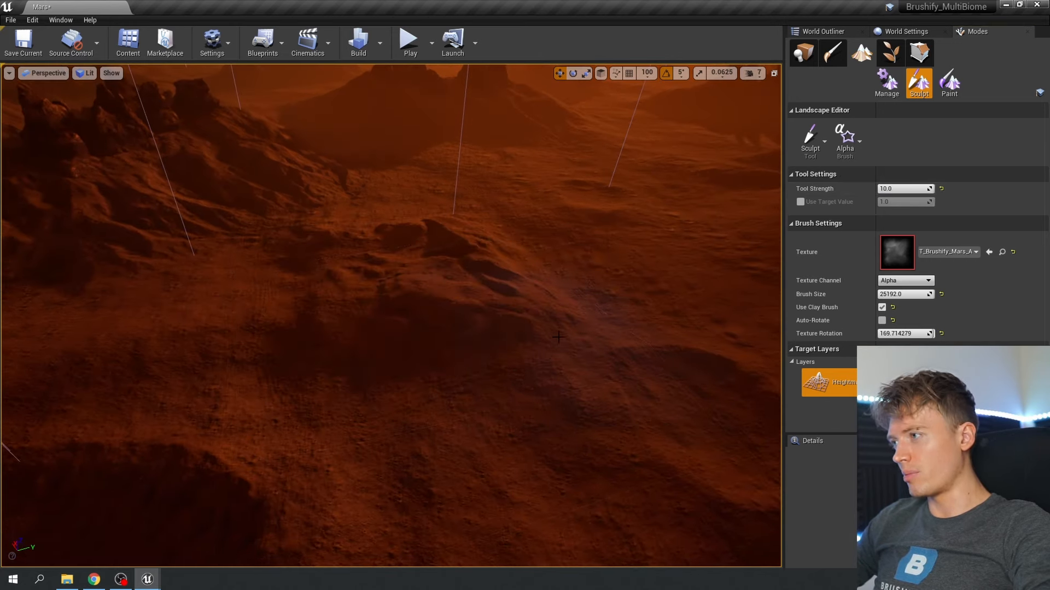
mouse_move(558, 337)
right_mouse_down()
mouse_move(583, 313)
mouse_move(656, 326)
mouse_move(610, 336)
right_mouse_up()
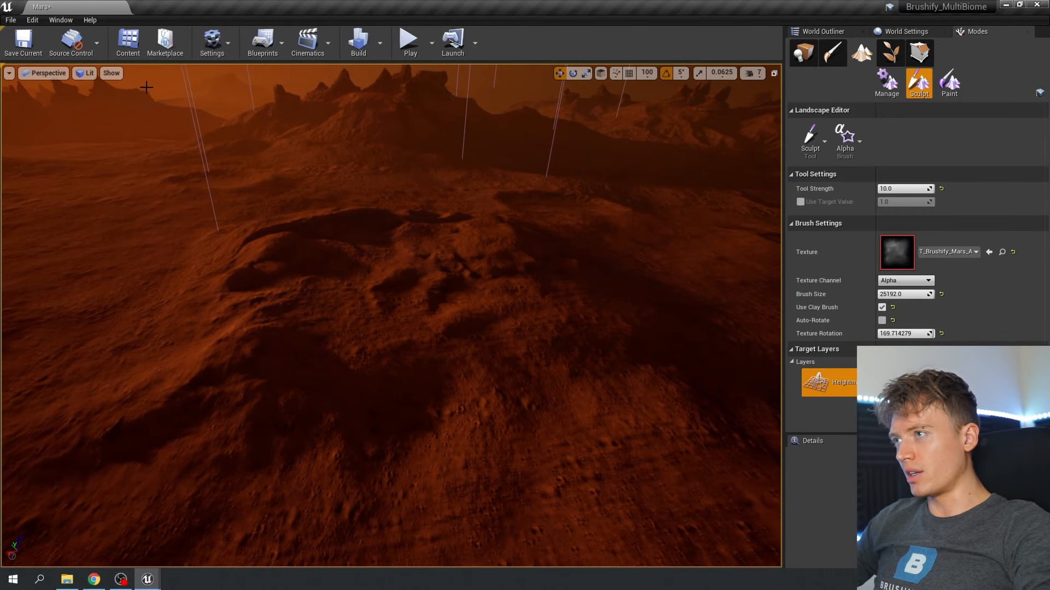
left_click(33, 20)
left_click(71, 36)
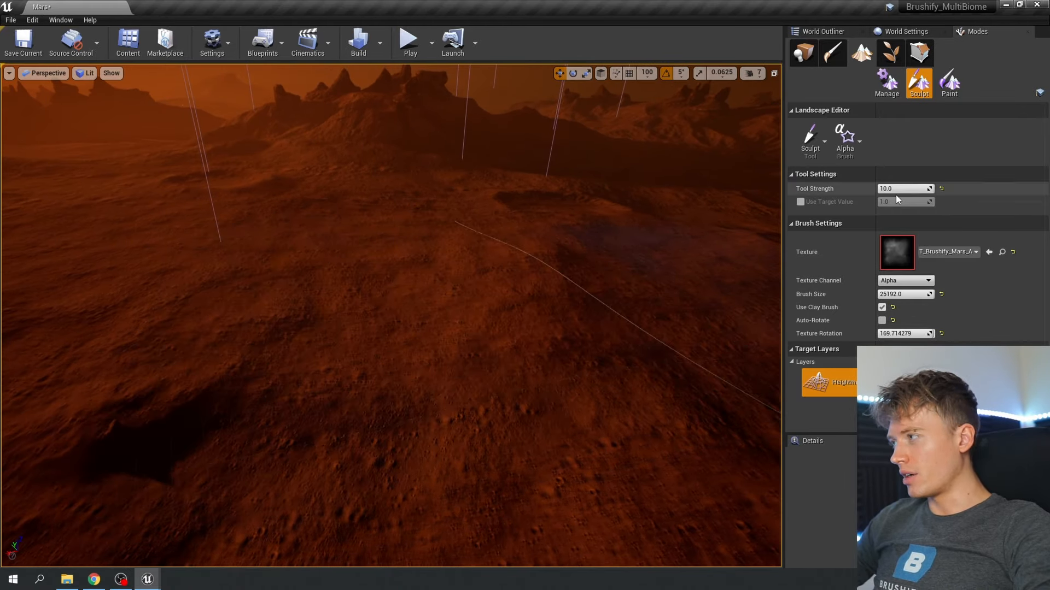
key("Return")
- Set the alpha brush size to 35192
right_click_drag(634, 325, 558, 309)
left_click(894, 294)
type("3")
right_click_drag(546, 290, 525, 305)
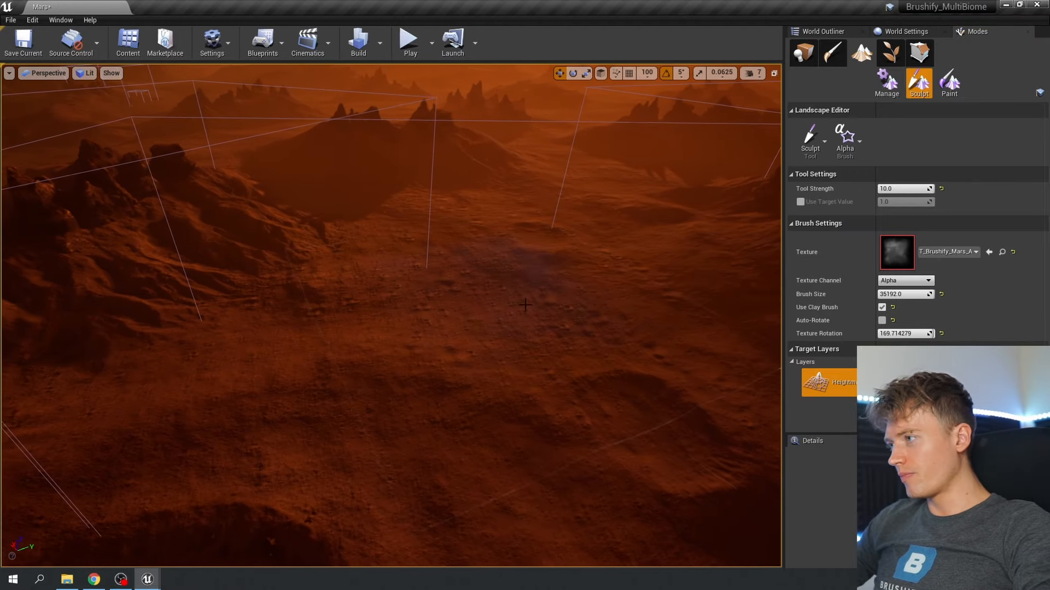
- Try a stamp on the plain with the texture rotation at about -118.29, and undo it
left_click_drag(930, 334, 883, 333)
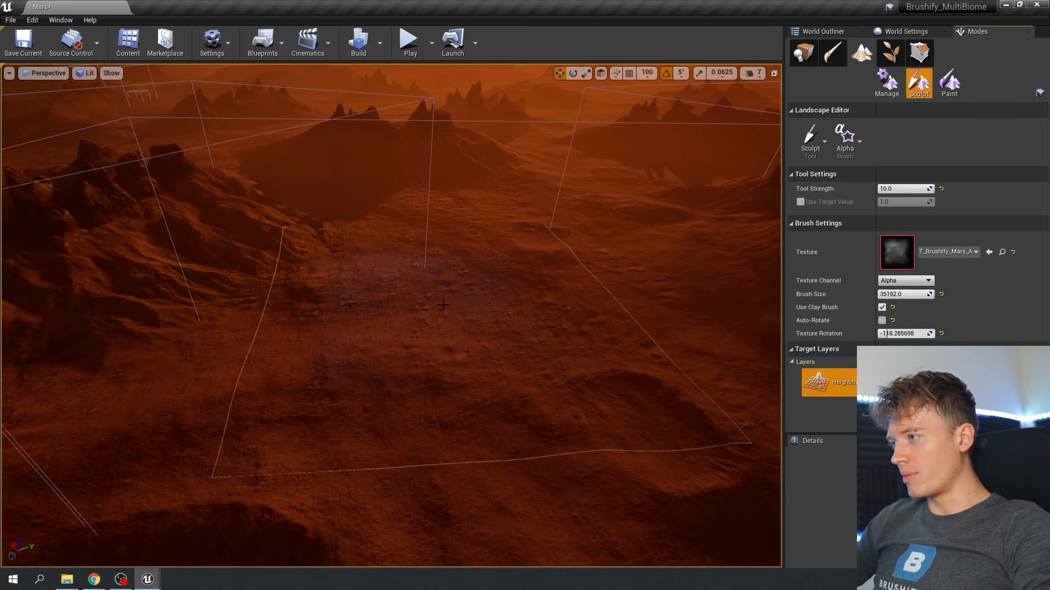
left_click(497, 346)
mouse_move(497, 346)
right_mouse_down()
mouse_move(541, 333)
mouse_move(569, 350)
mouse_move(602, 334)
mouse_move(563, 312)
right_mouse_up()
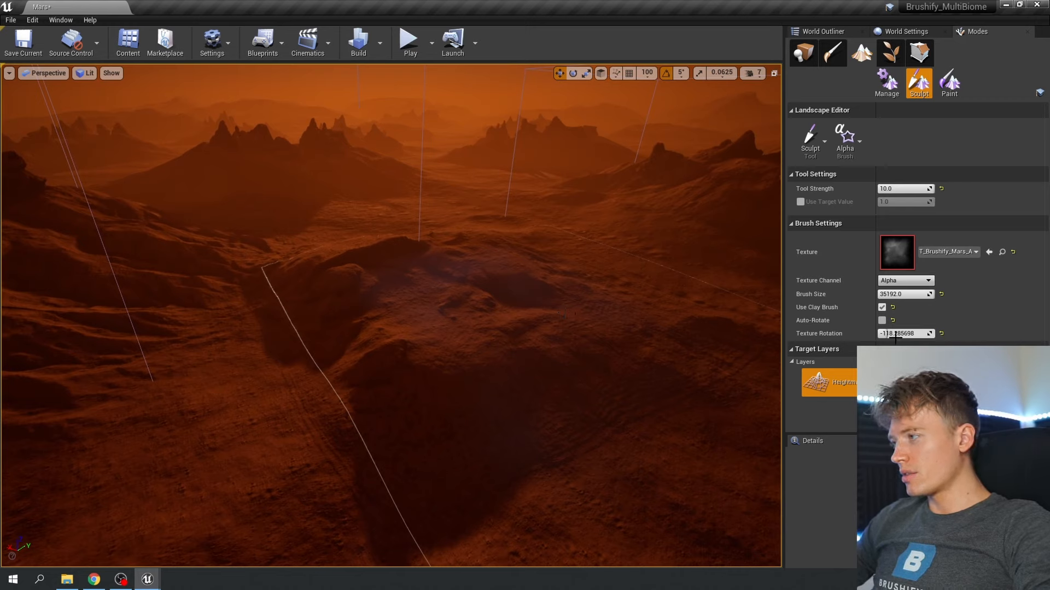
key("ctrl+z")
- Set the texture rotation to about 46.29 and stamp a raised landform onto the plain
left_click_drag(905, 334, 913, 334)
left_click(448, 360)
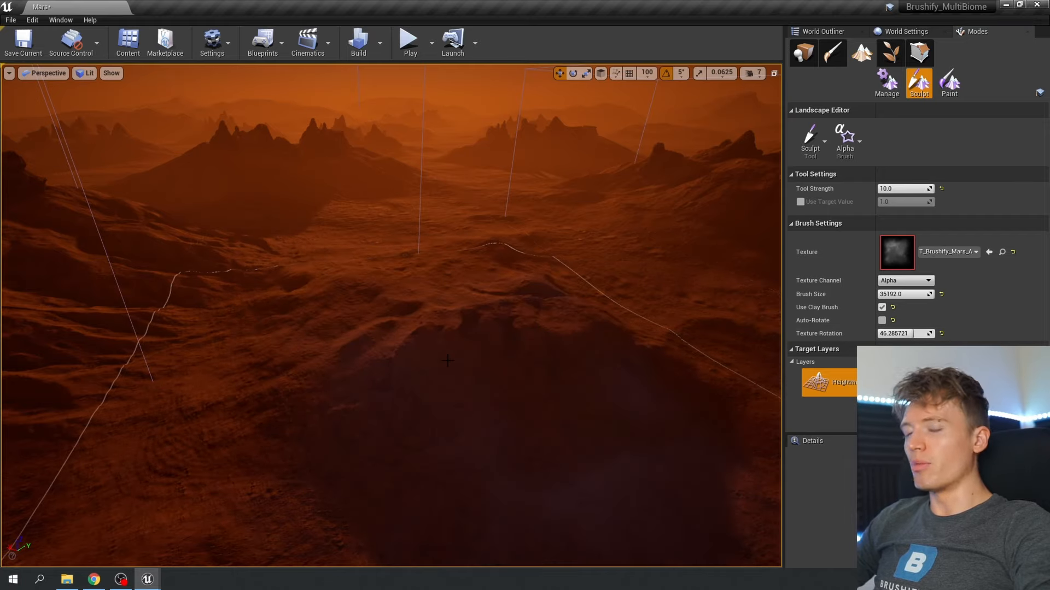
mouse_move(453, 360)
right_mouse_down()
mouse_move(689, 359)
mouse_move(585, 359)
mouse_move(661, 359)
mouse_move(466, 338)
right_mouse_up()
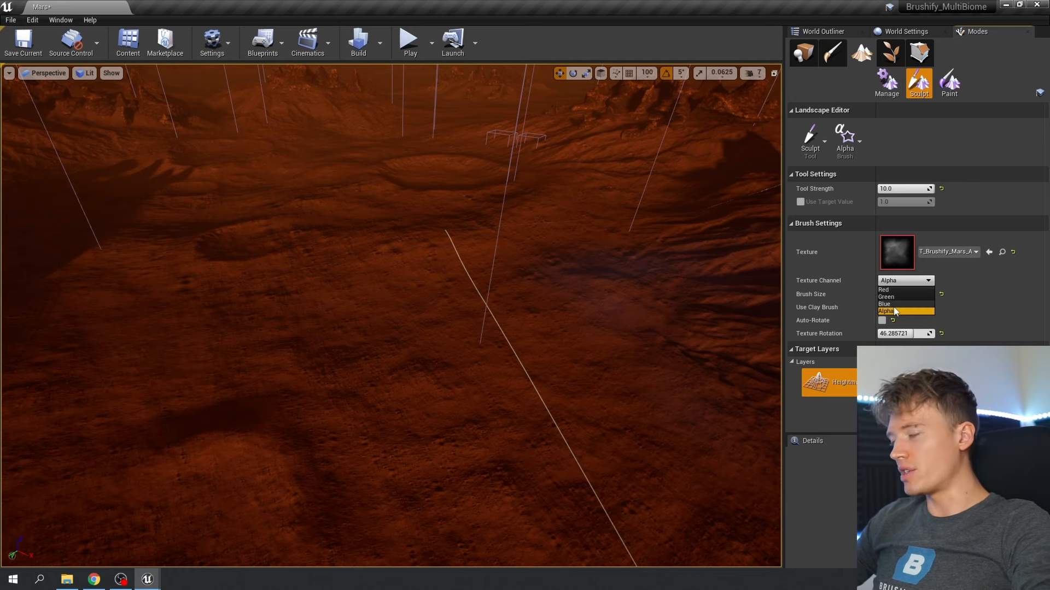
- Locate T_Brushify_Mars_A in the AlphaBrushes folder, close the asset browser, and set the brush's texture channel to Red
left_click(1002, 252)
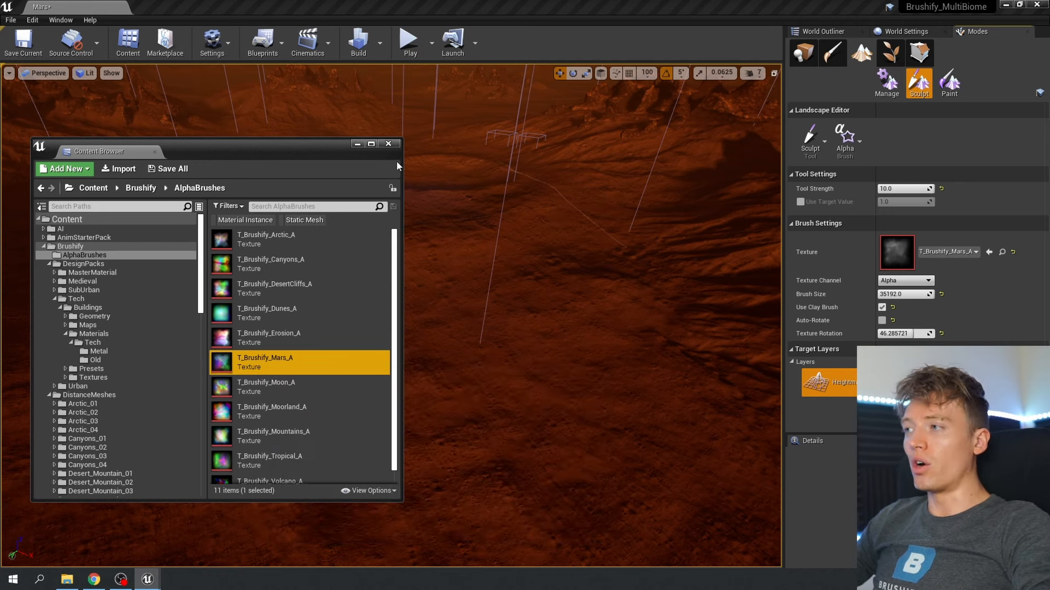
left_click(388, 143)
left_click(907, 281)
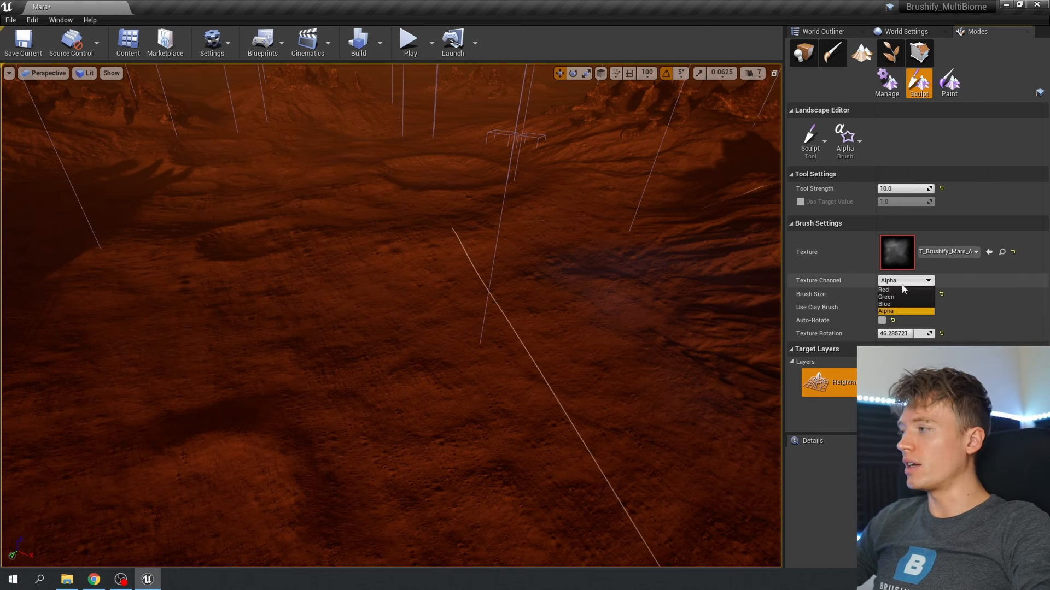
left_click(899, 291)
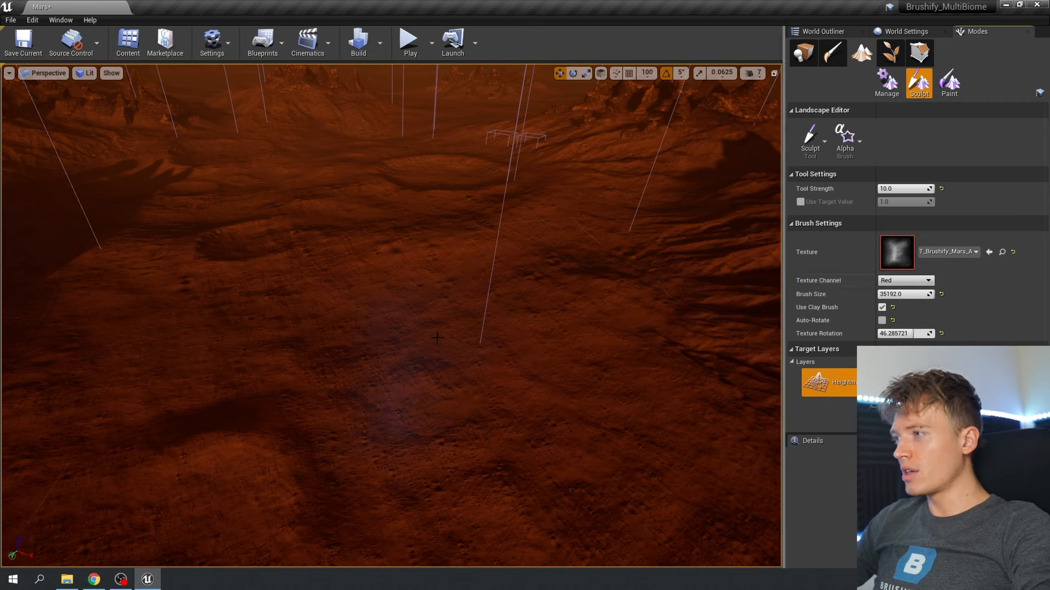
- Try a Red-channel stamp on the plain with the texture rotation at about 8.57, and undo it
left_click_drag(909, 333, 903, 333)
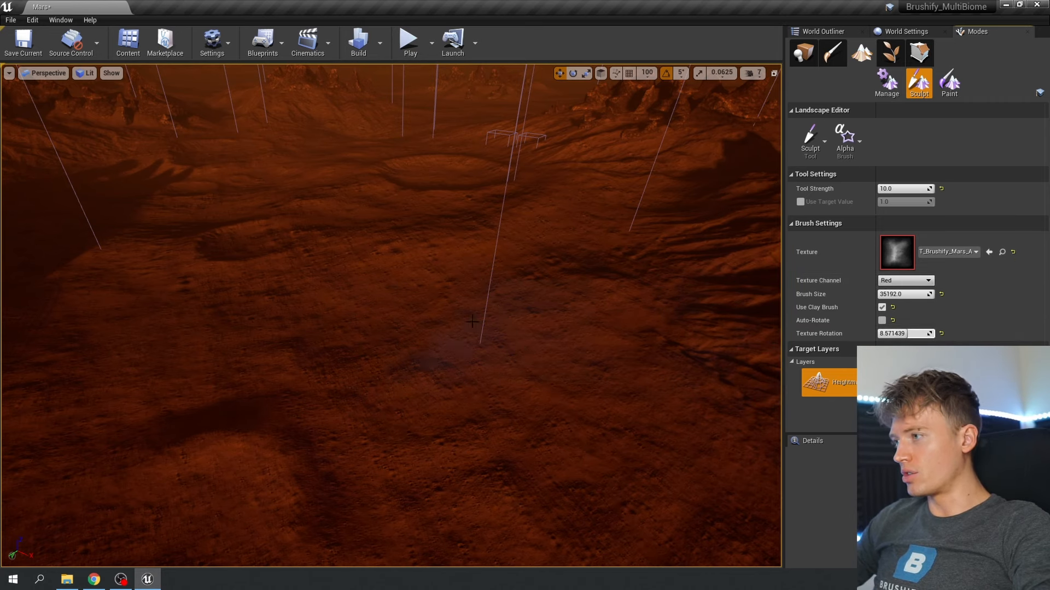
left_click(492, 392)
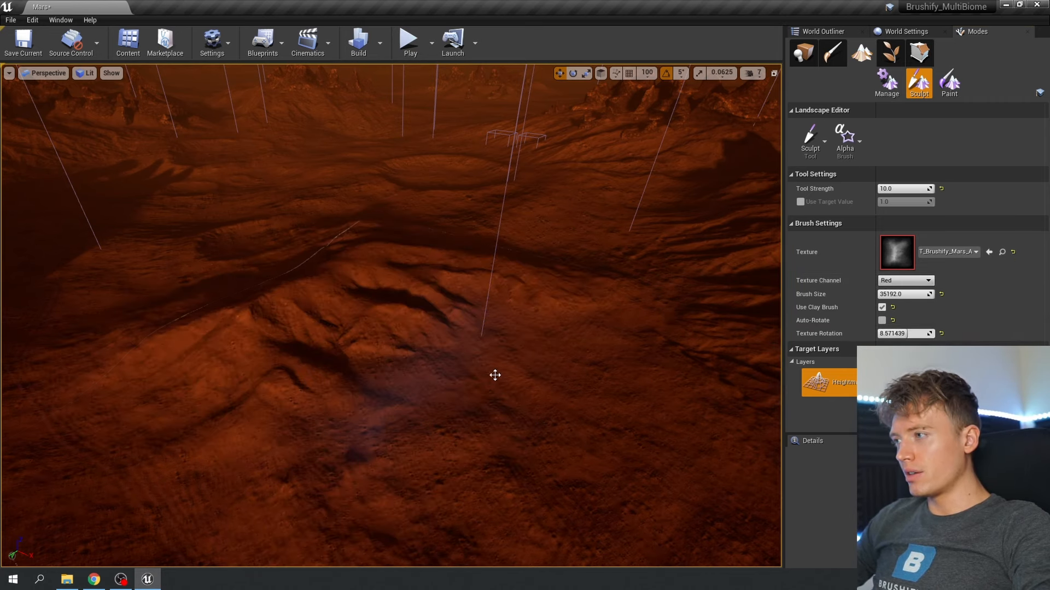
key("d")
mouse_move(494, 375)
right_mouse_down()
mouse_move(437, 334)
mouse_move(350, 328)
mouse_move(514, 328)
mouse_move(552, 344)
mouse_move(570, 372)
mouse_move(547, 344)
mouse_move(738, 311)
mouse_move(333, 266)
right_mouse_up()
key("a")
key("s")
key("a")
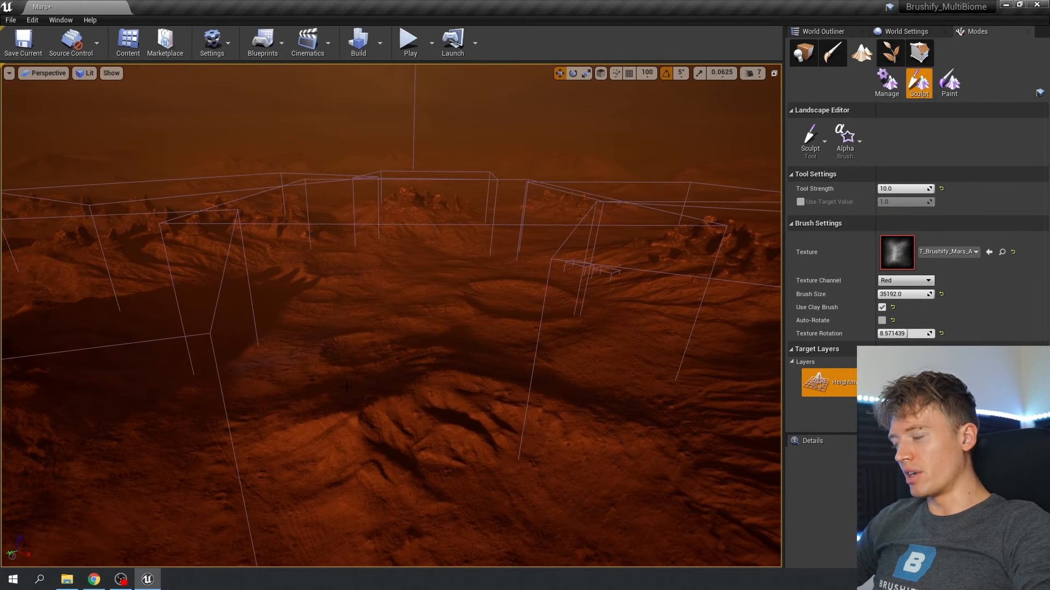
right_click_drag(346, 387, 469, 378)
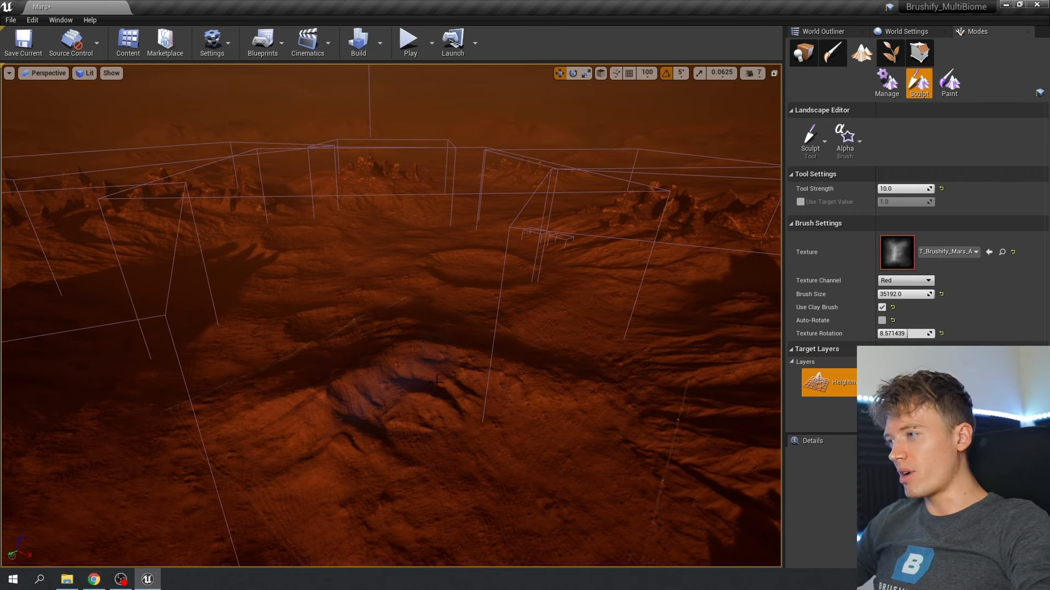
left_click(33, 20)
left_click(49, 39)
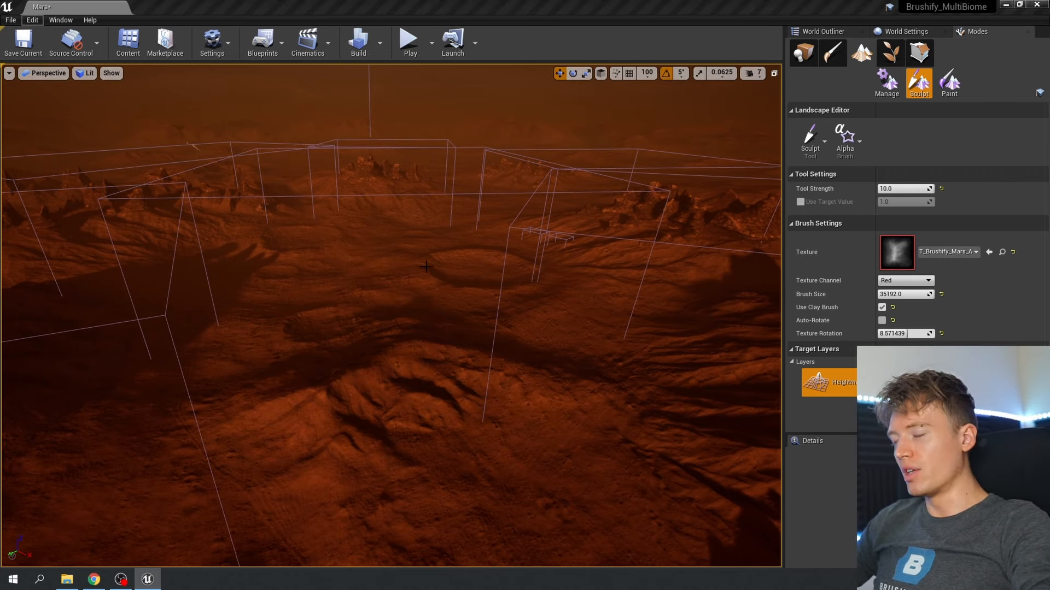
- Set the texture rotation to about -5.14 and stamp a Red-channel mound onto an open area of the plain
right_click_drag(427, 267, 477, 306)
right_click_drag(396, 361, 411, 275)
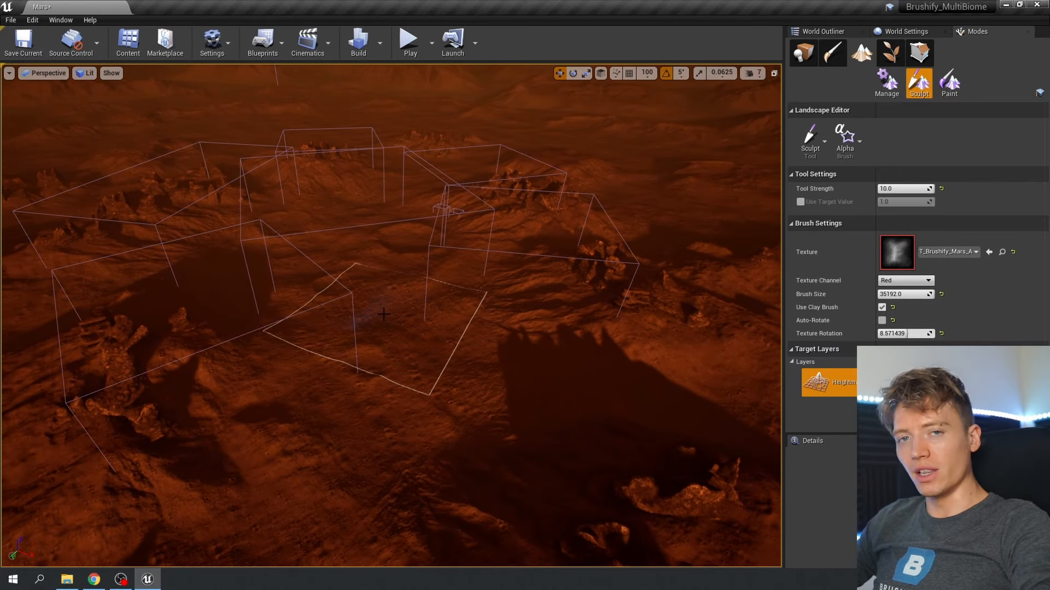
mouse_move(383, 314)
right_mouse_down()
mouse_move(482, 284)
mouse_move(465, 290)
mouse_move(401, 229)
mouse_move(342, 233)
mouse_move(295, 240)
mouse_move(276, 271)
mouse_move(274, 311)
mouse_move(235, 322)
right_mouse_up()
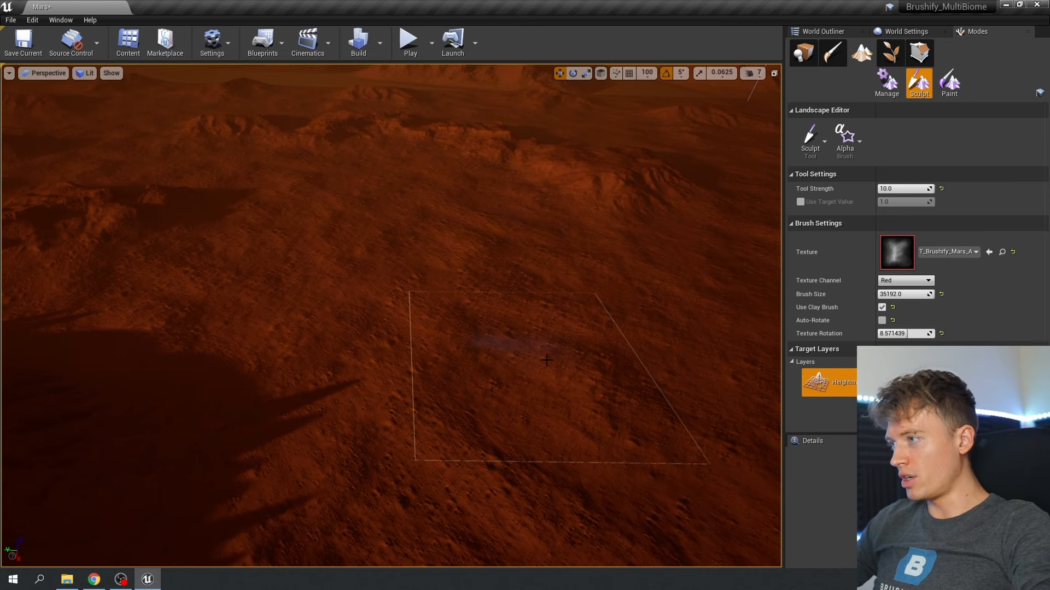
left_click_drag(910, 333, 894, 334)
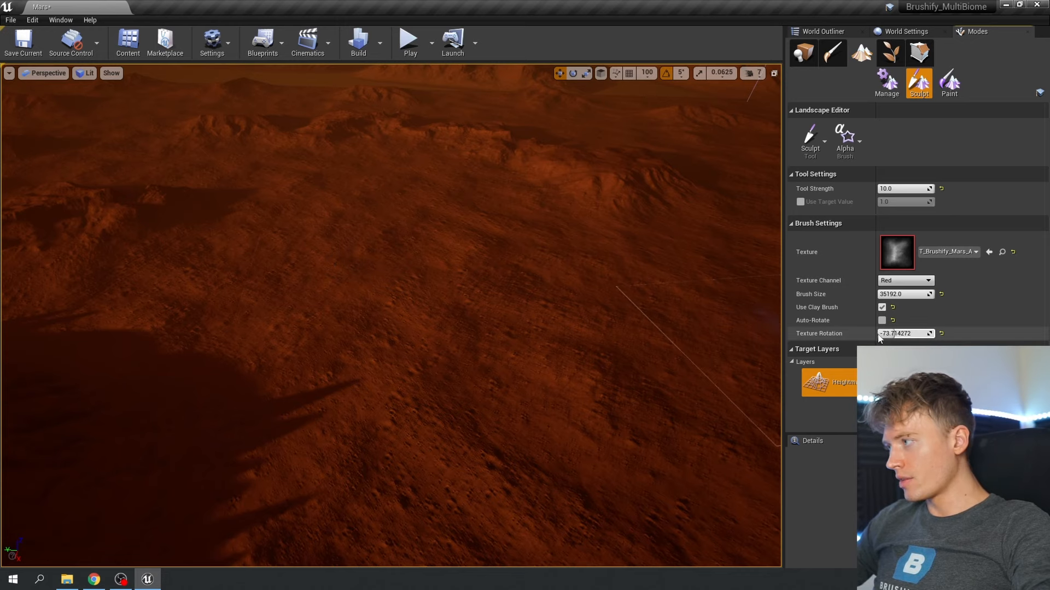
left_click(430, 354)
key("w")
mouse_move(431, 354)
right_mouse_down()
mouse_move(394, 354)
mouse_move(497, 350)
right_mouse_up()
- Switch the brush's texture channel to Green and enter a tool strength of 10
left_click(908, 280)
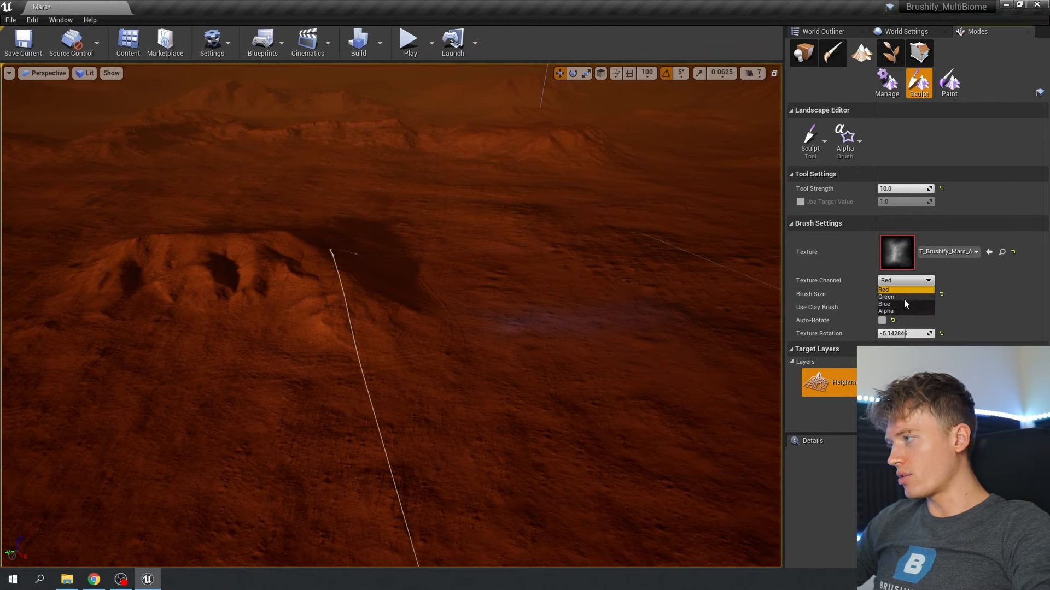
left_click(902, 298)
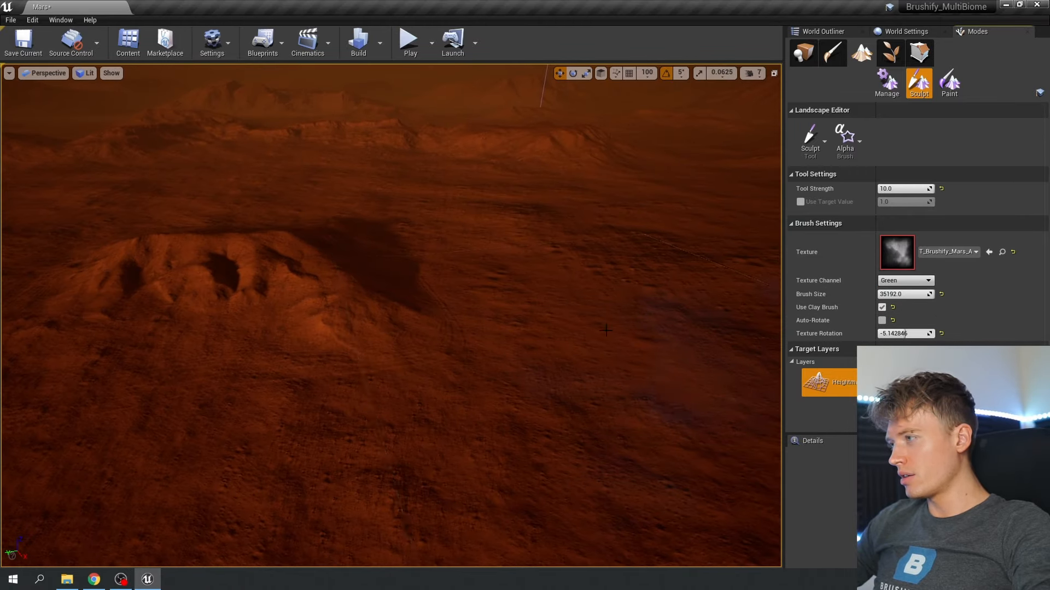
key("s")
right_click_drag(369, 322, 370, 336)
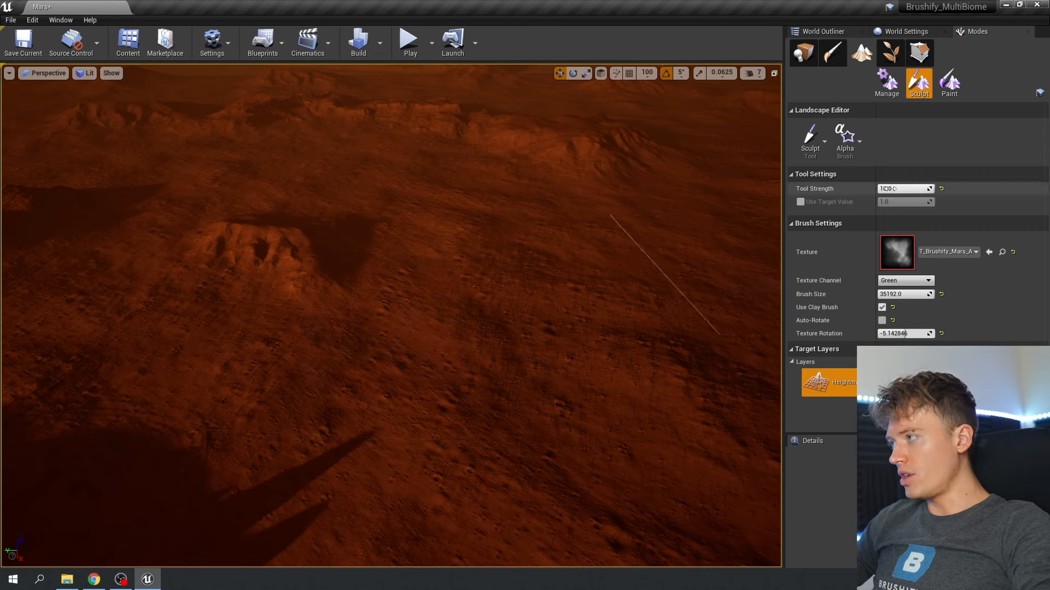
left_click(896, 189)
type("10")
key("Return")
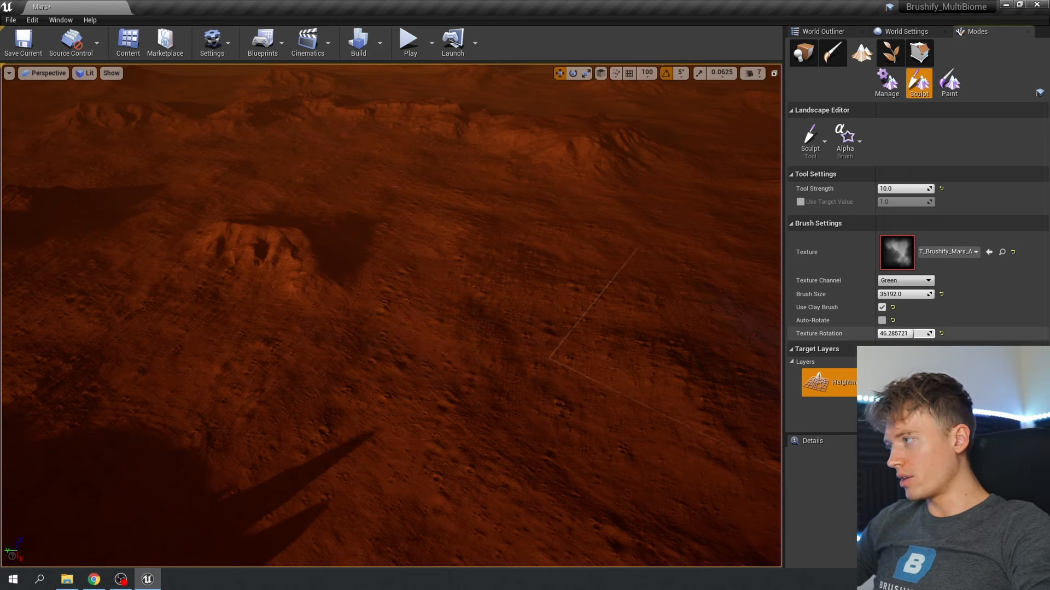
- Try a Green-channel stamp beside the mound with the texture rotation at about 56.57, and undo it
left_click_drag(912, 334, 919, 333)
left_click(501, 362)
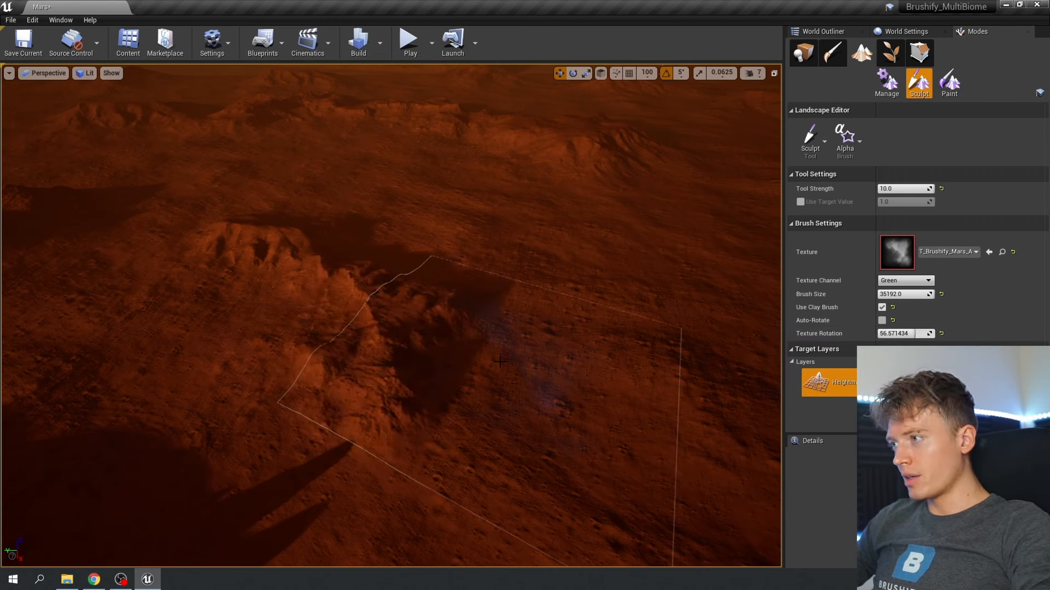
mouse_move(372, 311)
right_mouse_down()
mouse_move(300, 356)
mouse_move(307, 334)
mouse_move(447, 326)
right_mouse_up()
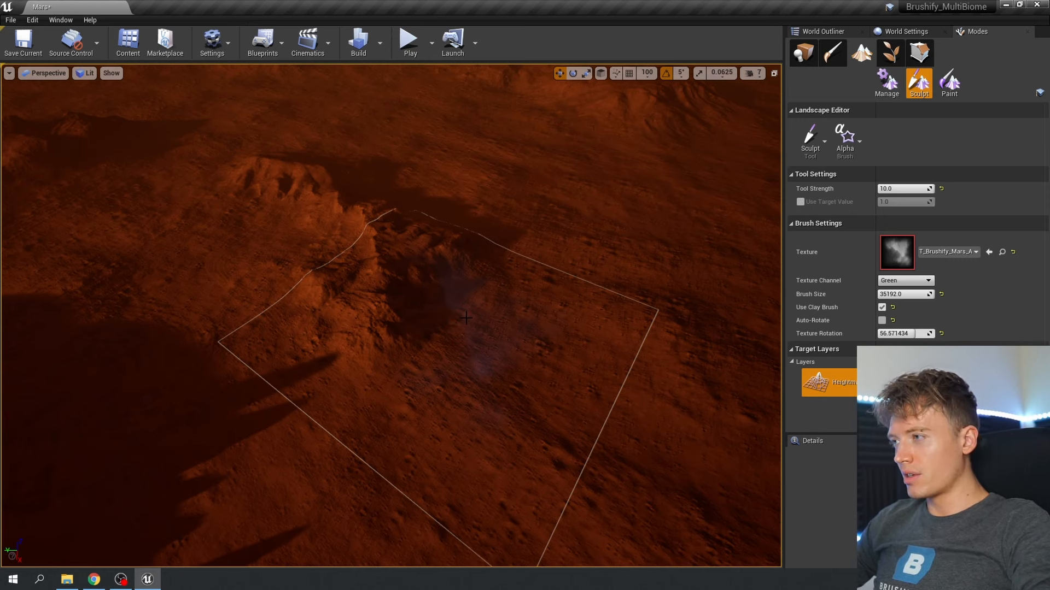
key("ctrl+z")
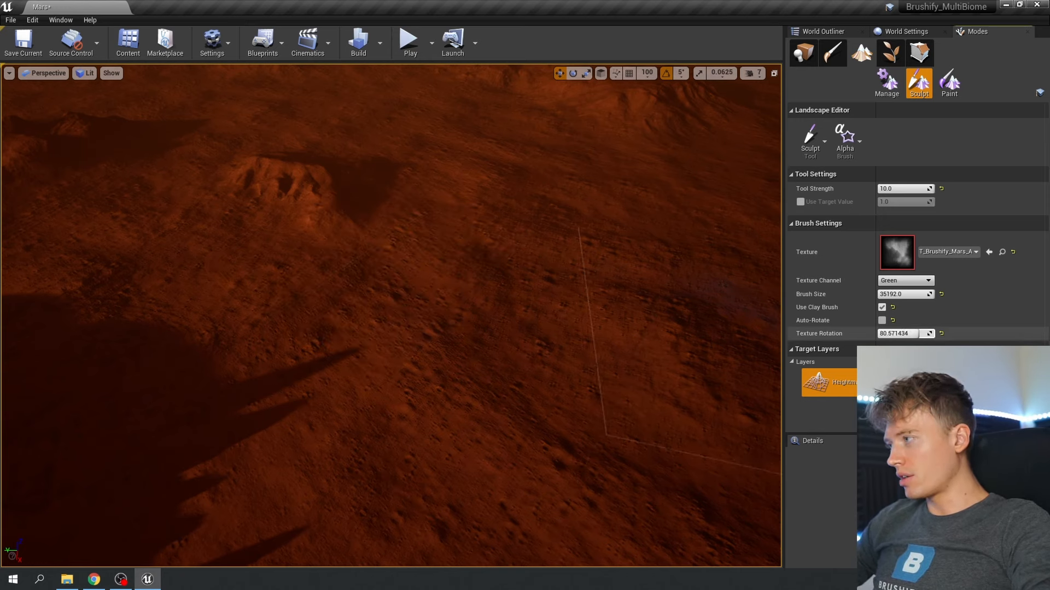
- Set the texture rotation to about 101.14 and stamp a Green-channel ridge next to the mound
left_click_drag(917, 333, 923, 333)
left_click(433, 344)
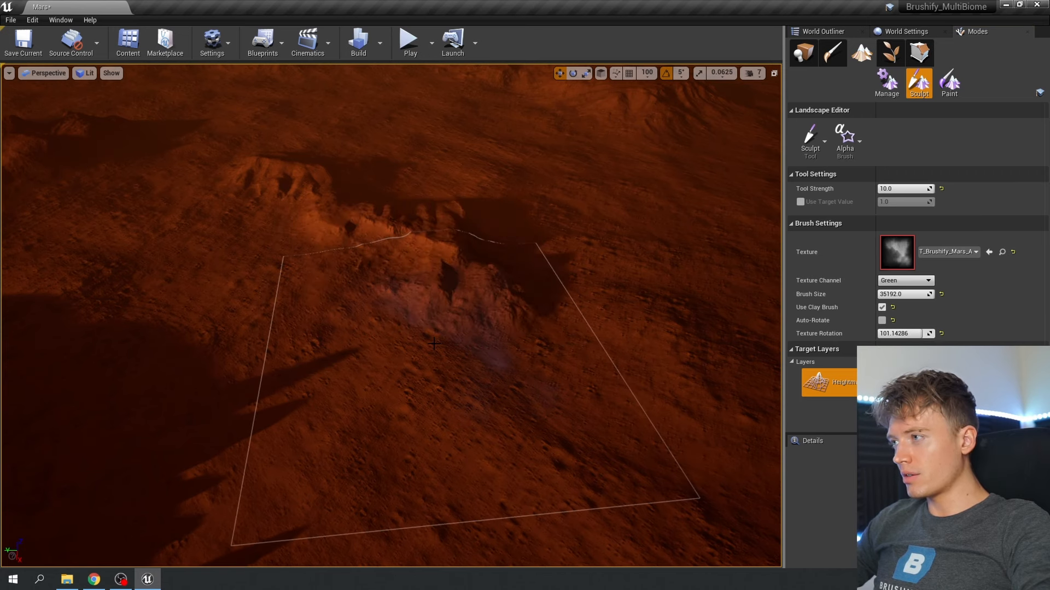
- Switch the brush's texture channel to Blue, set the texture rotation to about 29.14, and stamp a Blue-channel hill on the plain
left_click(905, 280)
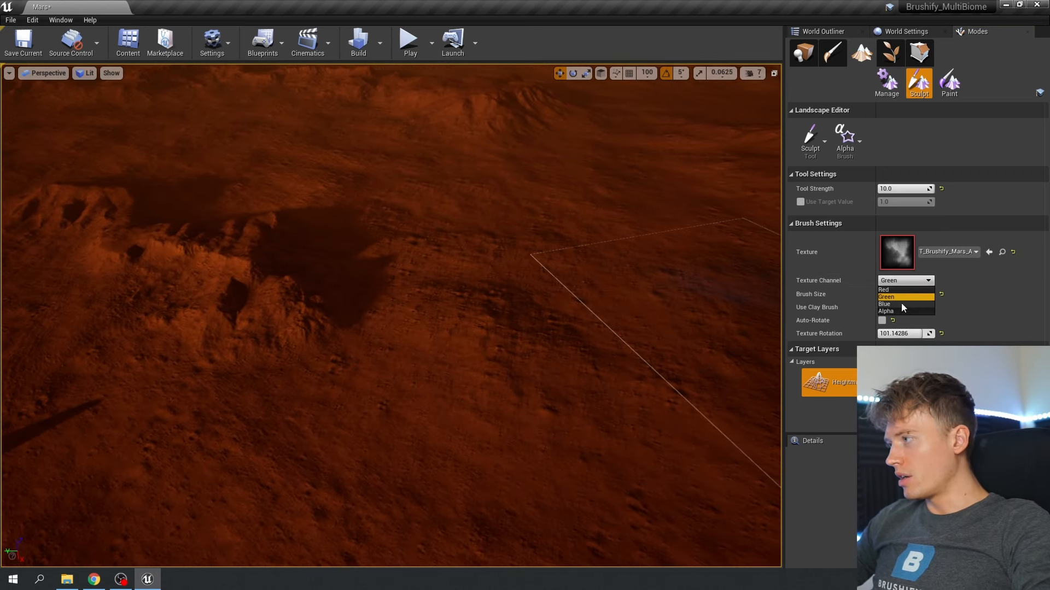
left_click(901, 311)
left_click(903, 281)
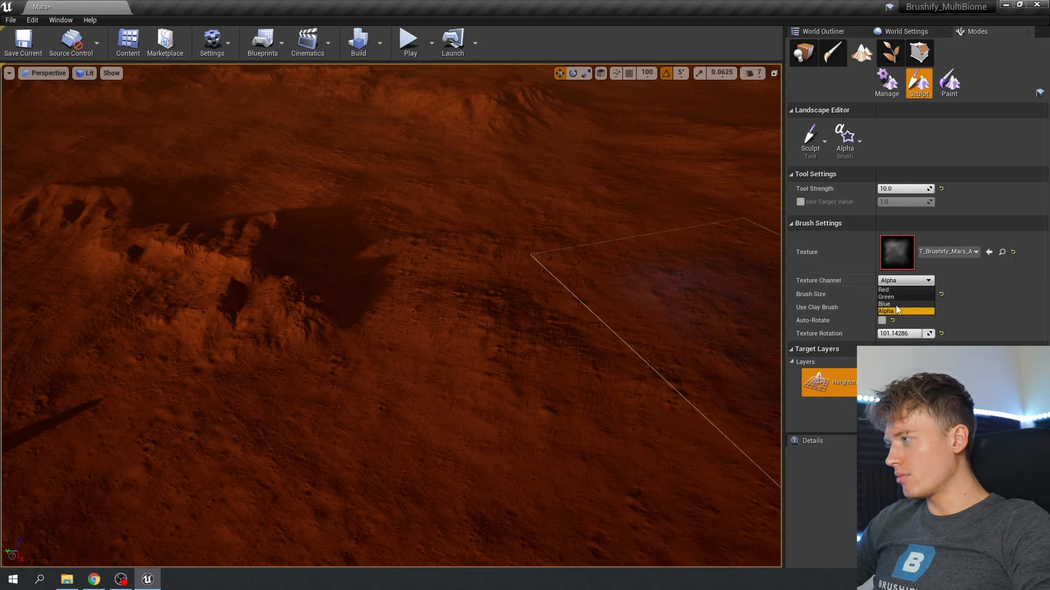
left_click(896, 305)
right_click_drag(473, 333, 413, 354)
left_click_drag(907, 333, 889, 334)
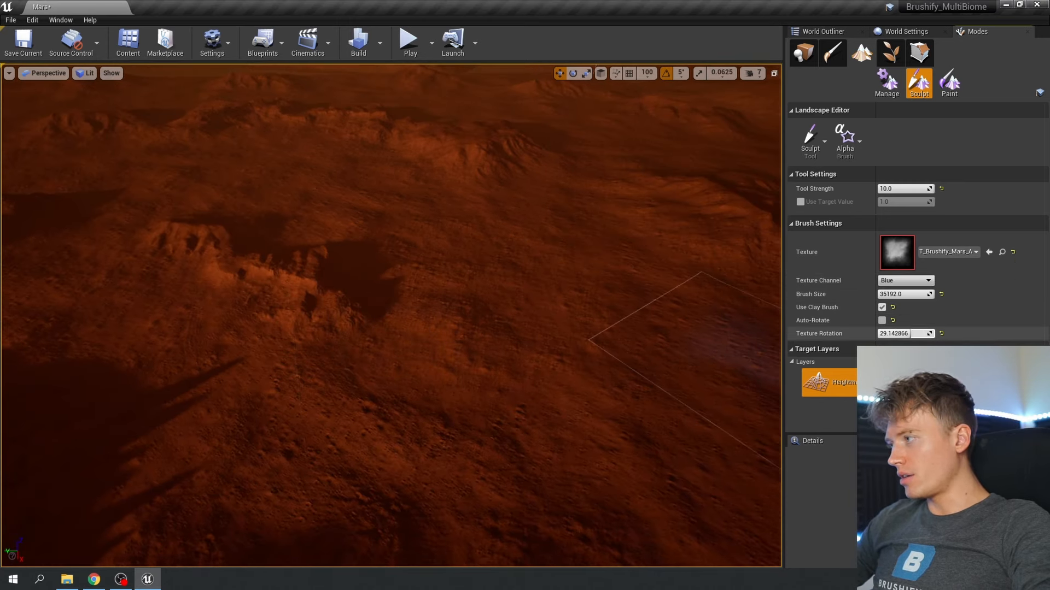
left_click(479, 376)
mouse_move(480, 376)
right_mouse_down()
mouse_move(503, 350)
mouse_move(506, 262)
mouse_move(486, 260)
mouse_move(482, 276)
mouse_move(513, 343)
right_mouse_up()
key("w")
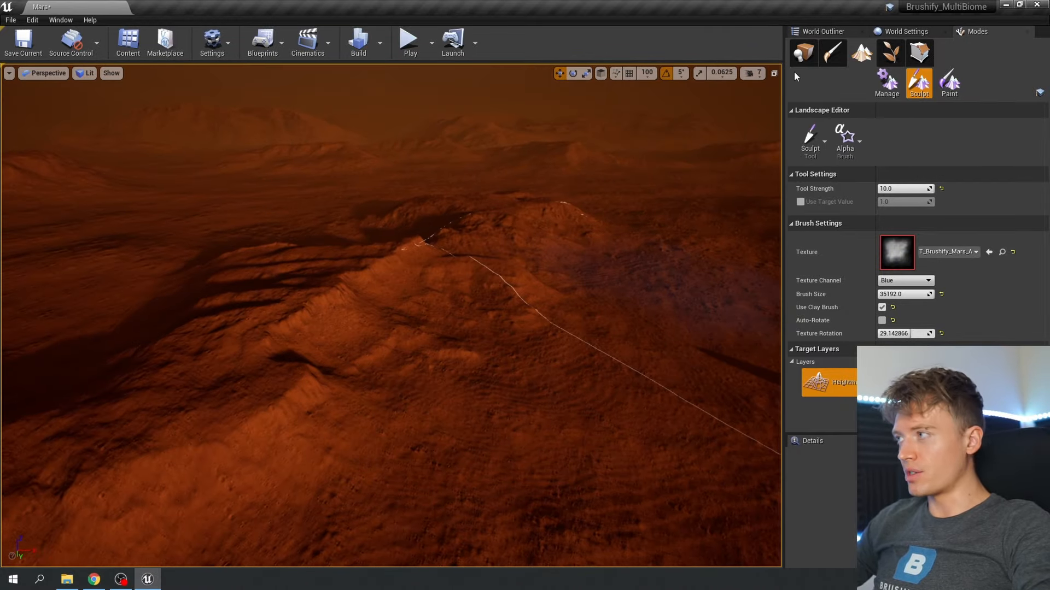
- Leave landscape sculpting and duplicate the existing distant butte onto the newly sculpted terrain
left_click(803, 53)
right_click_drag(470, 252, 445, 232)
left_click(464, 218)
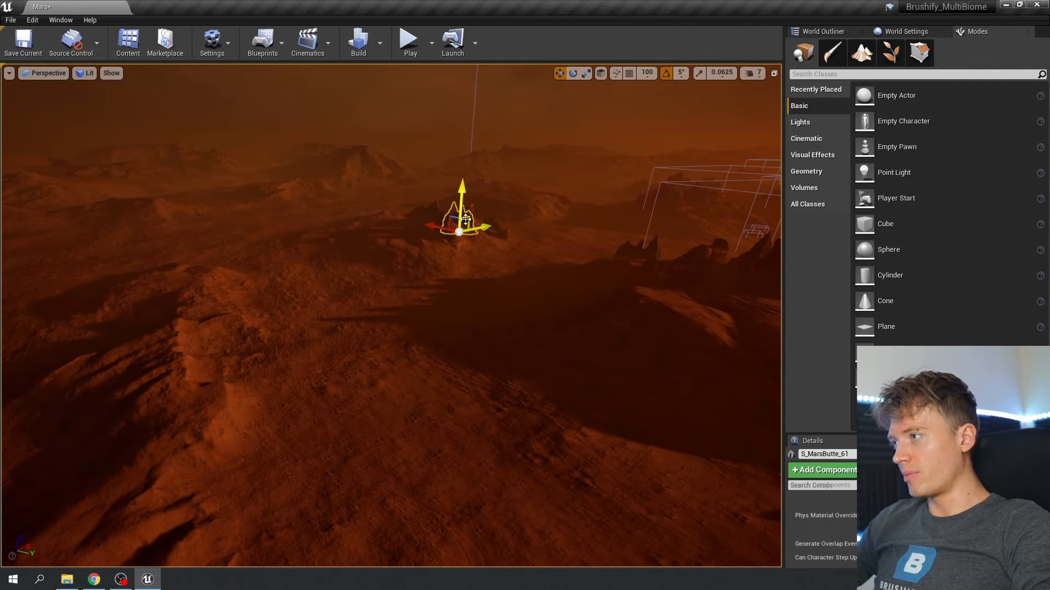
left_click_drag(454, 228, 176, 343, "alt")
right_click_drag(176, 342, 109, 311)
- Turn and scale the duplicated butte and move it down onto the end of the sculpted ridge
key("e")
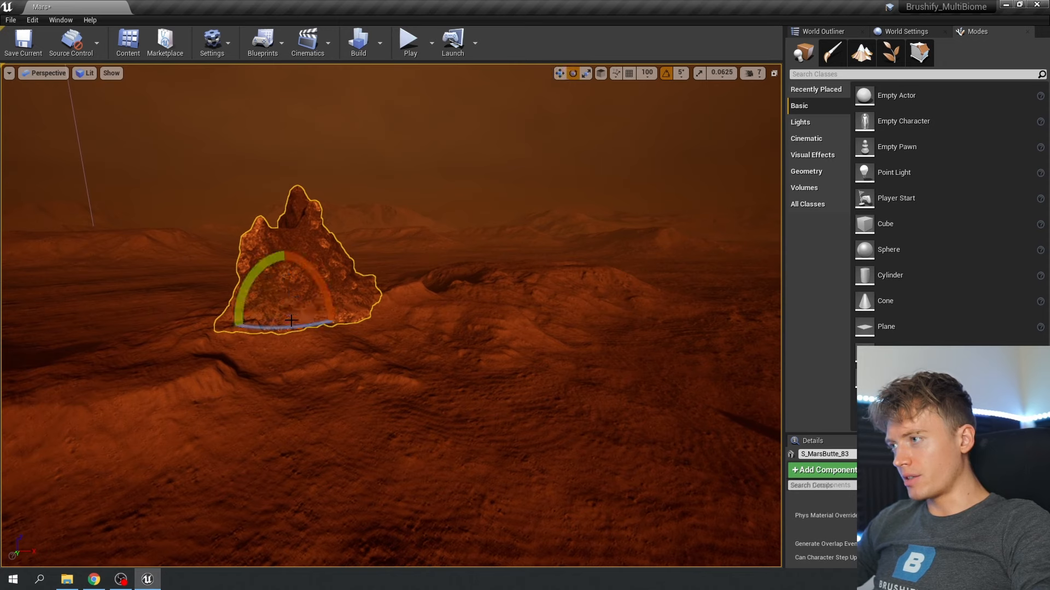
left_click_drag(290, 326, 109, 389)
key("w")
key("r")
key("w")
left_click_drag(140, 358, 168, 395)
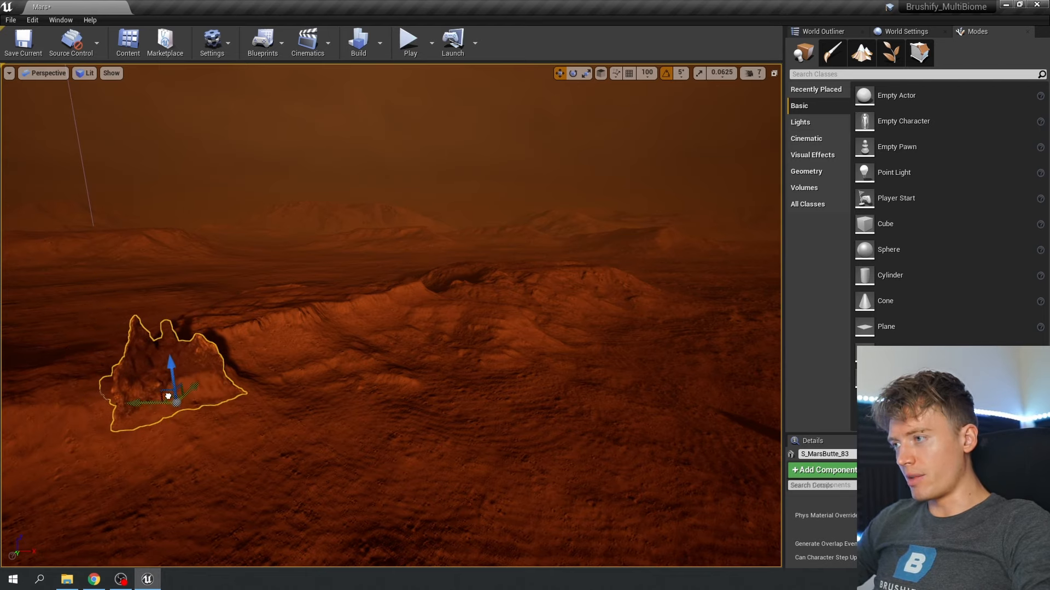
- Place a second copy of the butte right beside the first and turn it to about -400.94° around Z
key("Escape")
right_click_drag(202, 399, 60, 399)
left_click(202, 399)
left_click(356, 443)
left_click_drag(357, 439, 189, 438)
key("Escape")
left_click(352, 445)
key("e")
key("w")
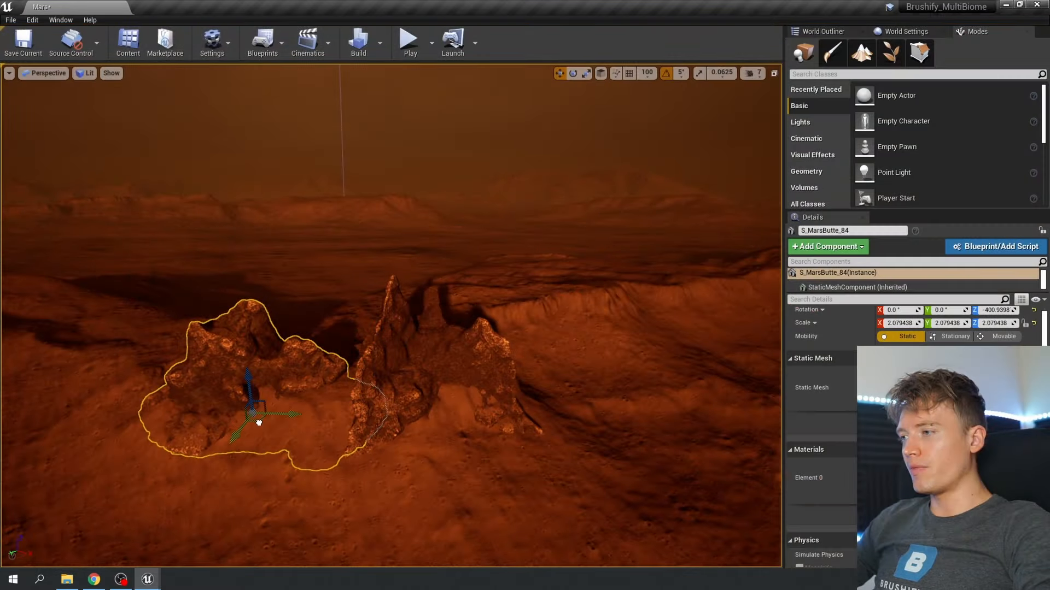
- Duplicate the butte further along the ridge and replace the copy's static mesh with S_MarsButte_03
right_click_drag(259, 422, 175, 345)
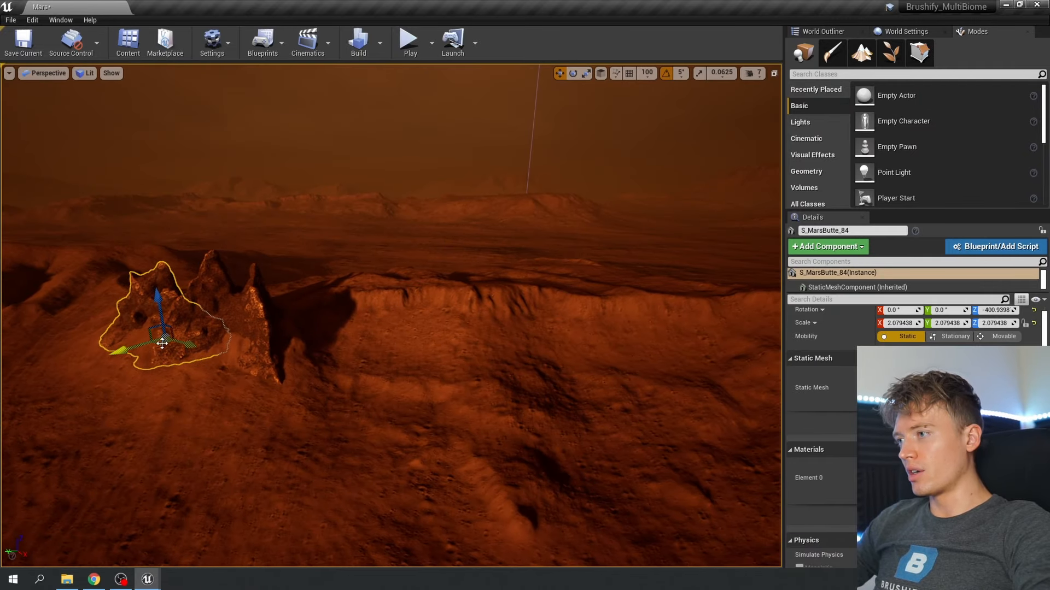
left_click_drag(162, 343, 403, 339, "alt")
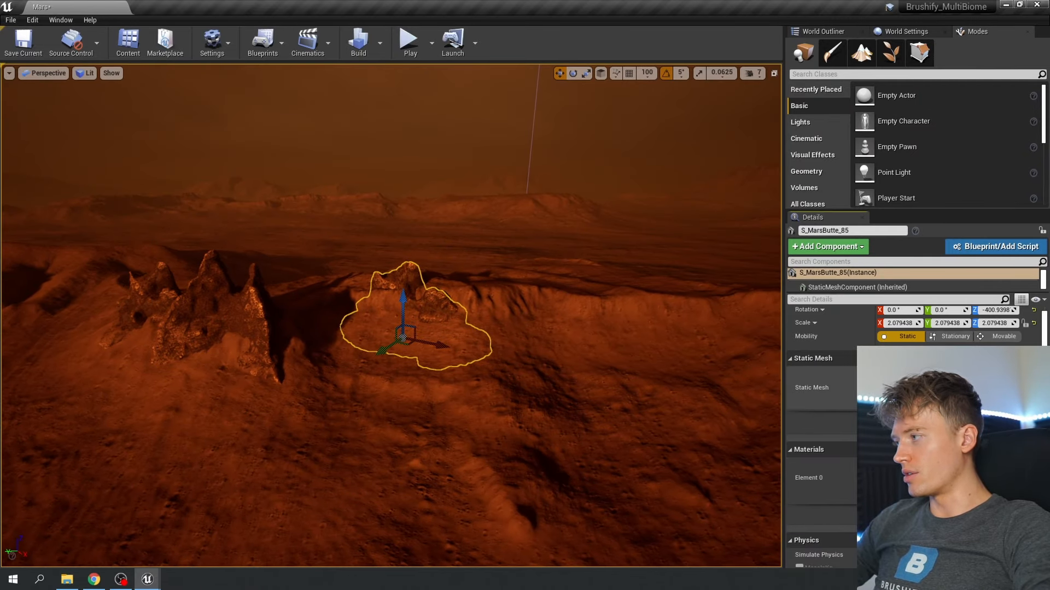
key("ctrl+b")
left_click(109, 412)
left_click(261, 292)
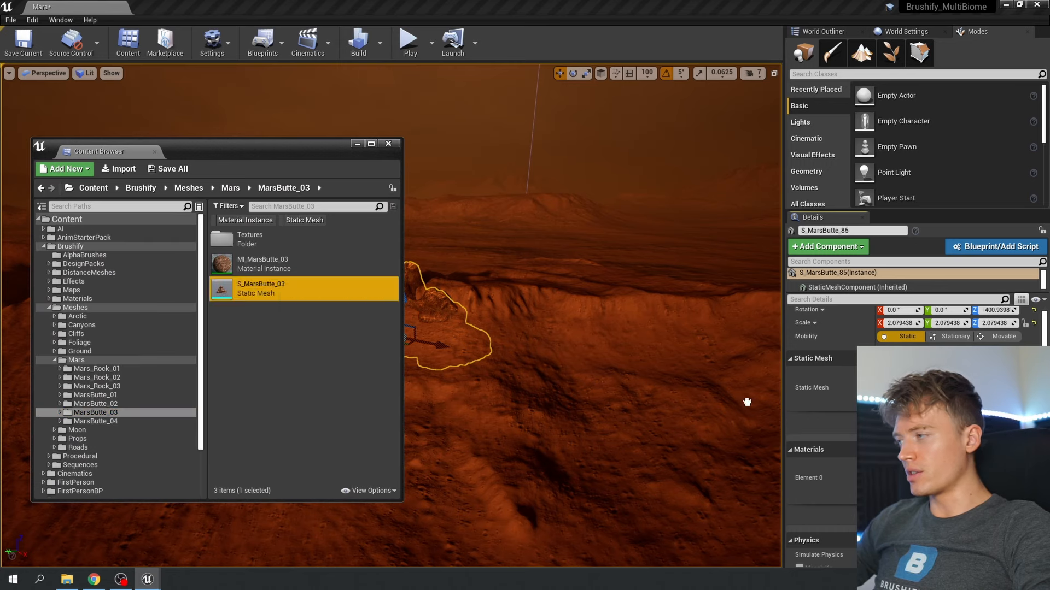
left_click(922, 395)
double_click(366, 147)
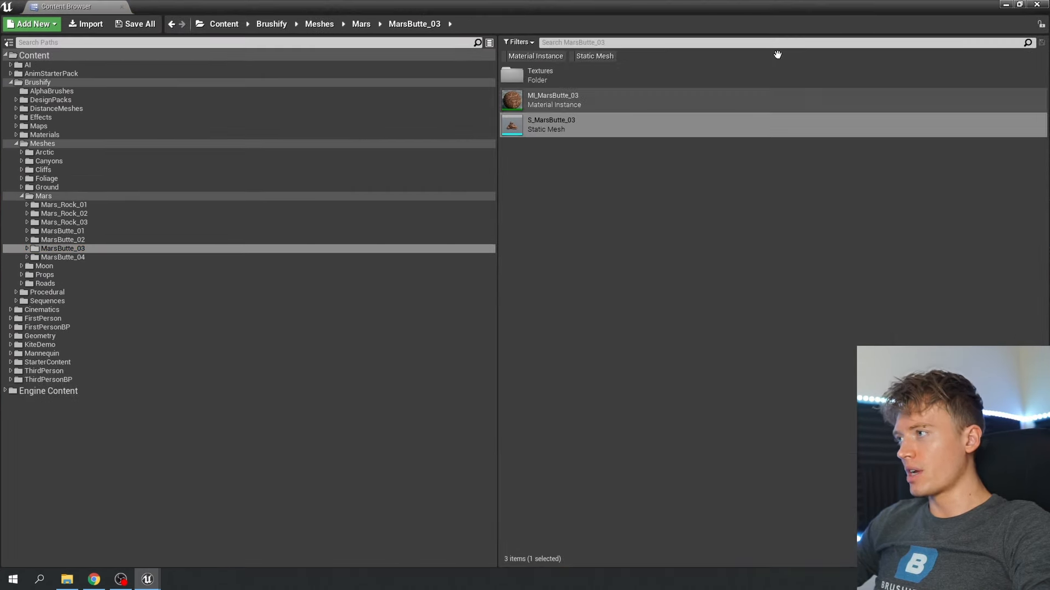
double_click(655, 7)
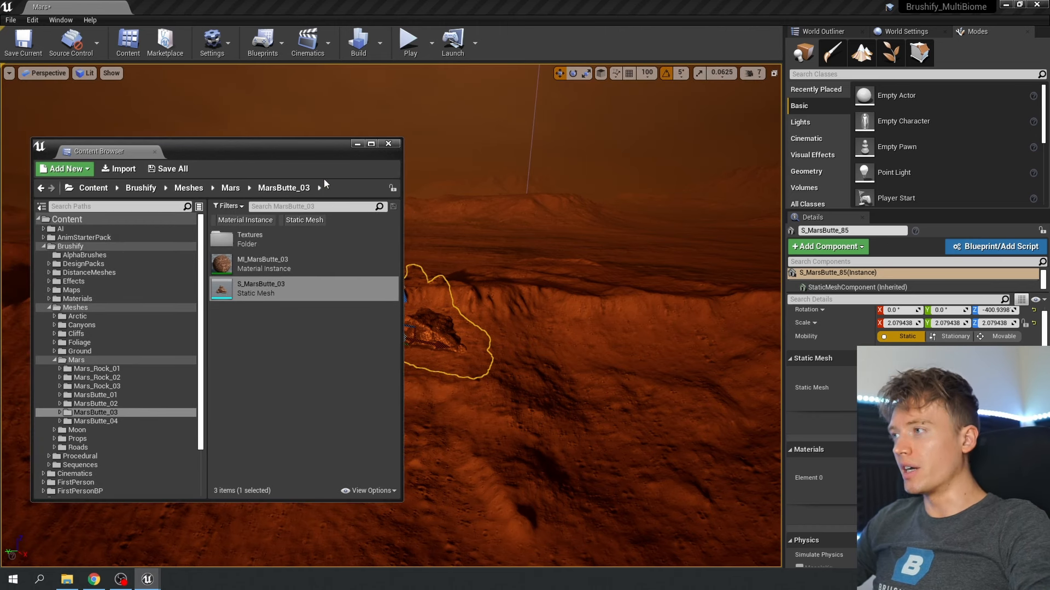
left_click(356, 144)
- Rotate the S_MarsButte_03 butte to about -285.94° around Z and settle it into the ridge crest
right_click_drag(372, 274, 406, 300)
key("e")
left_click_drag(377, 343, 355, 282)
key("w")
key("e")
key("w")
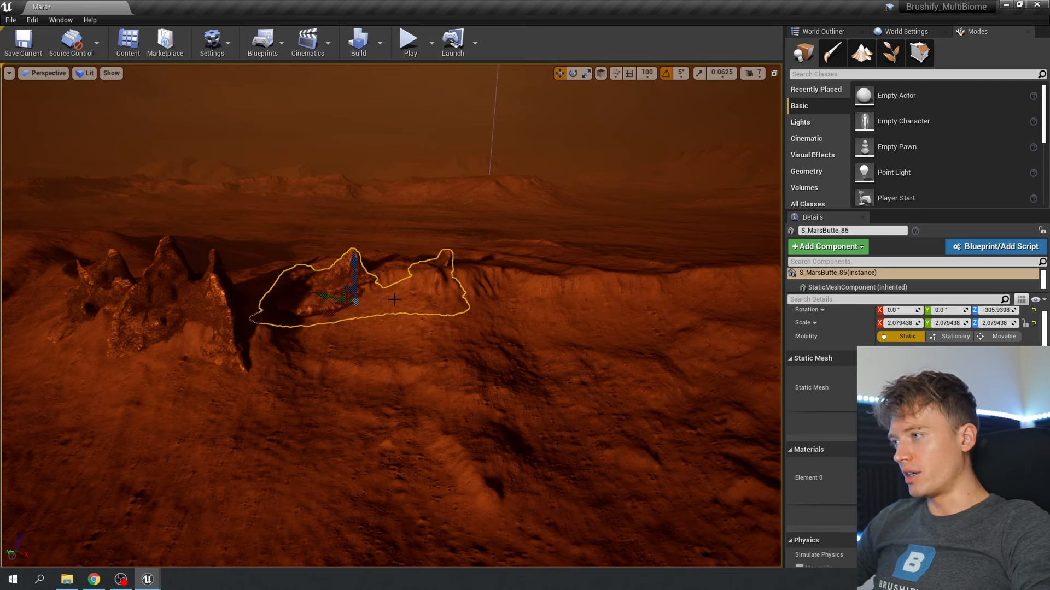
mouse_move(395, 299)
right_mouse_down()
mouse_move(395, 274)
mouse_move(395, 306)
right_mouse_up()
key("e")
left_click_drag(341, 361, 340, 332)
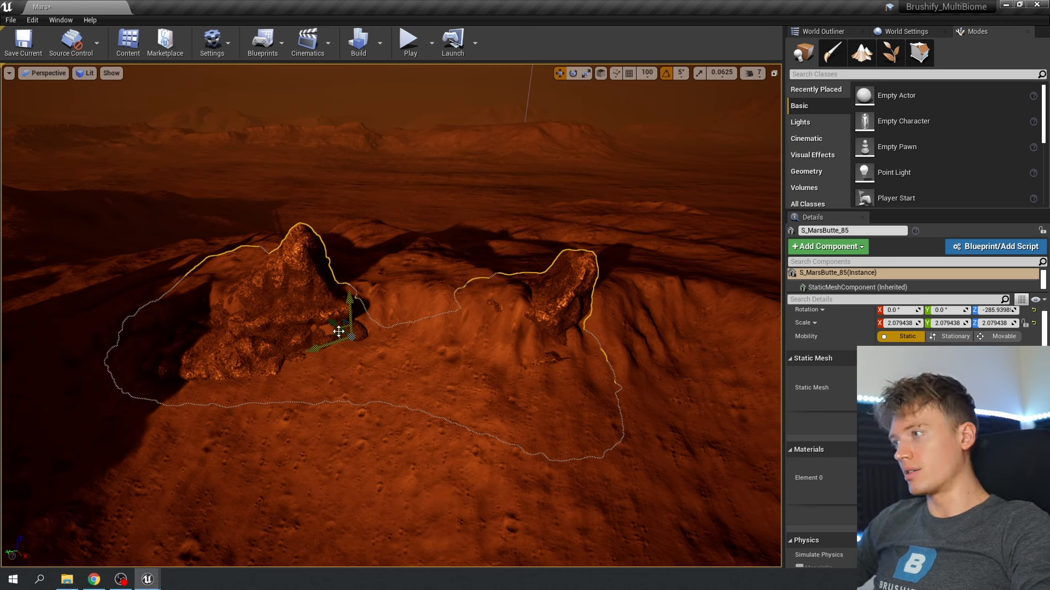
right_click_drag(361, 326, 369, 326)
key("s")
left_click_drag(346, 295, 347, 283)
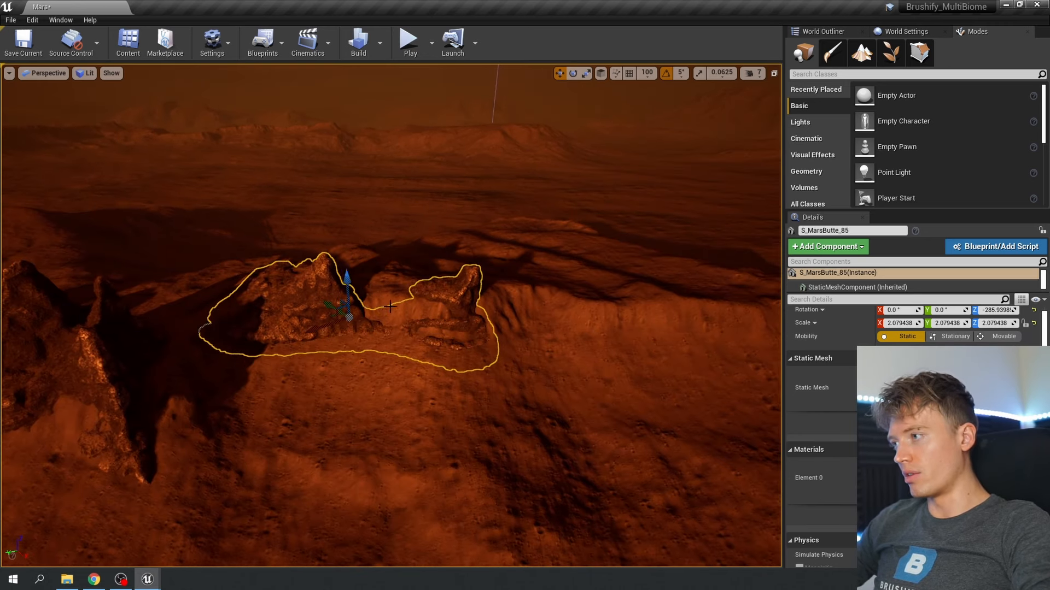
- Duplicate that butte further along the ridge and replace the copy's static mesh with S_MarsButte_04
right_click_drag(388, 306, 426, 306)
left_click_drag(298, 322, 537, 335, "alt")
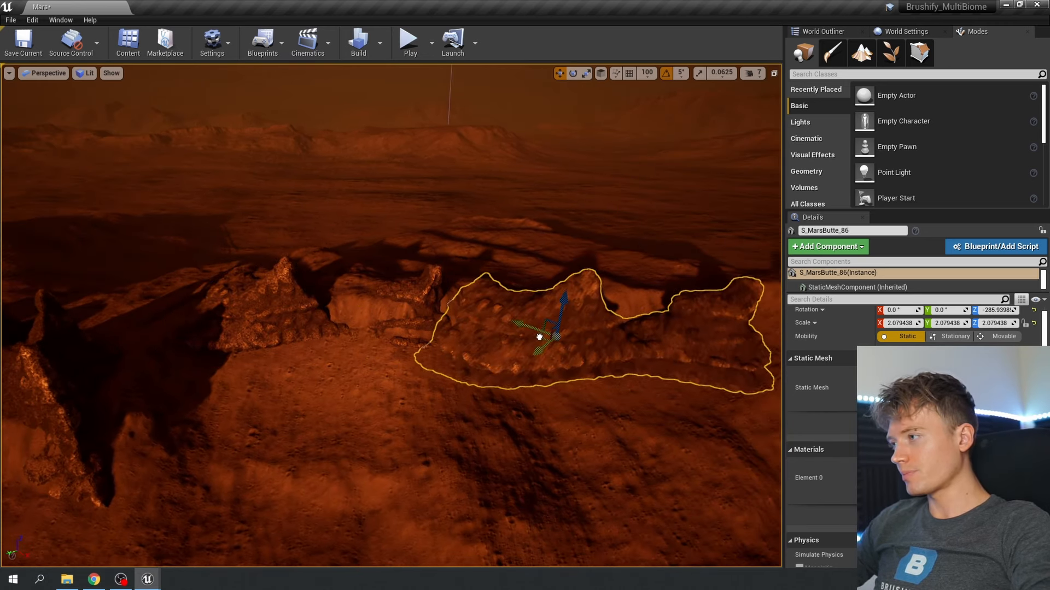
key("ctrl+b")
left_click(152, 419)
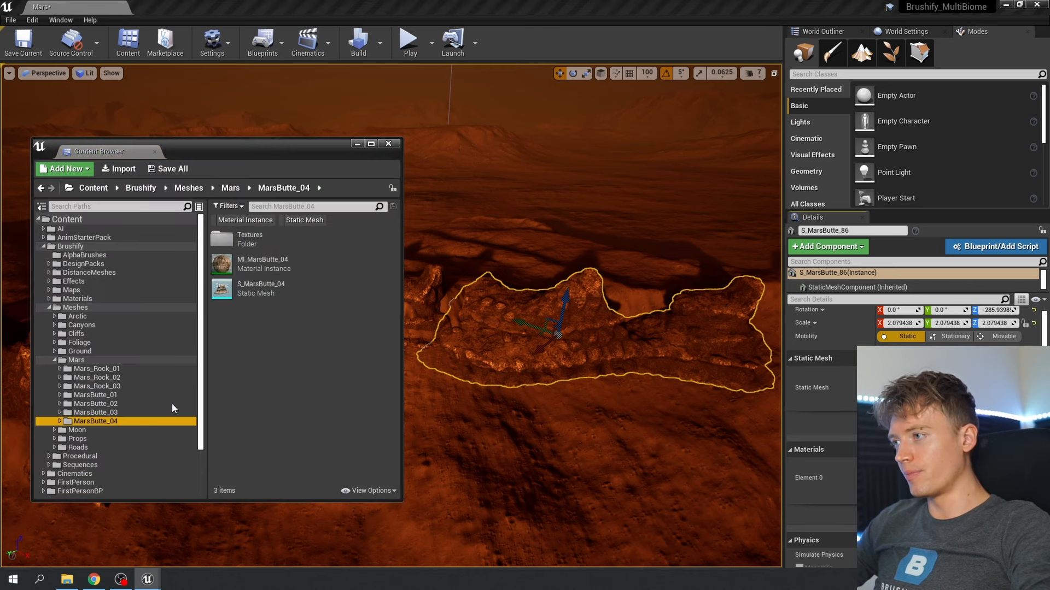
left_click_drag(264, 291, 891, 388)
left_click(357, 143)
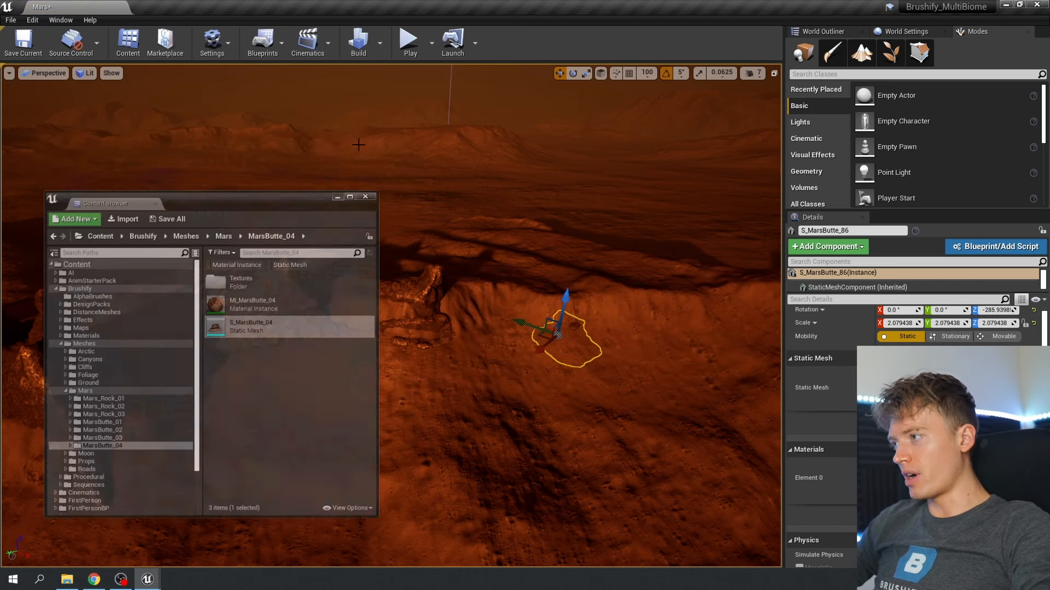
- Scale the S_MarsButte_04 butte to about 6.6, rotate it to about -360.94° around Z, and seat it on the ridge crest
right_click_drag(383, 328, 492, 345)
key("r")
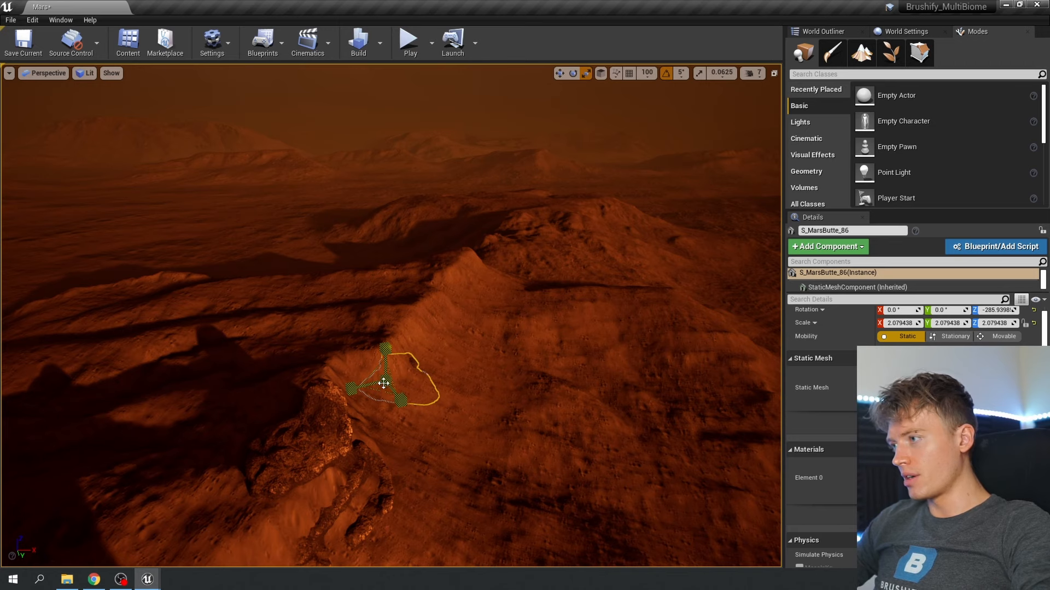
left_click_drag(386, 381, 437, 421)
key("e")
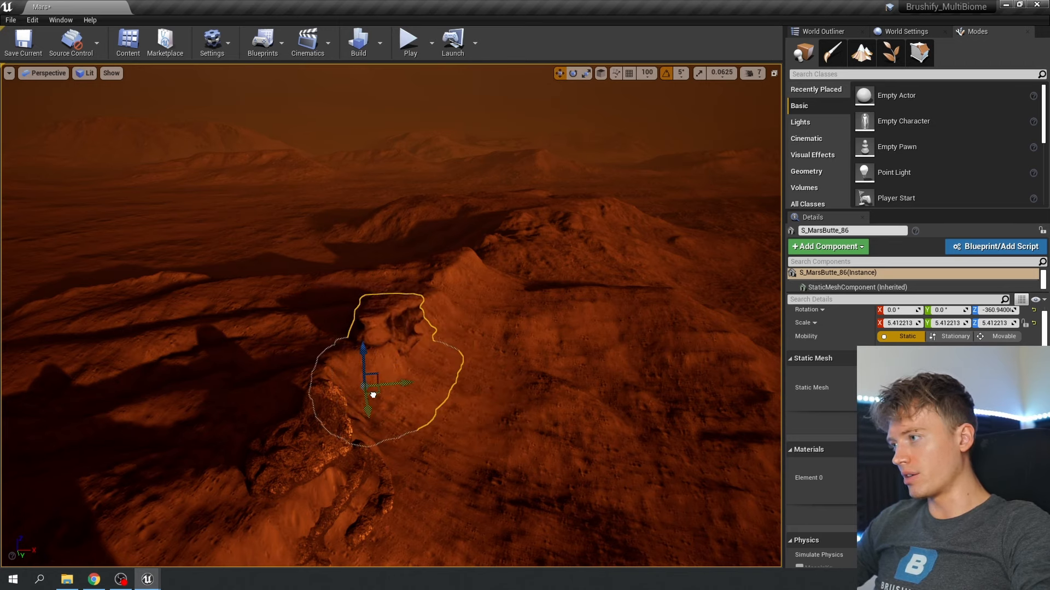
mouse_move(380, 377)
left_mouse_down()
mouse_move(363, 358)
mouse_move(377, 369)
left_mouse_up()
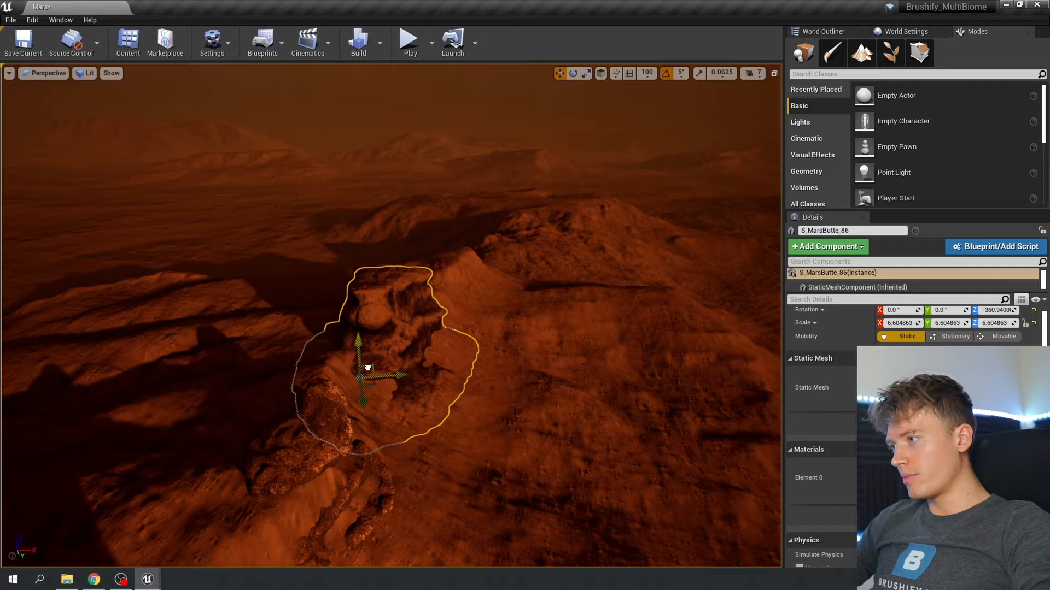
- Clear the selection and examine the arranged buttes along the ridge without editor overlays
right_click_drag(367, 368, 779, 362)
key("Escape")
key("g")
left_click(508, 350)
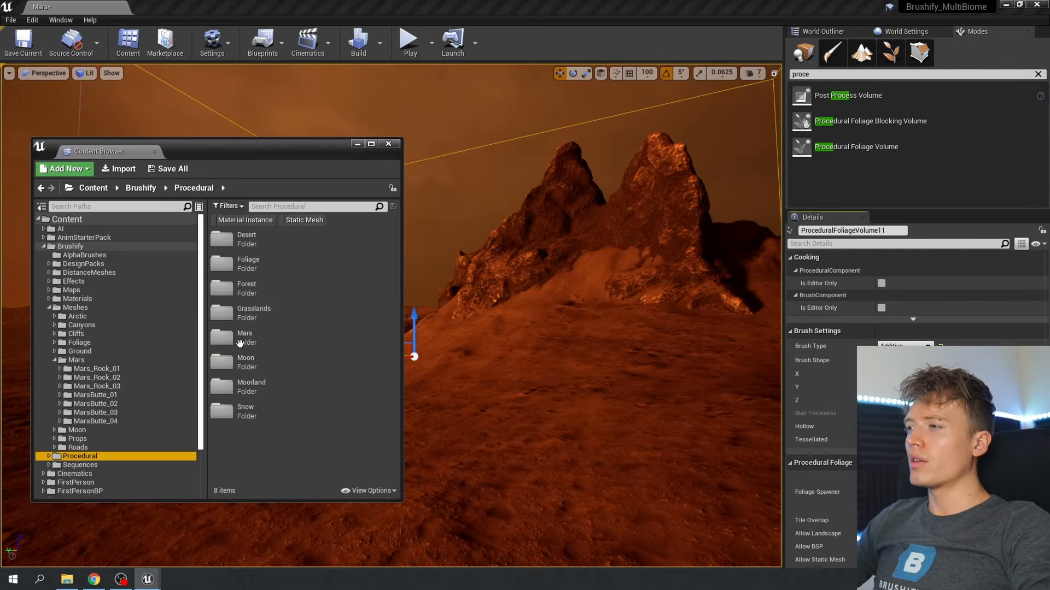
- Review the placement and clustering settings of the three Mars procedural foliage types, and play the level among the scattered rocks
double_click(240, 336)
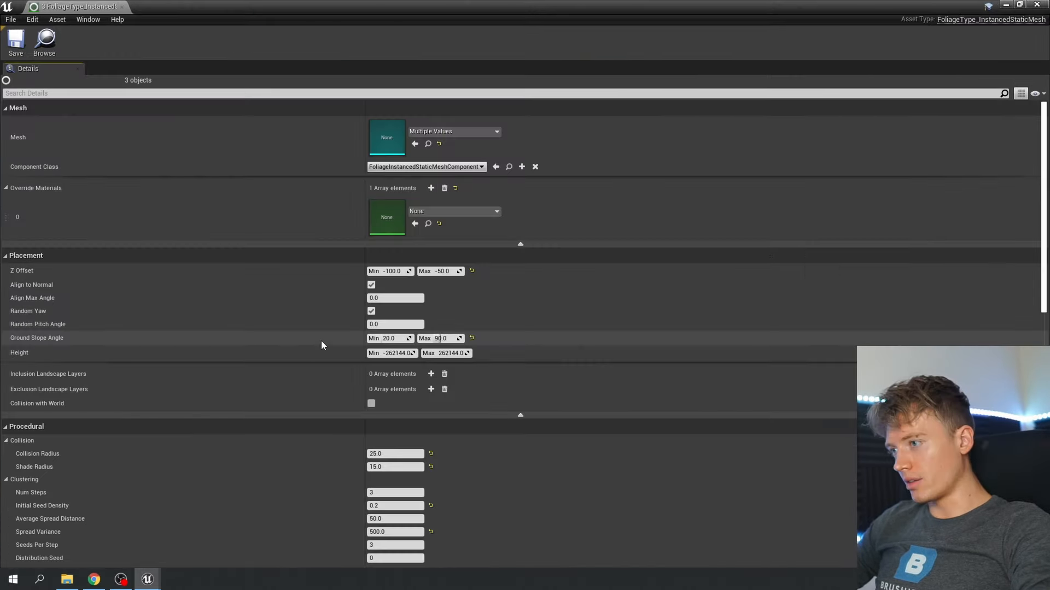
scroll(320, 340, "down", 5)
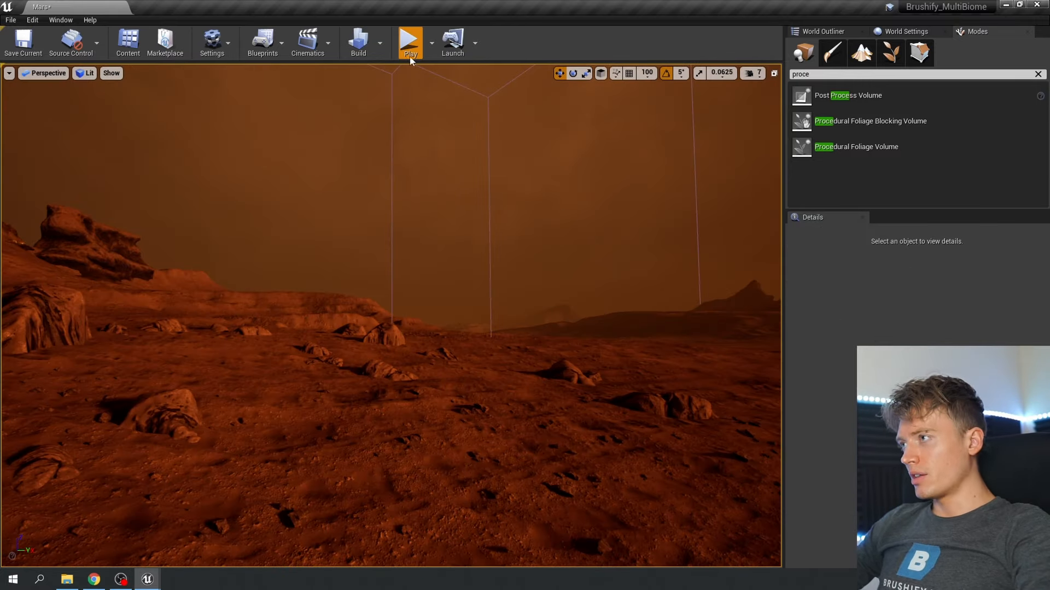
left_click(410, 49)
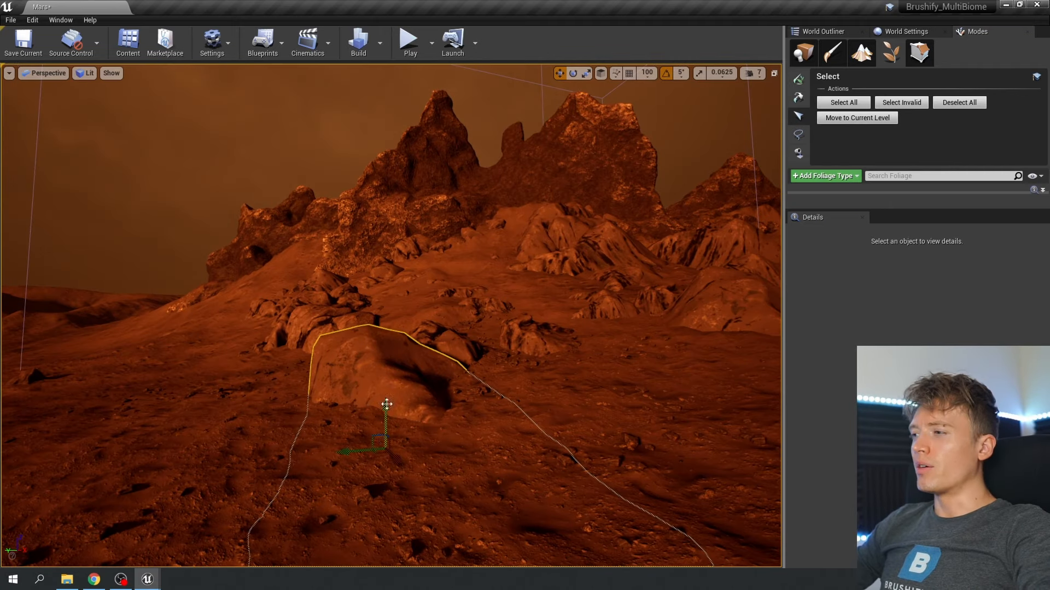
- Adjust the placement of the foliage rocks on the plain in front of the buttes
left_click(189, 403)
left_click_drag(189, 403, 317, 360)
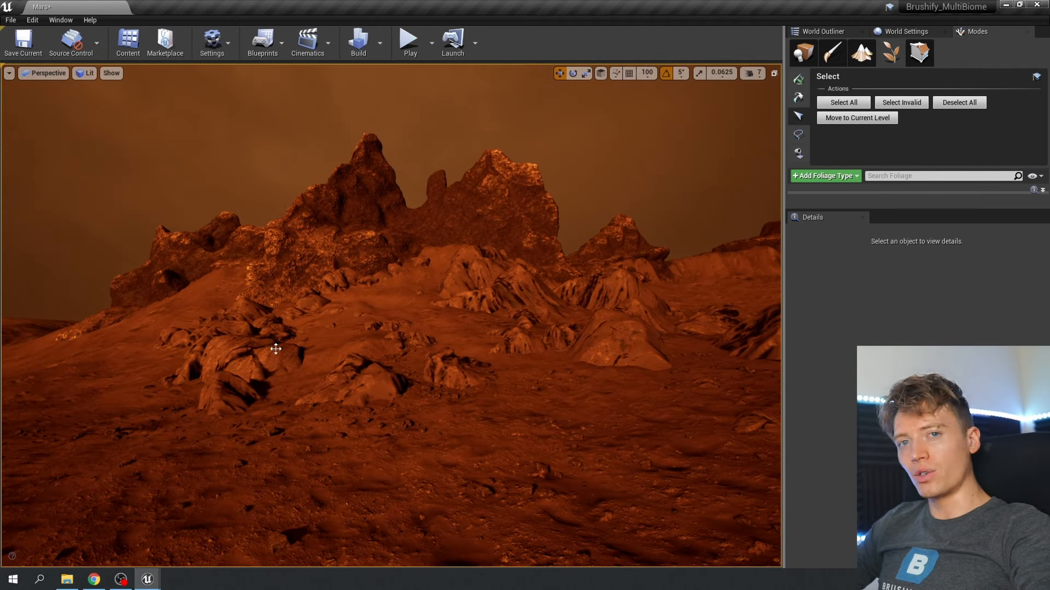